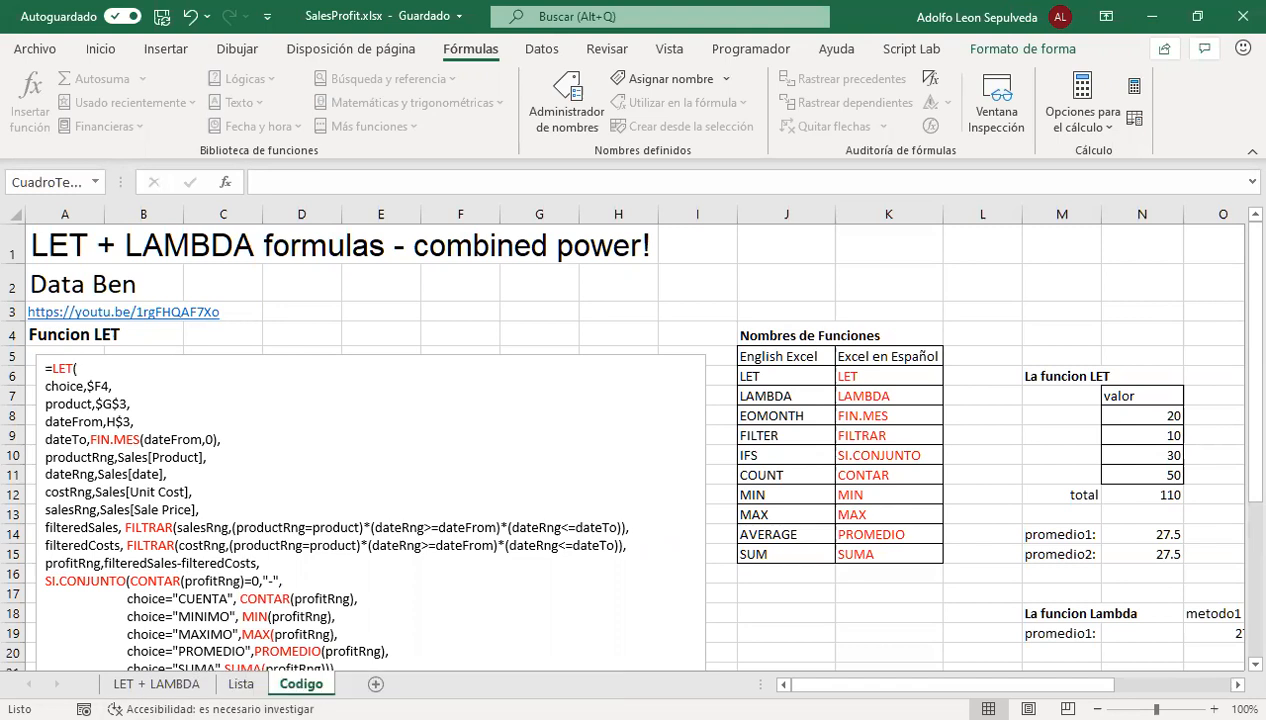
Check the Office subscription, Insider channel and Excel version on the account page, and return to the worksheet
{"action": "left_click", "coordinate": [36, 50]}
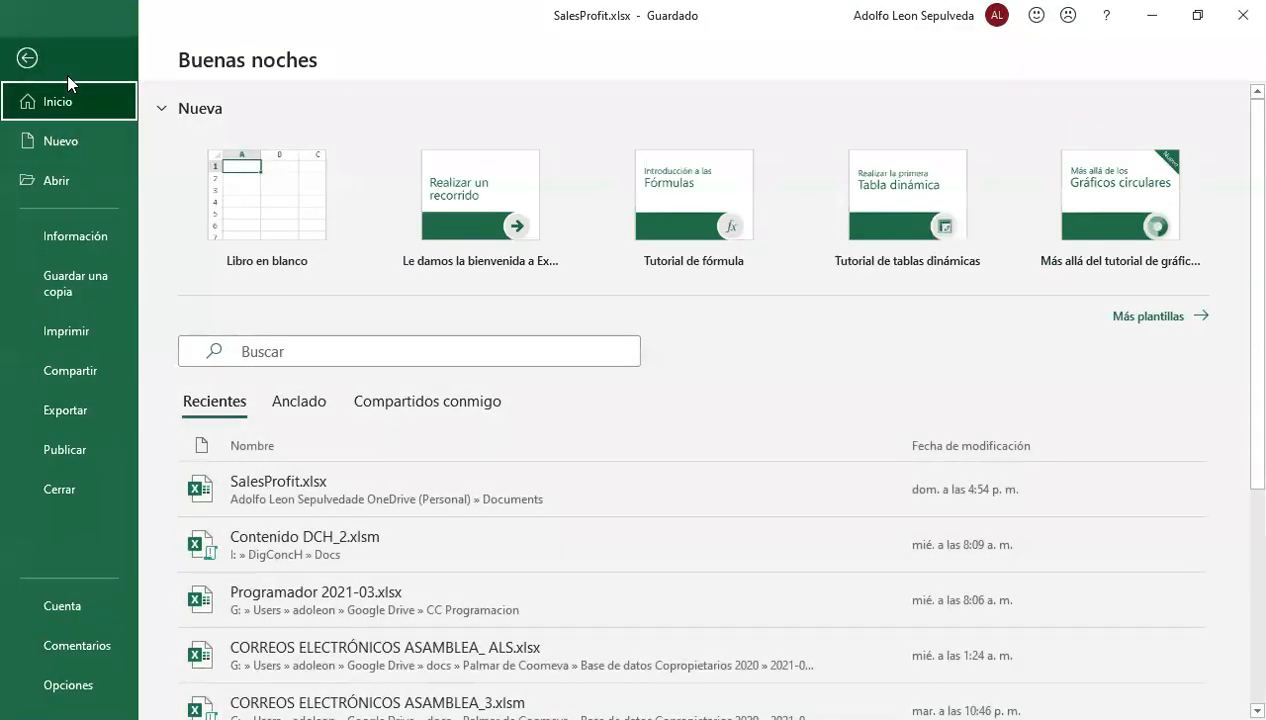
{"action": "left_click", "coordinate": [37, 57]}
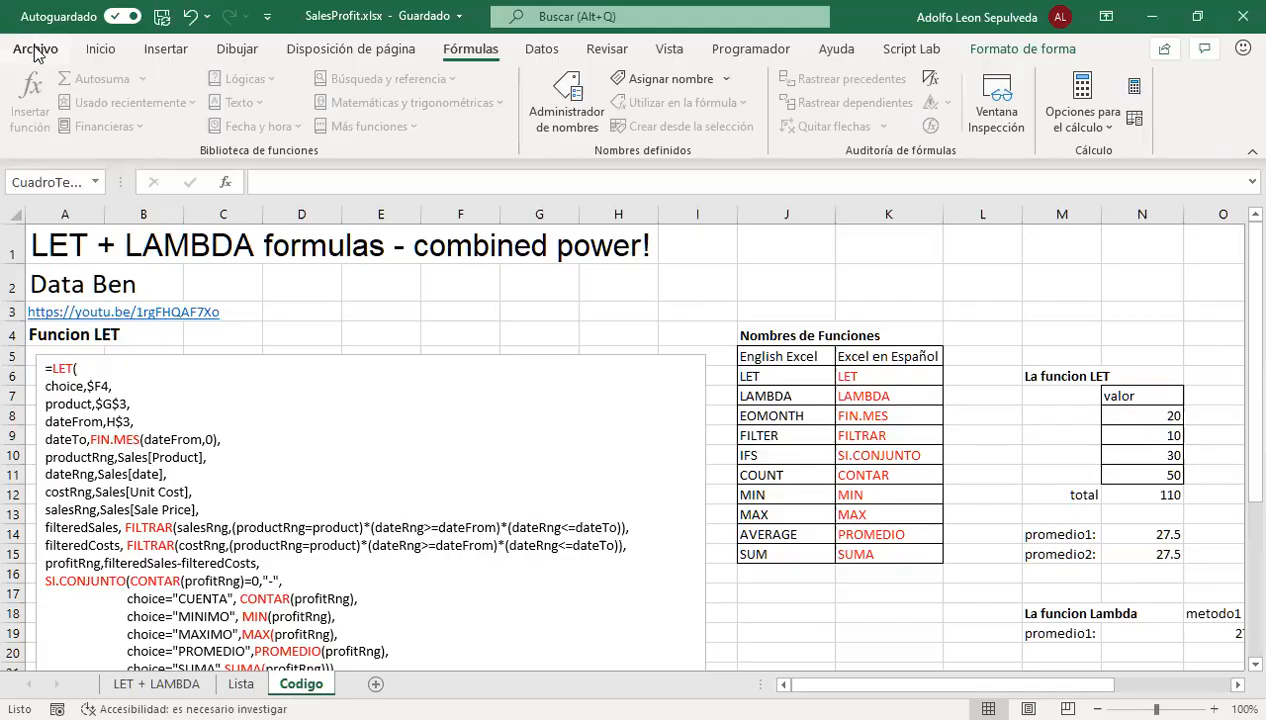
{"action": "left_click", "coordinate": [36, 50]}
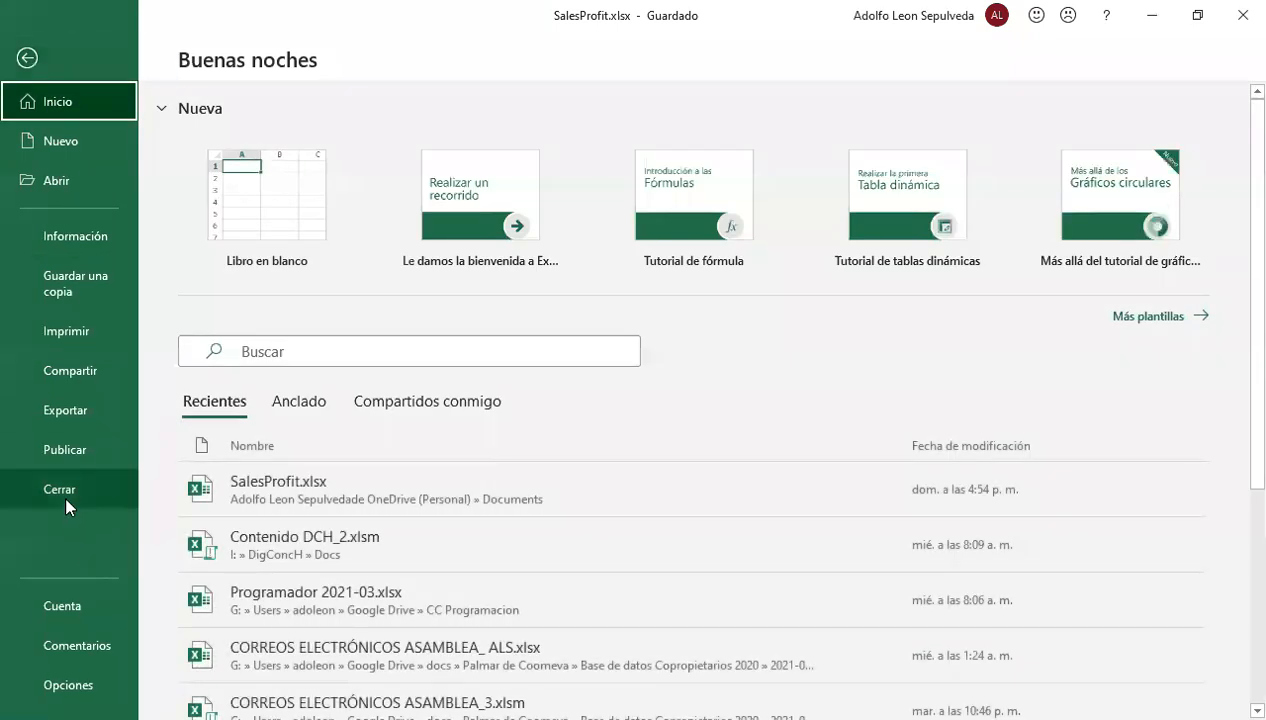
{"action": "left_click", "coordinate": [66, 608]}
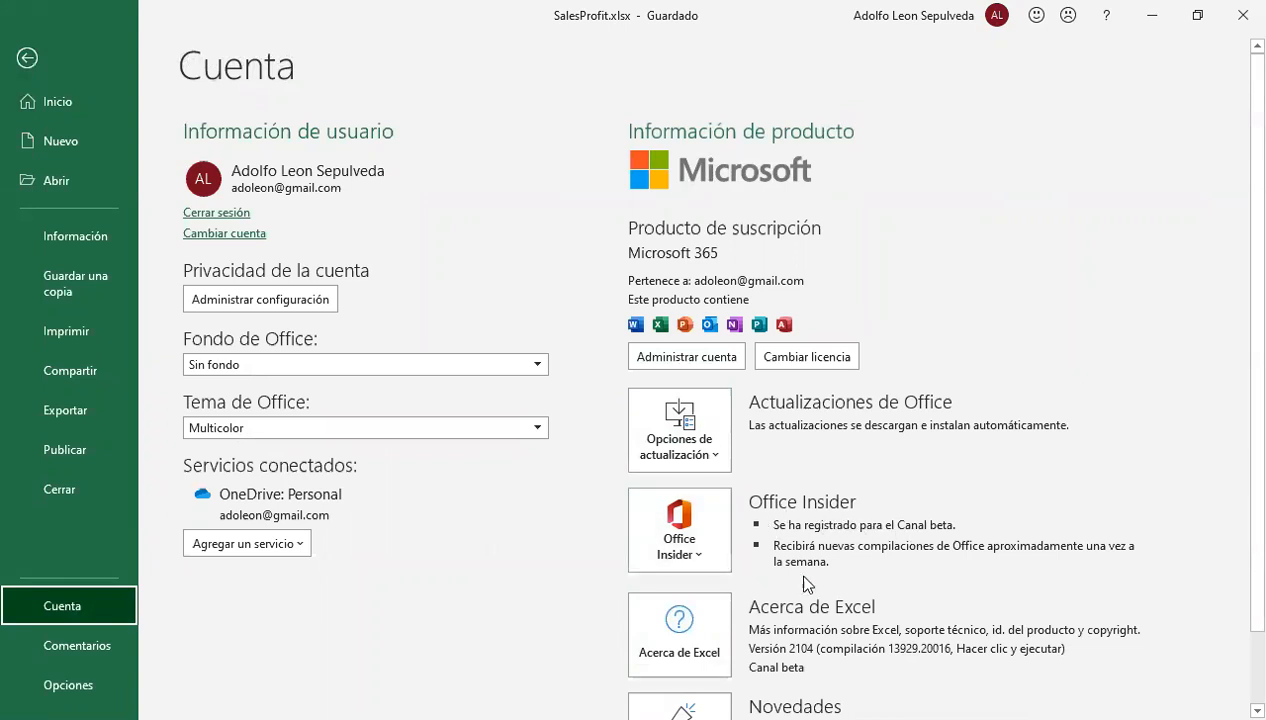
{"action": "left_click", "coordinate": [26, 60]}
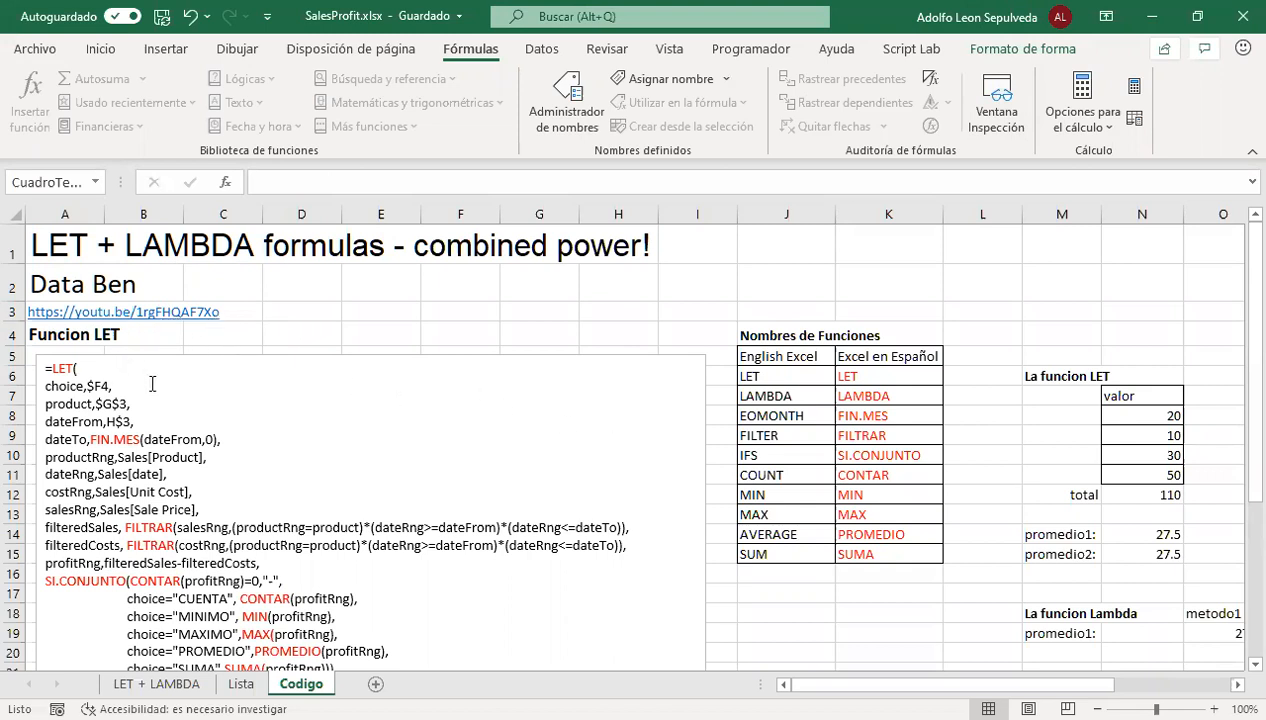
Review the table of English and Spanish function names and the combined LET + LAMBDA code on the Codigo sheet
{"action": "scroll", "coordinate": [210, 390], "scroll_direction": "down", "scroll_amount": 1}
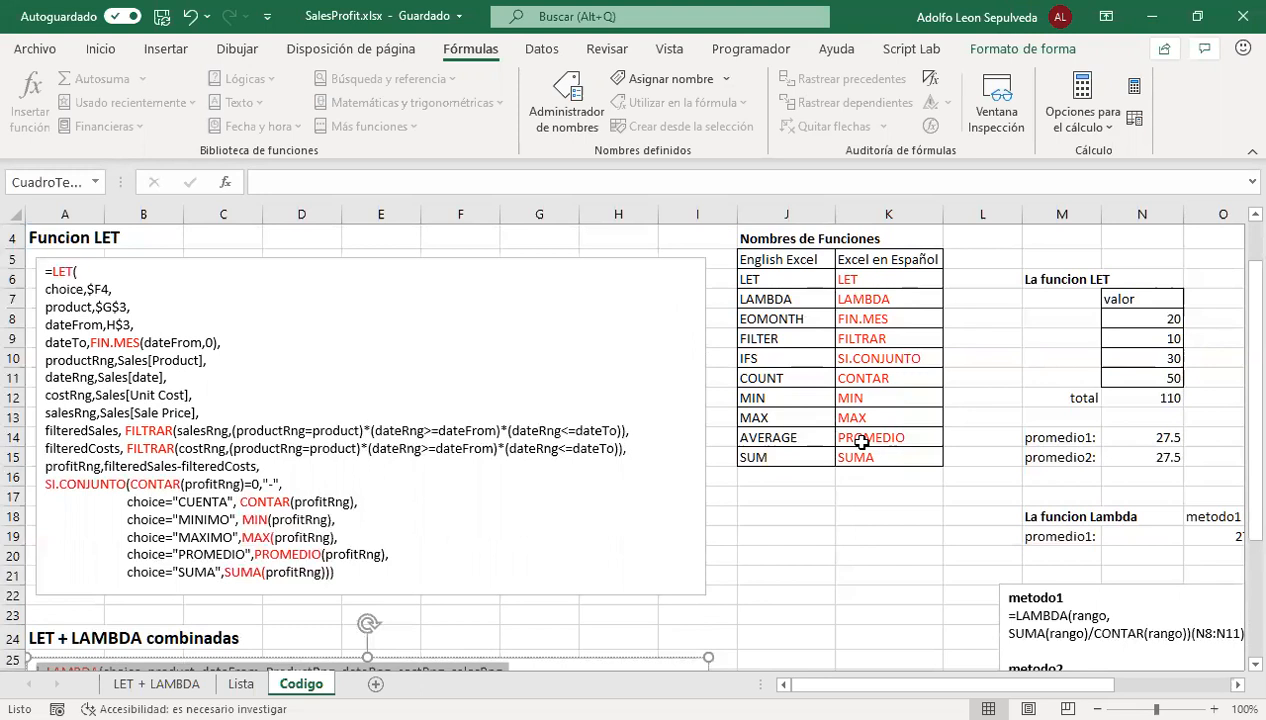
{"action": "left_click", "coordinate": [770, 280]}
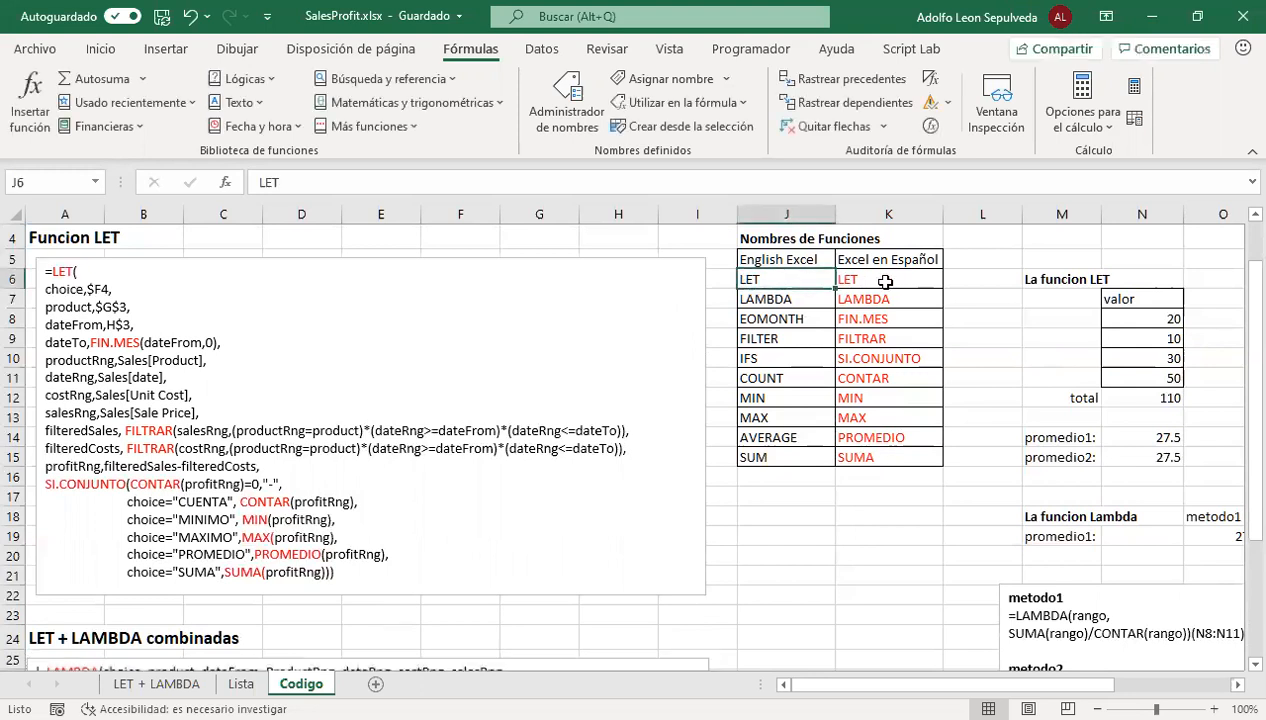
{"action": "left_click", "coordinate": [884, 281]}
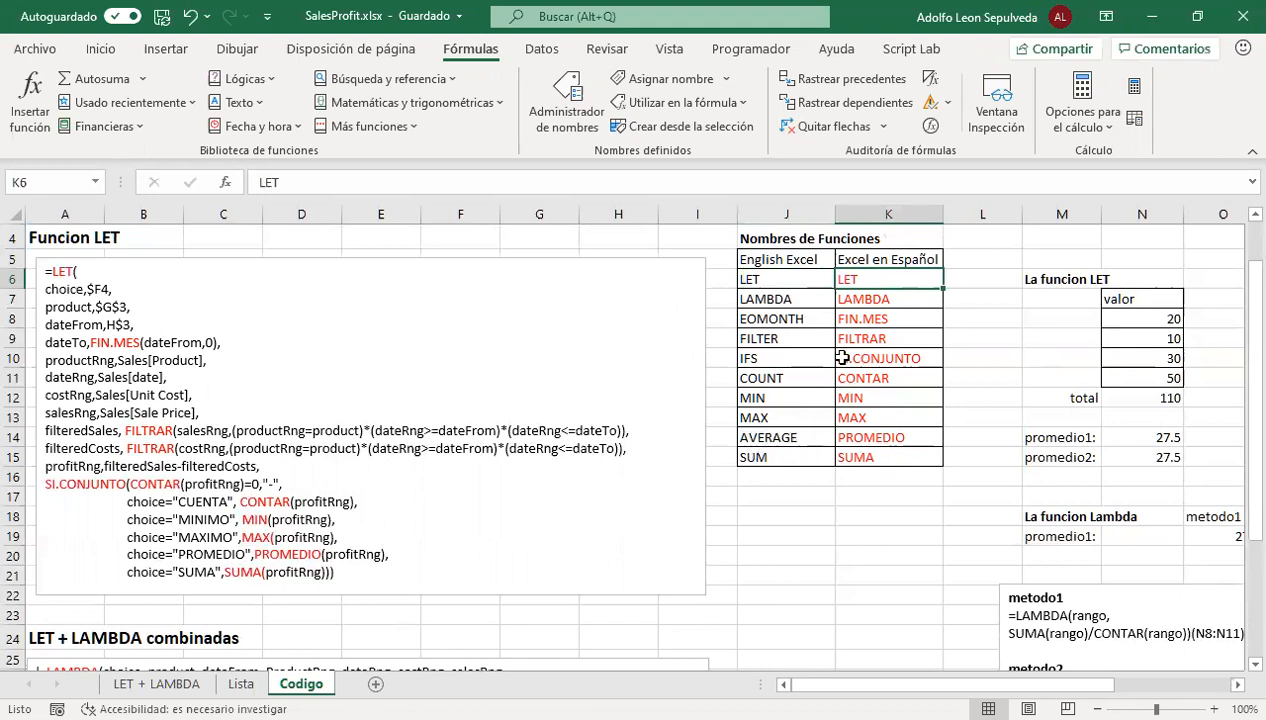
{"action": "left_click", "coordinate": [770, 297]}
{"action": "left_click", "coordinate": [852, 300]}
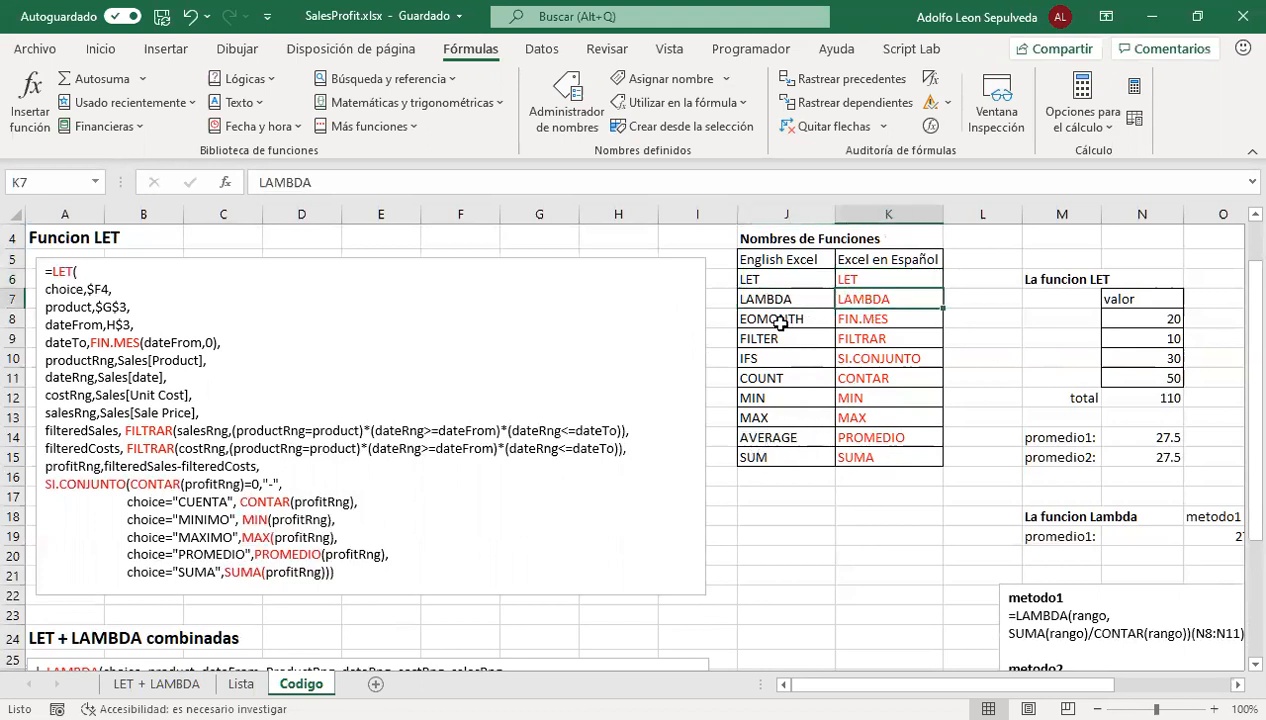
{"action": "left_click", "coordinate": [873, 321]}
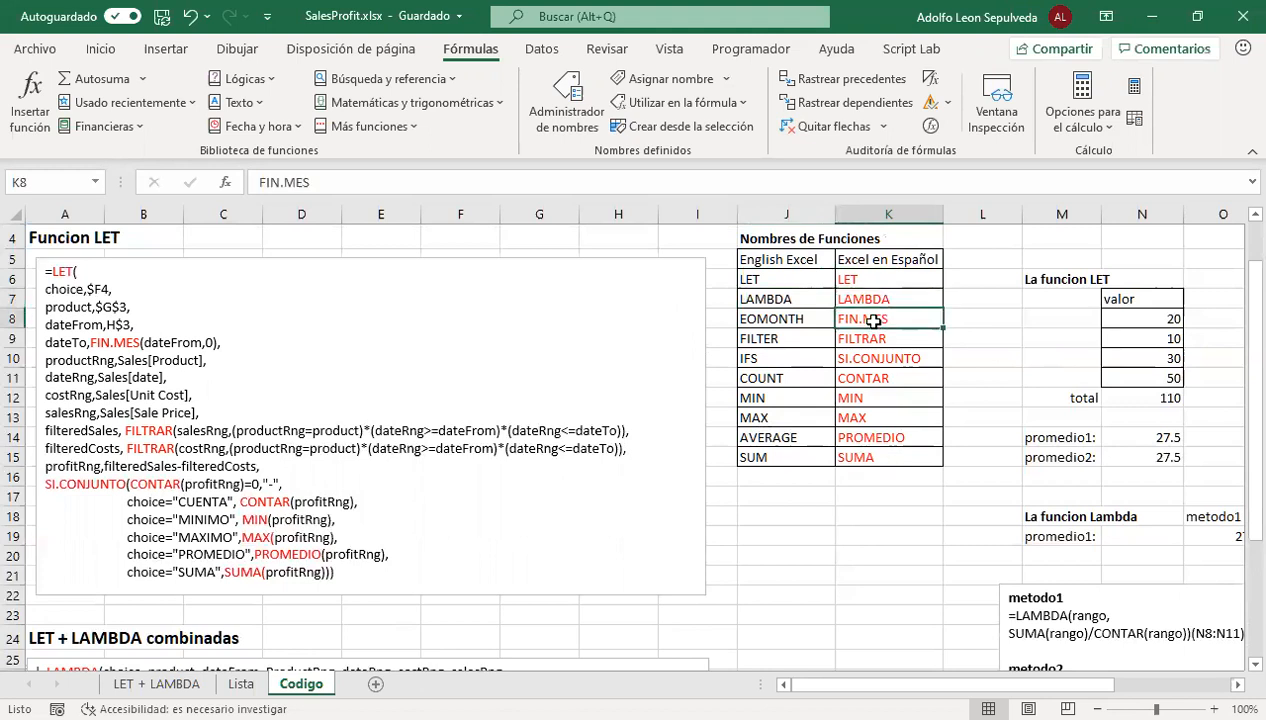
{"action": "left_click", "coordinate": [786, 318]}
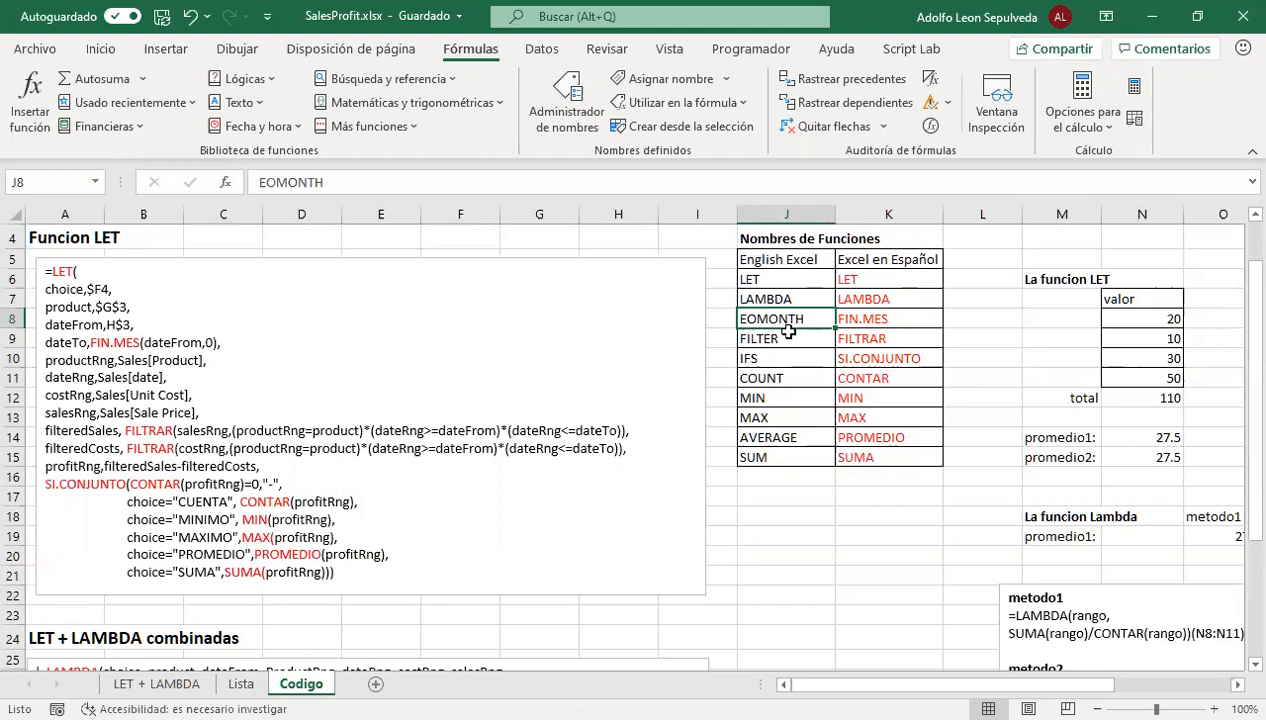
{"action": "left_click", "coordinate": [873, 342]}
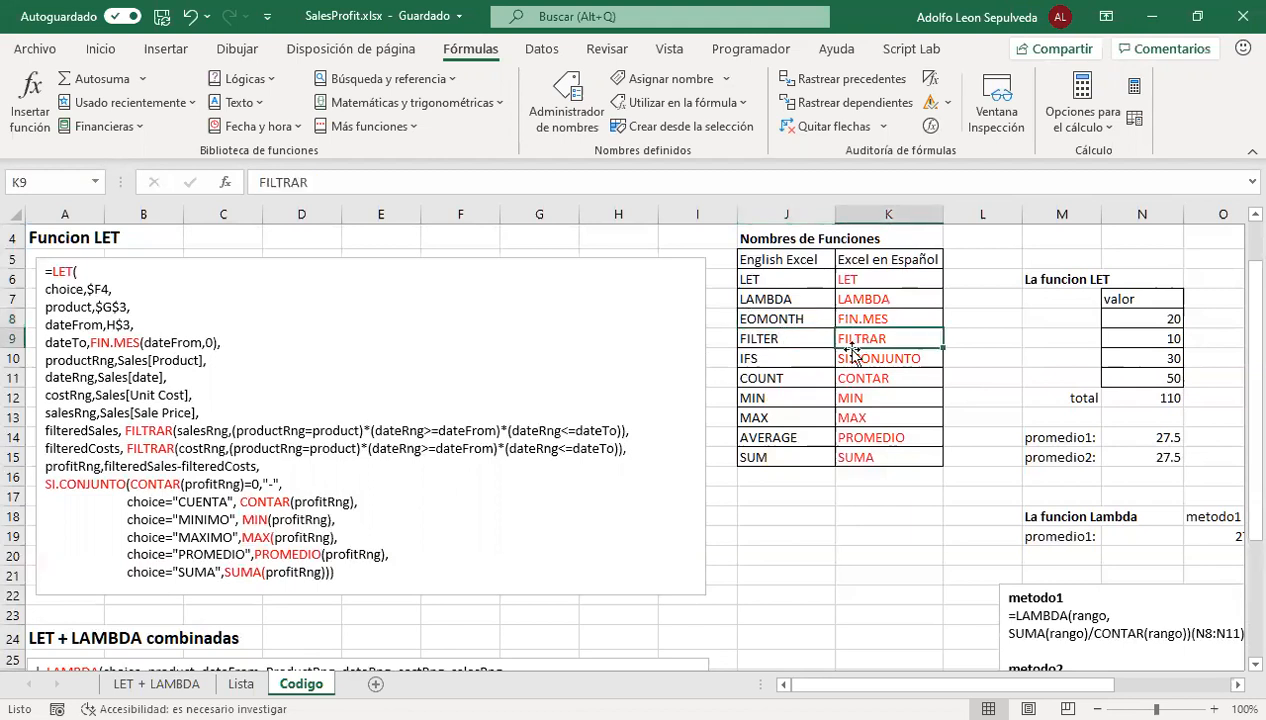
{"action": "left_click", "coordinate": [770, 361]}
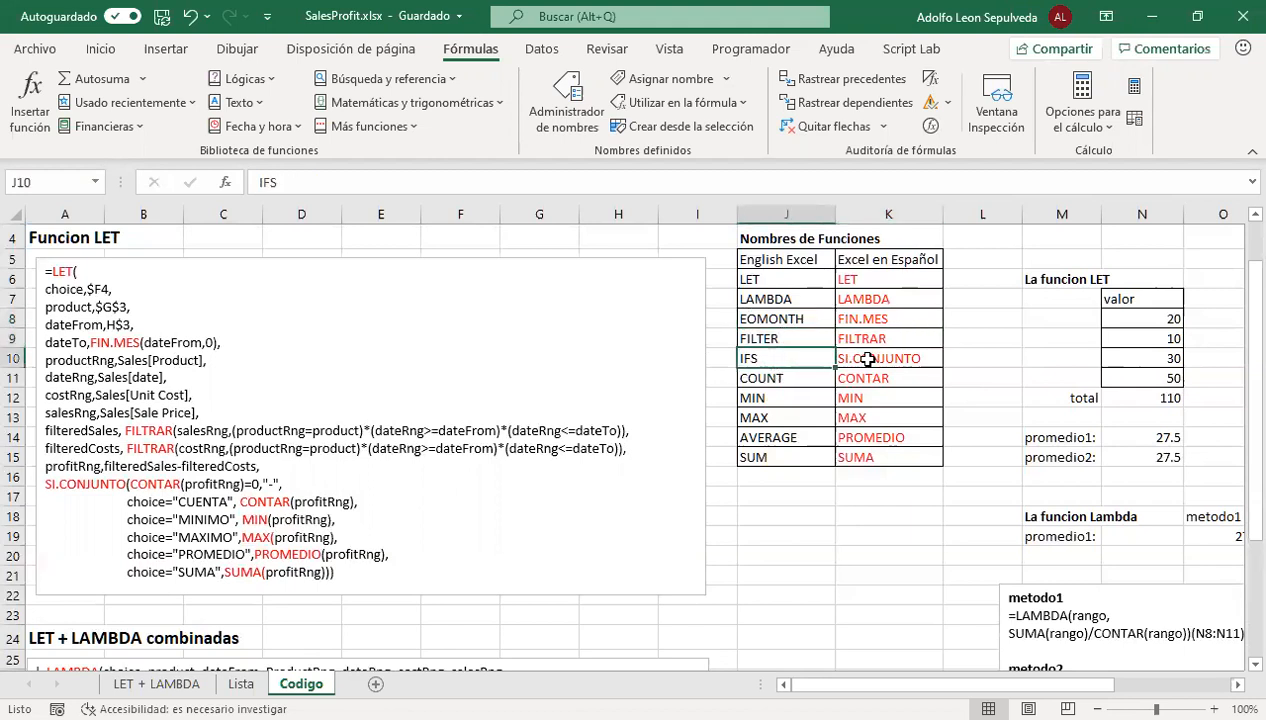
{"action": "left_click", "coordinate": [857, 357]}
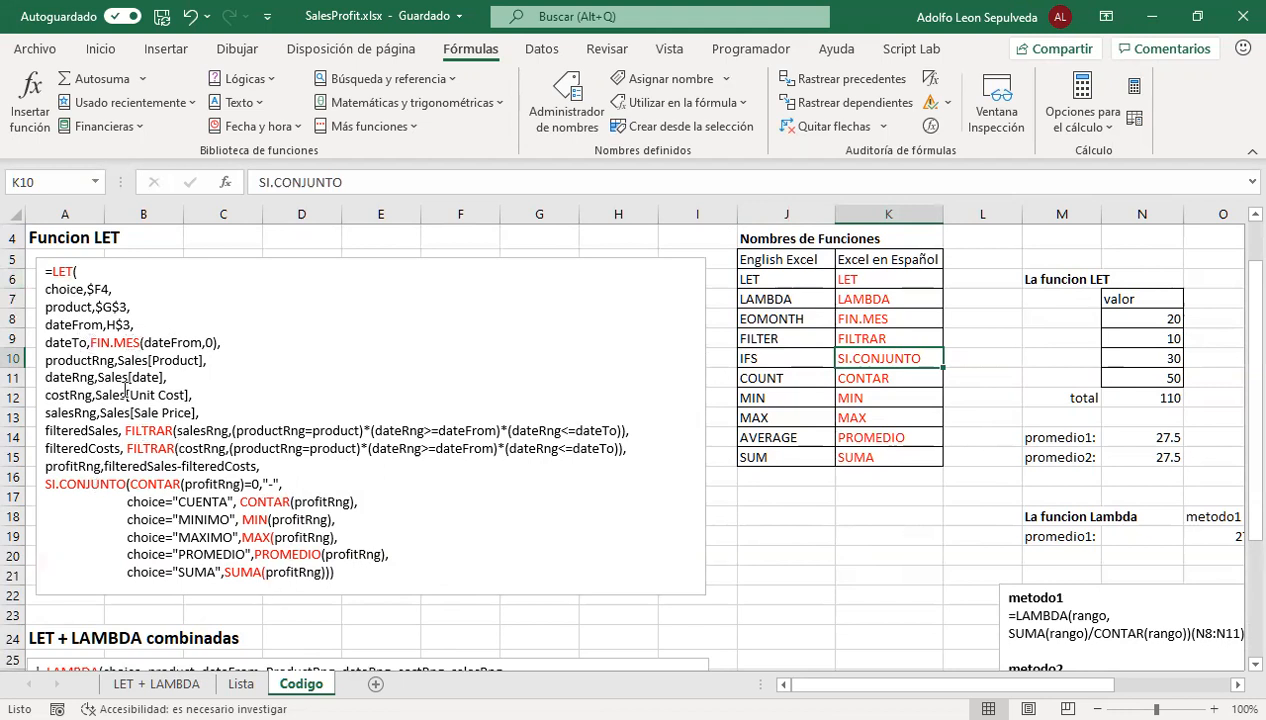
{"action": "scroll", "coordinate": [185, 522], "scroll_direction": "down", "scroll_amount": 6}
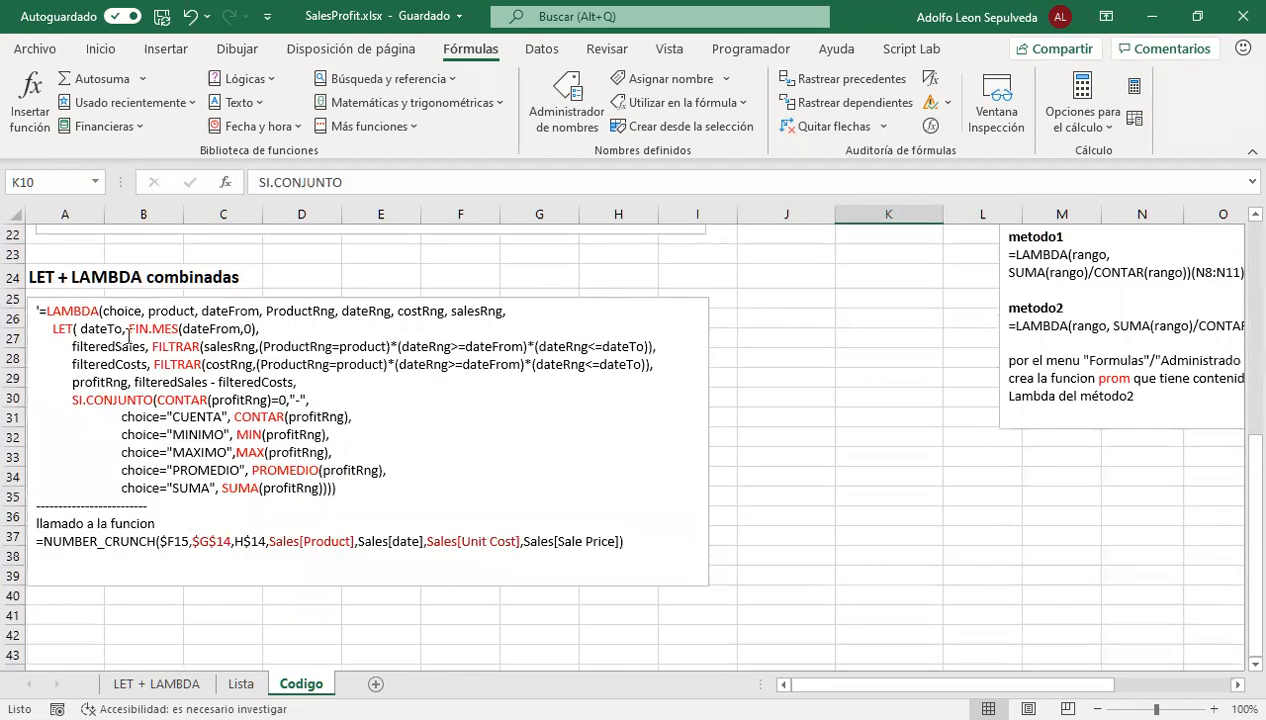
{"action": "scroll", "coordinate": [336, 518], "scroll_direction": "up", "scroll_amount": 6}
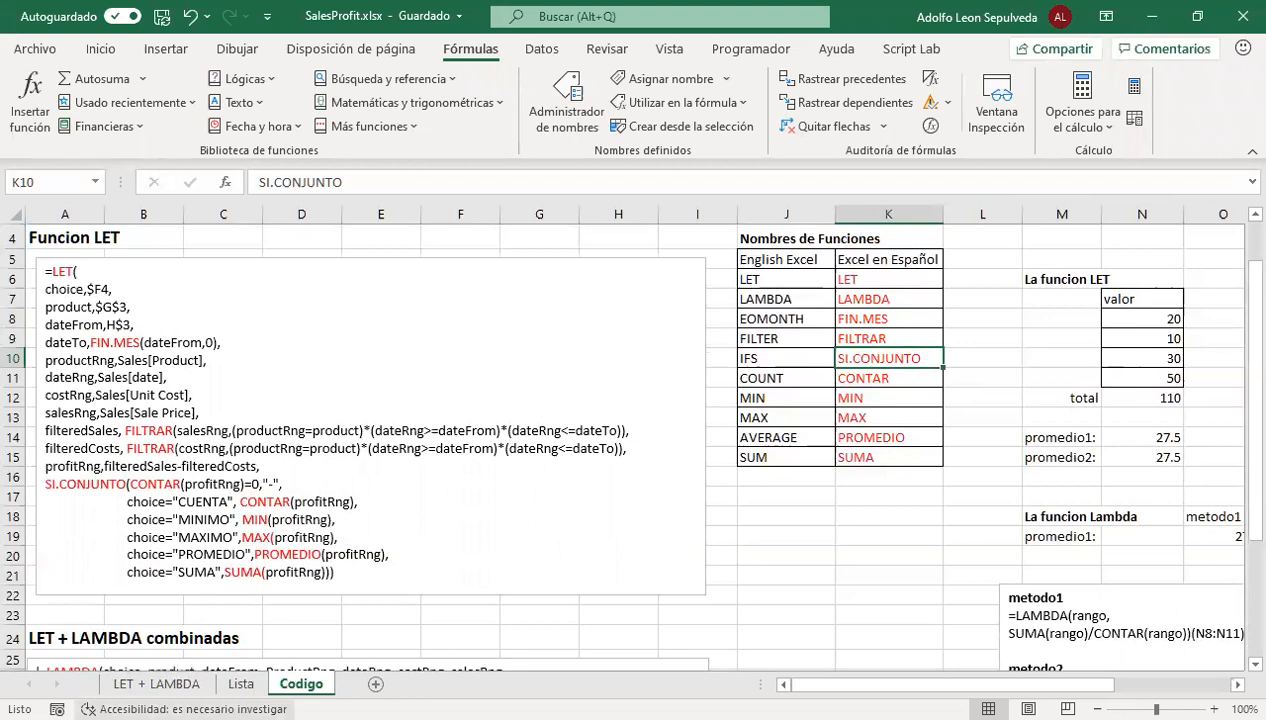
On the LET + LAMBDA sheet, examine the sales table's price and cost columns and the monthly summary under Usando Let
{"action": "left_click", "coordinate": [170, 686]}
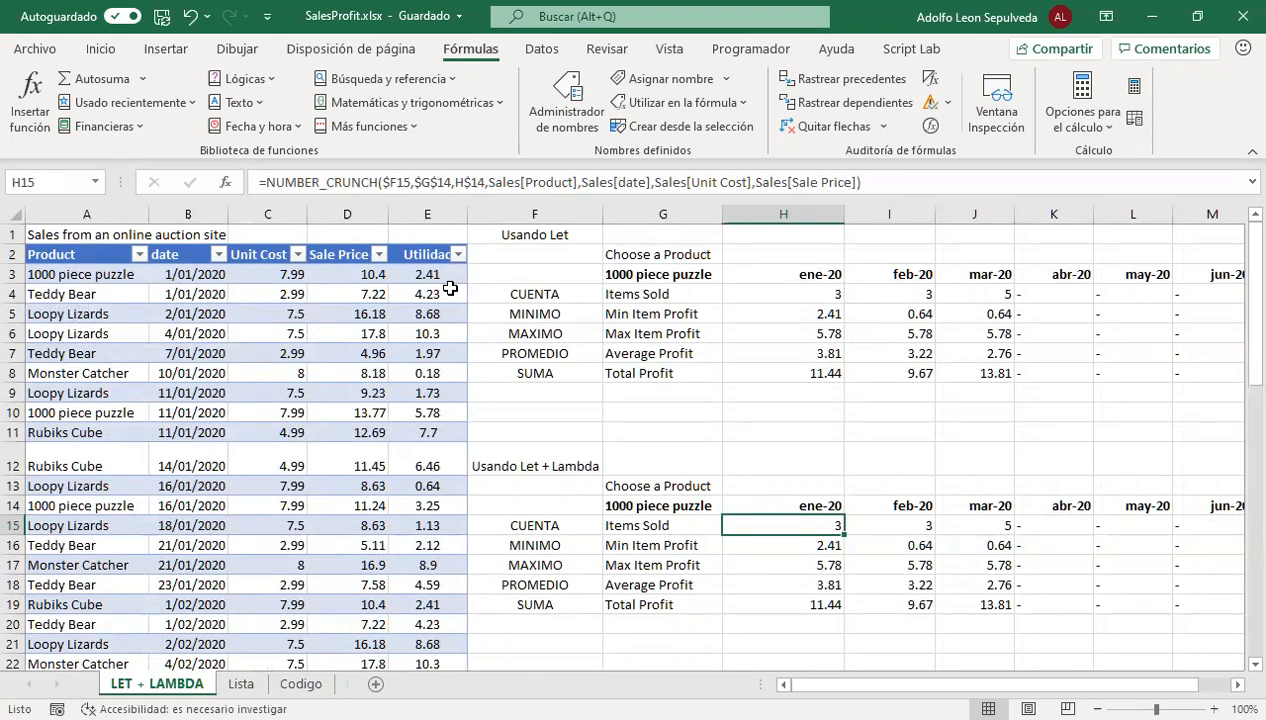
{"action": "left_click", "coordinate": [376, 273]}
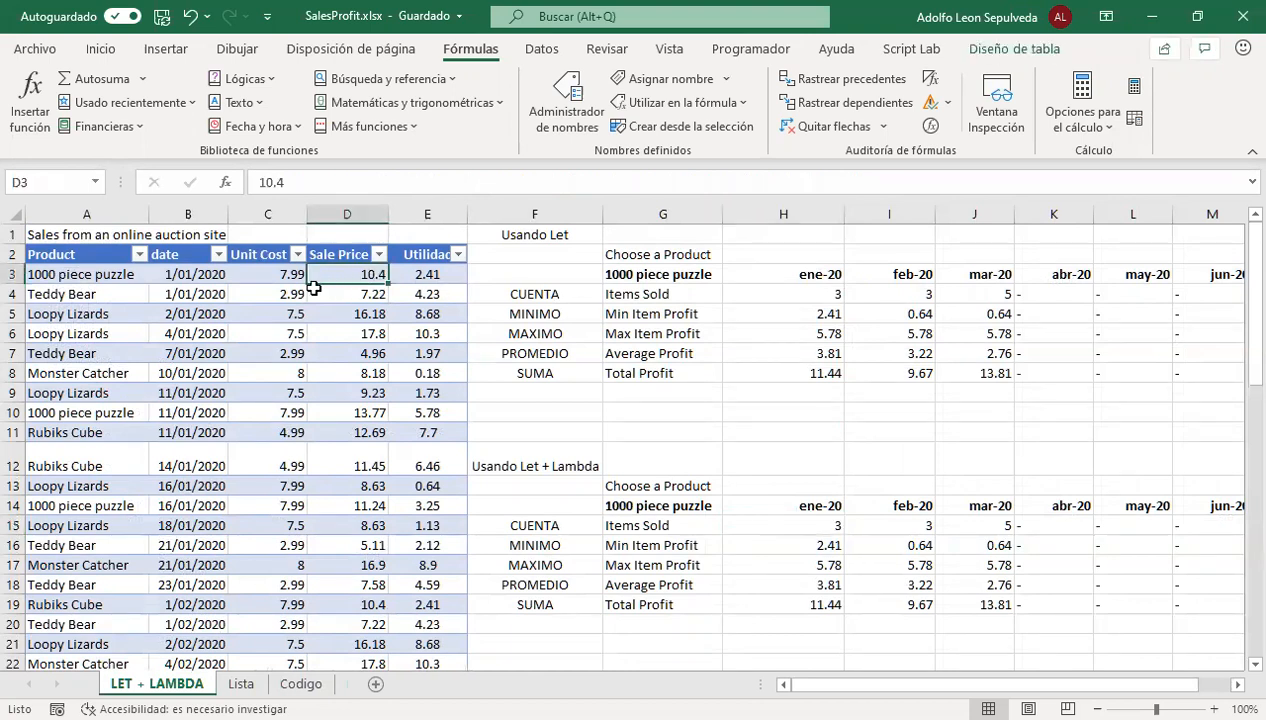
{"action": "left_click", "coordinate": [272, 276]}
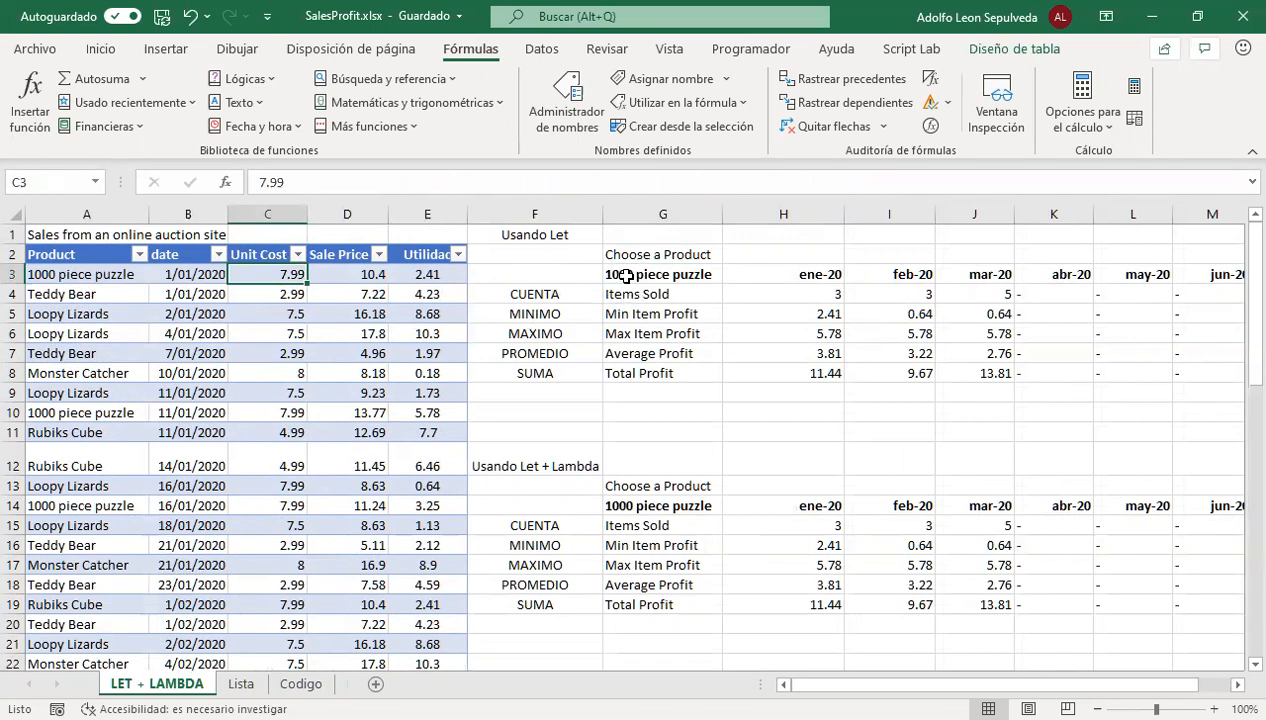
{"action": "left_click_drag", "start_coordinate": [642, 273], "coordinate": [1108, 378]}
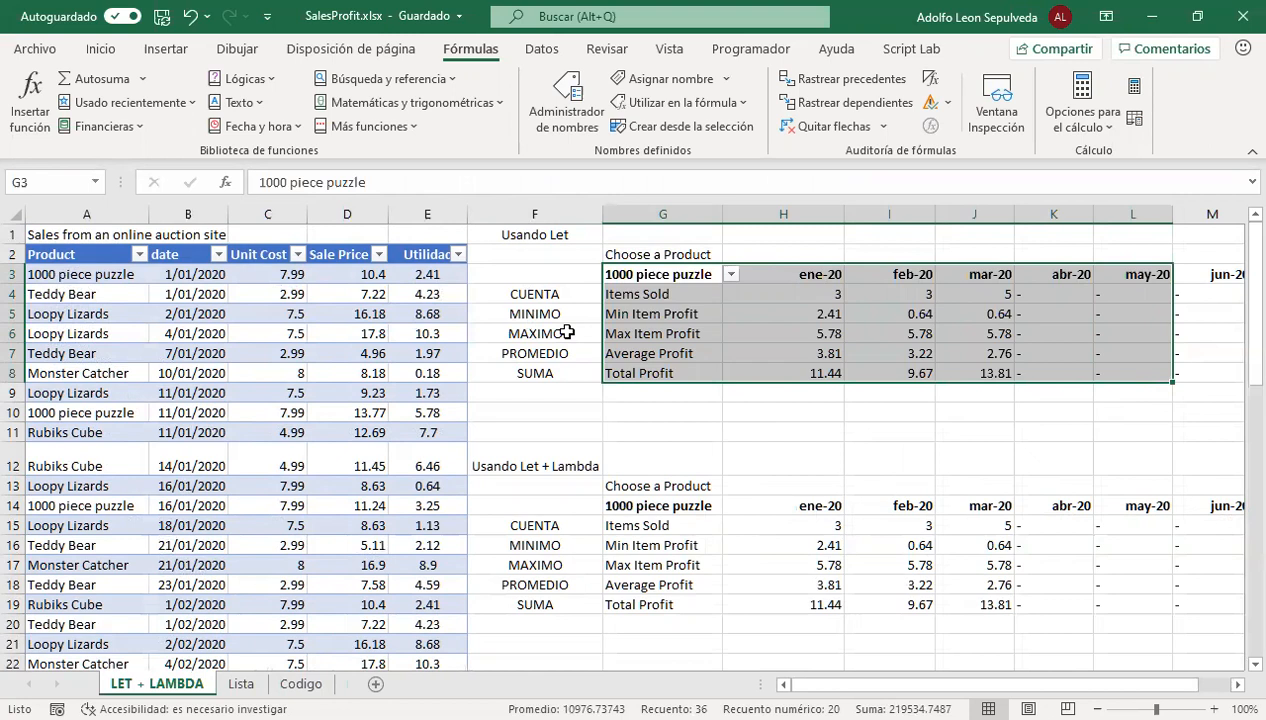
{"action": "left_click", "coordinate": [788, 296]}
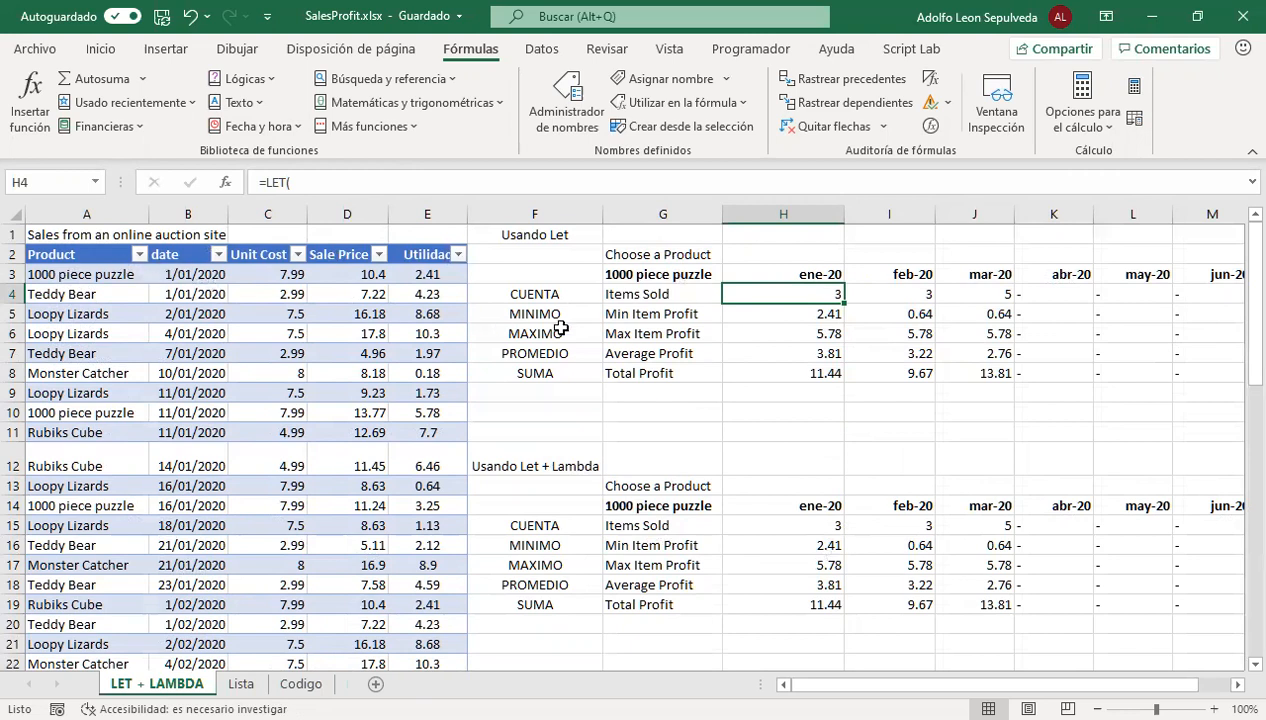
Choose 1000 piece puzzle as the product in cell G3 of the Usando Let summary
{"action": "left_click", "coordinate": [640, 275]}
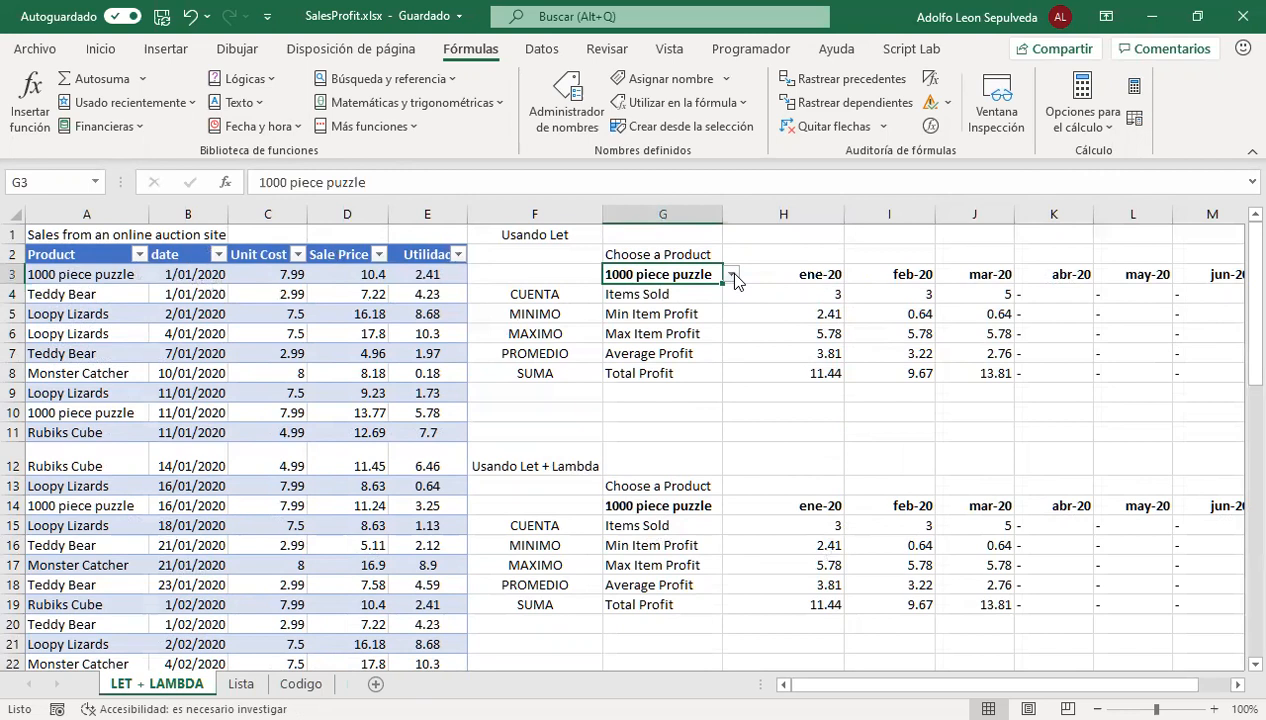
{"action": "left_click", "coordinate": [735, 280]}
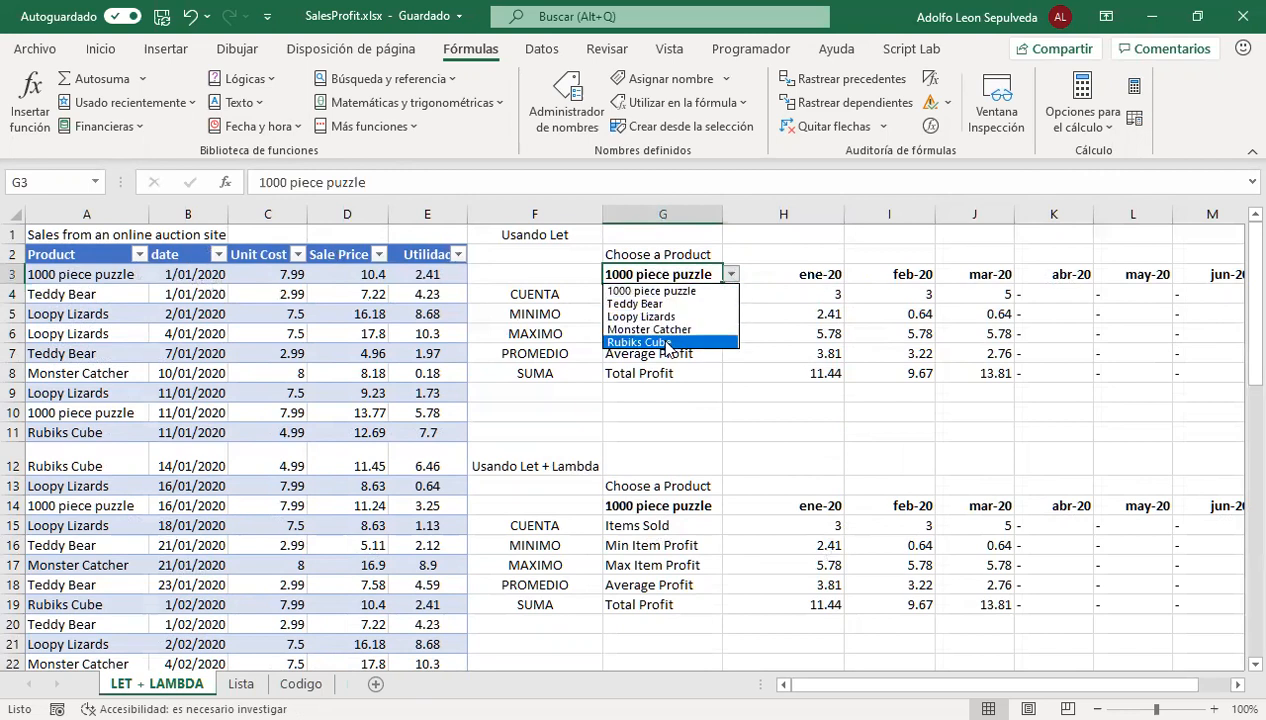
{"action": "left_click", "coordinate": [668, 291]}
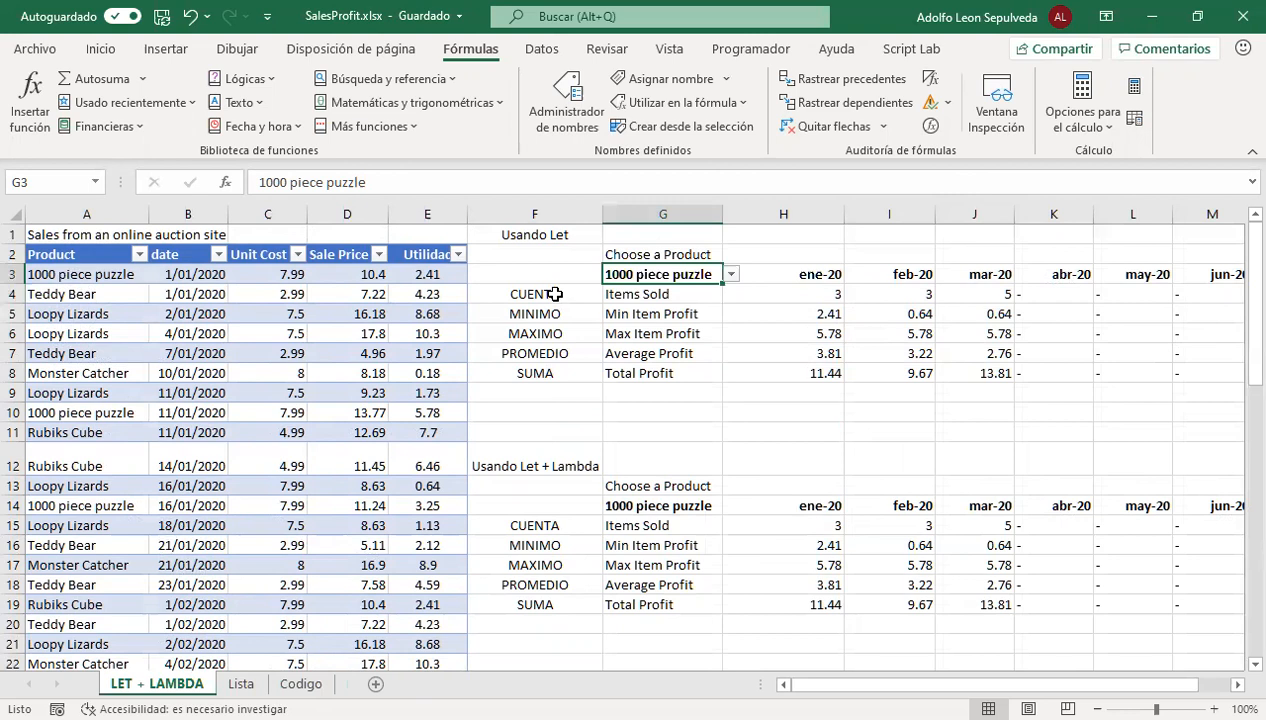
Inspect the ene-20 date, the CUENTA and Items Sold labels, and the LET formula in H4
{"action": "left_click", "coordinate": [798, 276]}
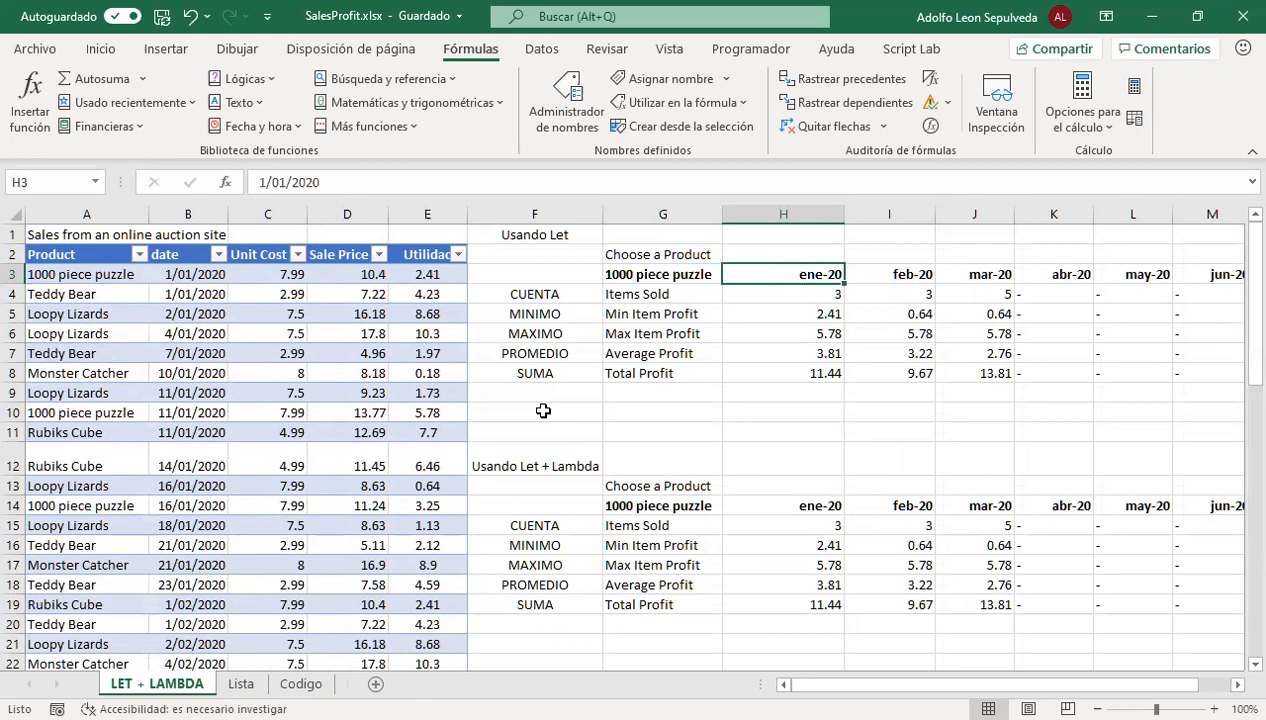
{"action": "left_click", "coordinate": [533, 292]}
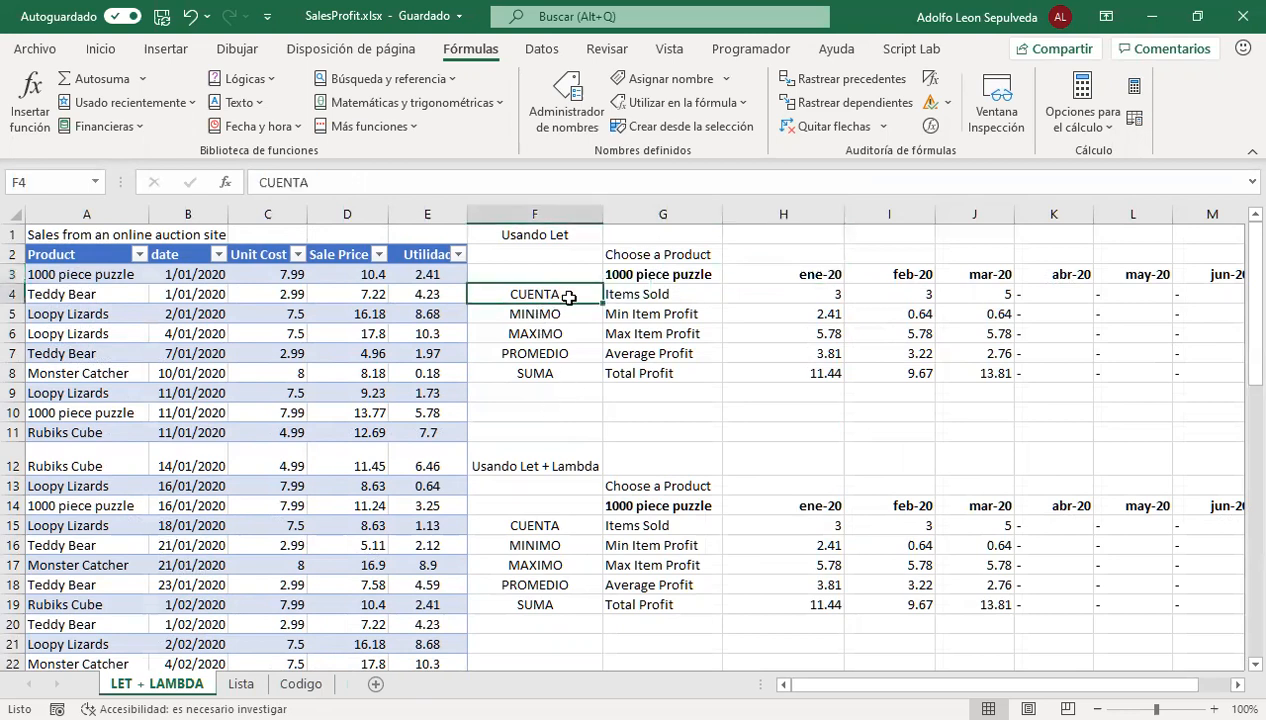
{"action": "left_click", "coordinate": [632, 292]}
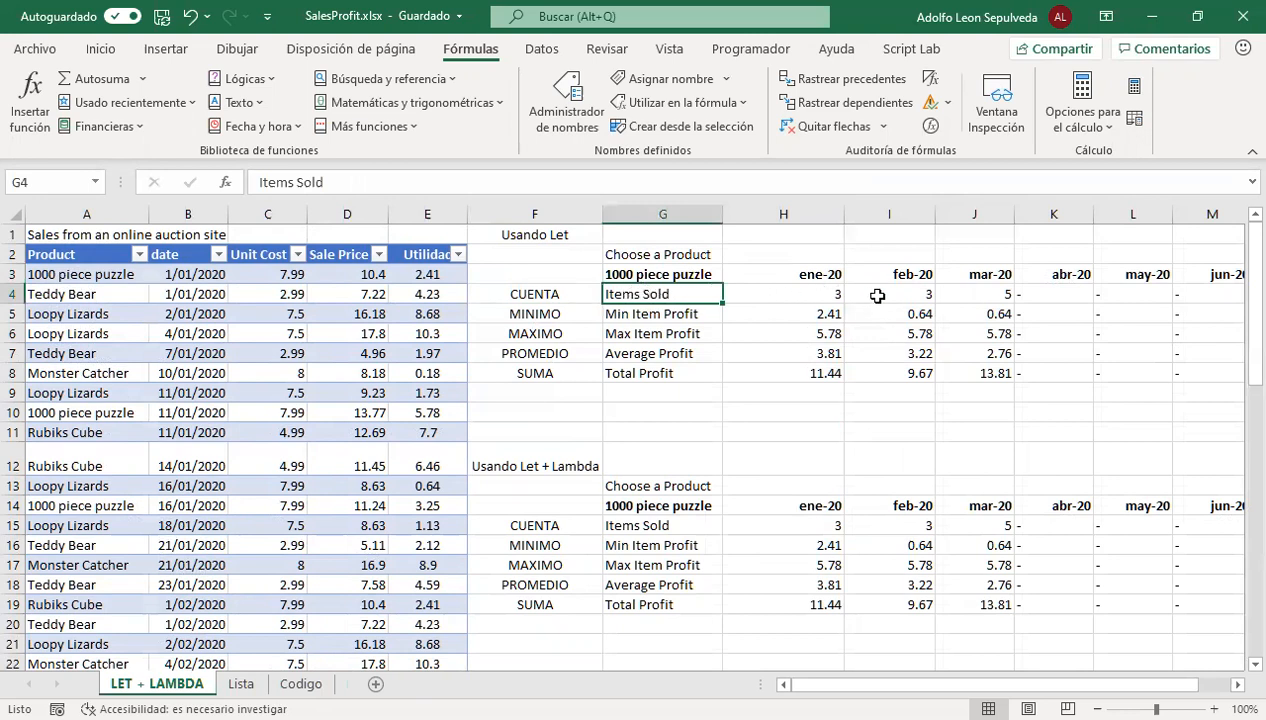
{"action": "left_click", "coordinate": [777, 291]}
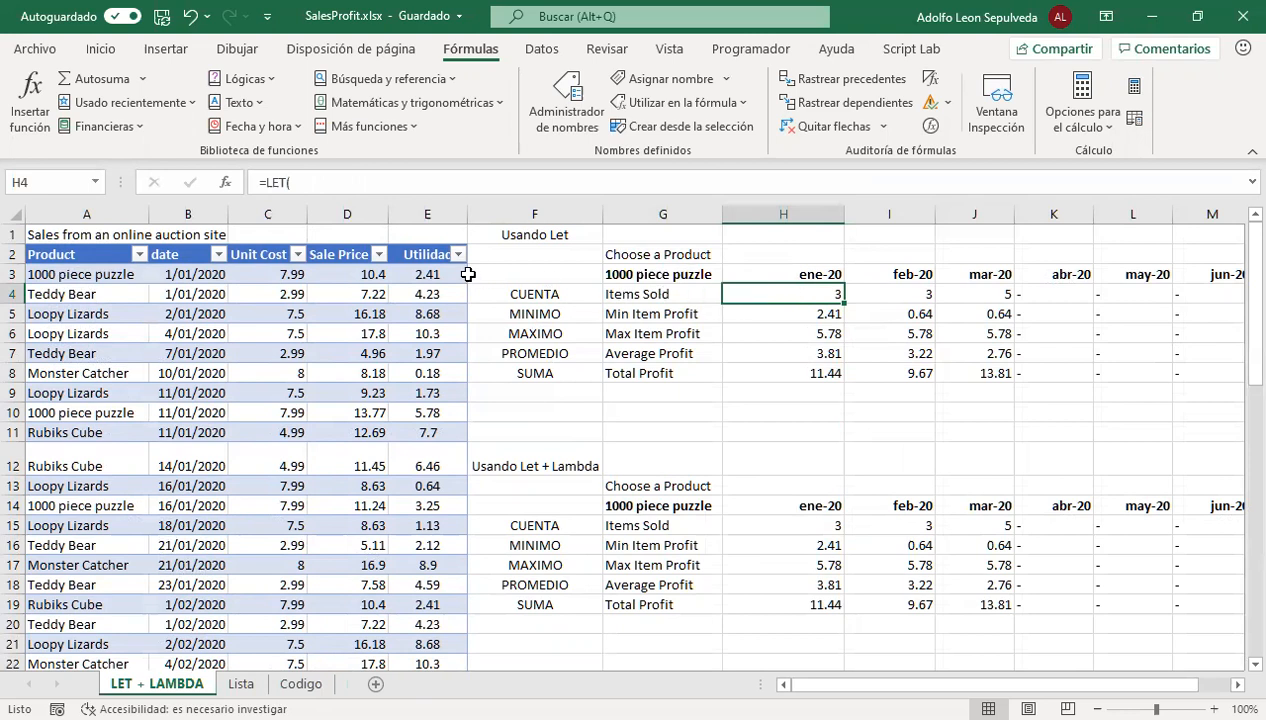
Filter the sales table's Product column to show only 1000 piece puzzle
{"action": "left_click", "coordinate": [139, 254]}
{"action": "left_click", "coordinate": [59, 487]}
{"action": "left_click", "coordinate": [59, 505]}
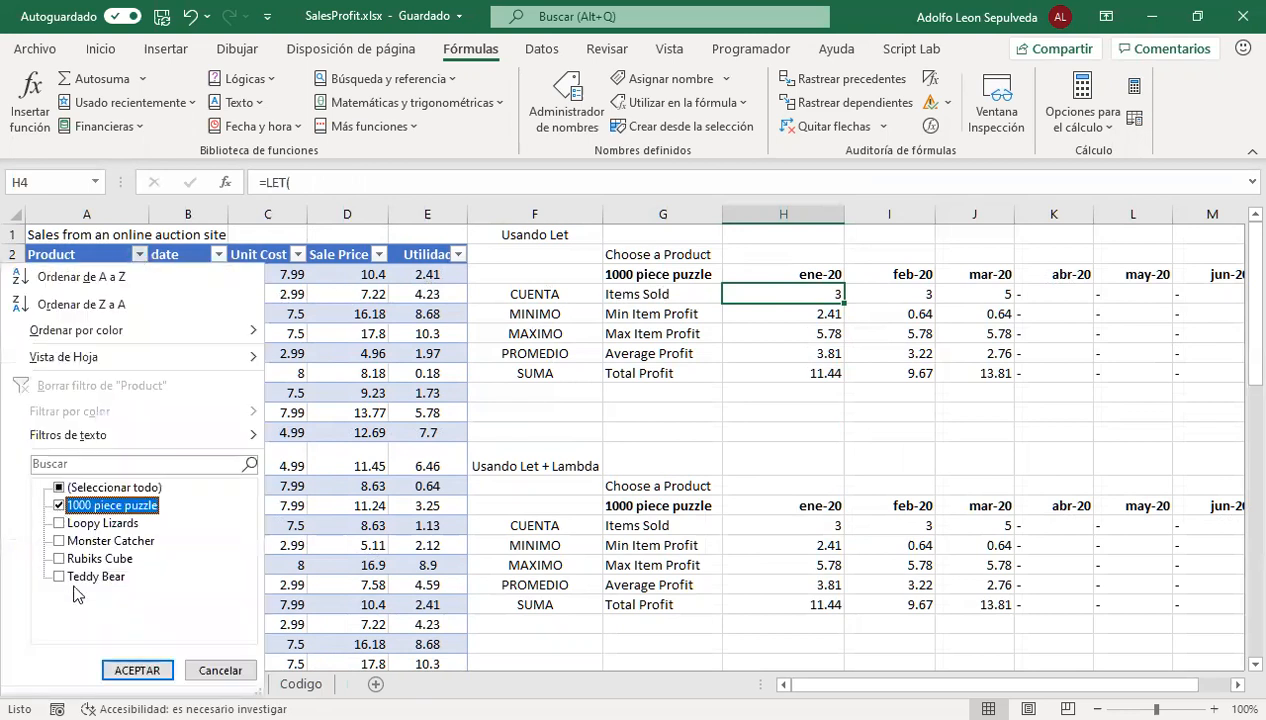
{"action": "left_click", "coordinate": [136, 670]}
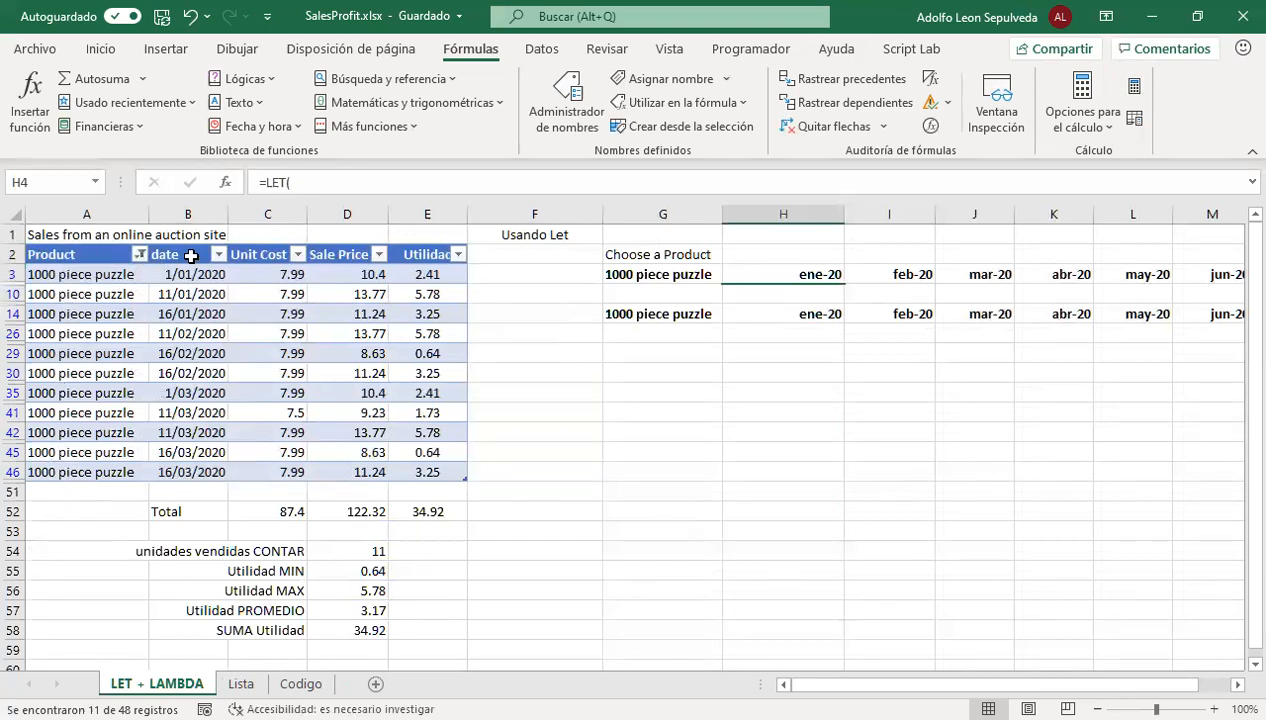
Filter the sales table's date column to show only enero 2020
{"action": "left_click", "coordinate": [217, 255]}
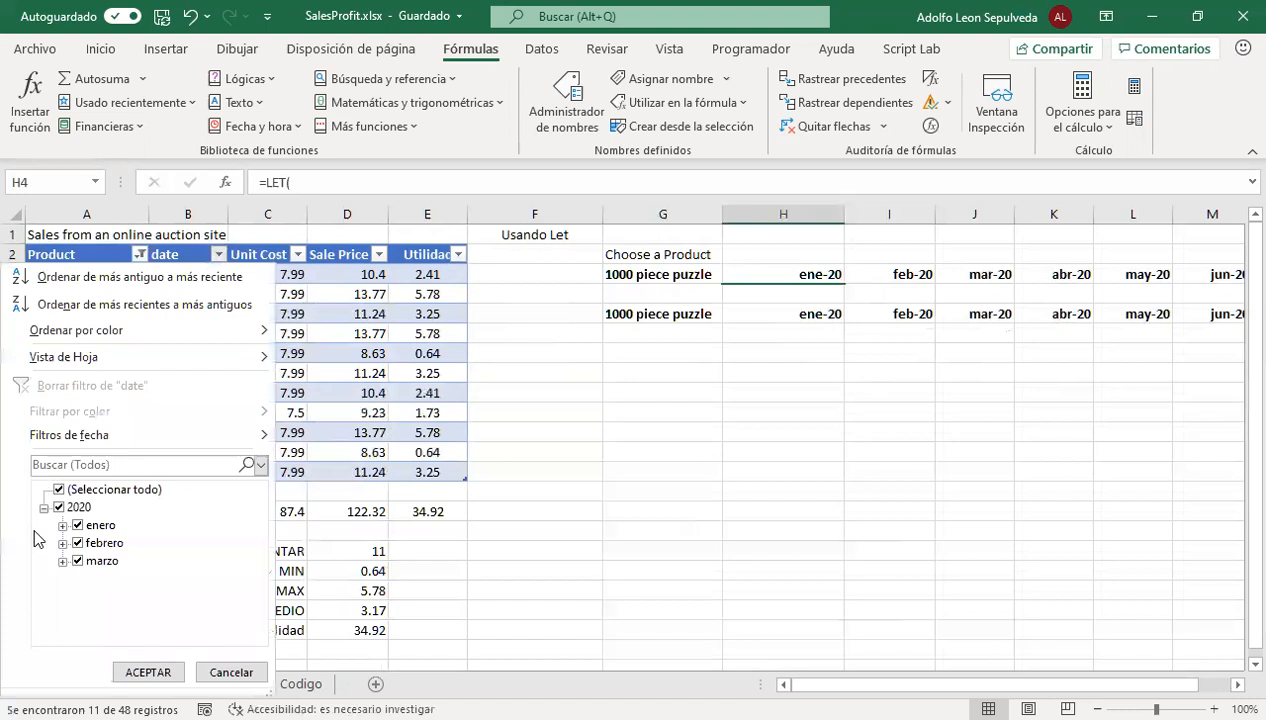
{"action": "left_click", "coordinate": [59, 507]}
{"action": "left_click", "coordinate": [77, 526]}
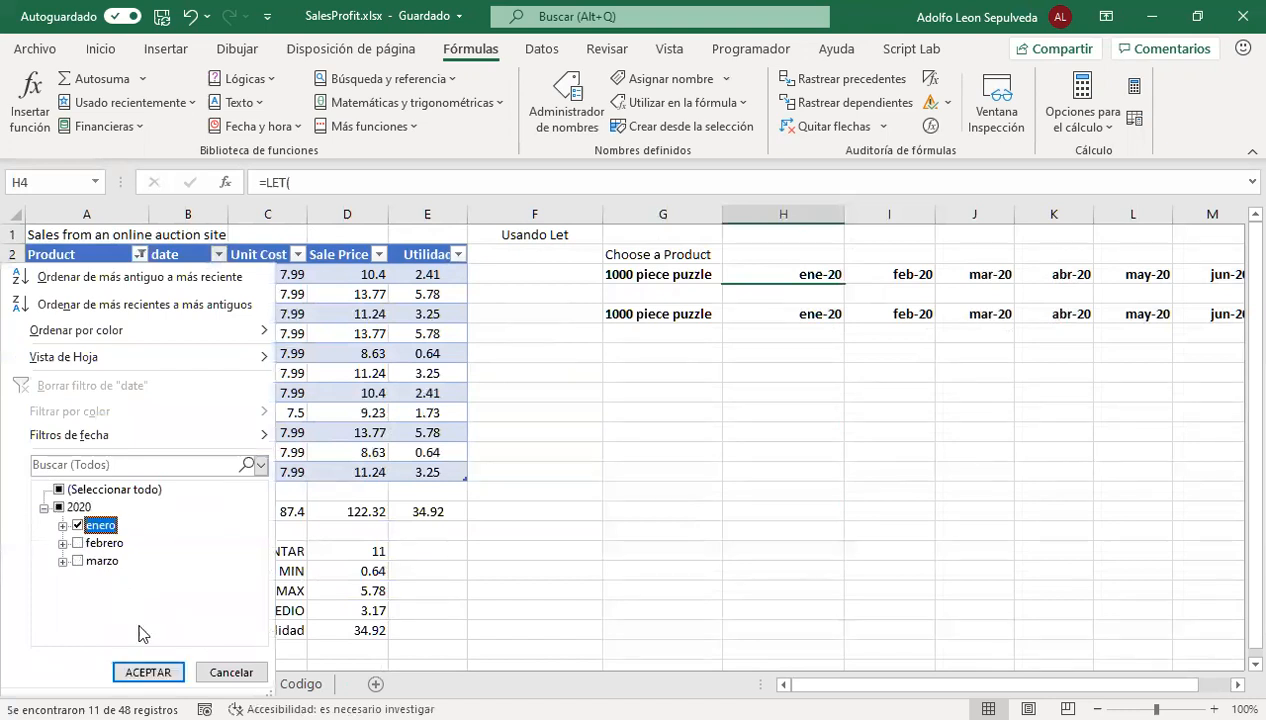
{"action": "left_click", "coordinate": [148, 671]}
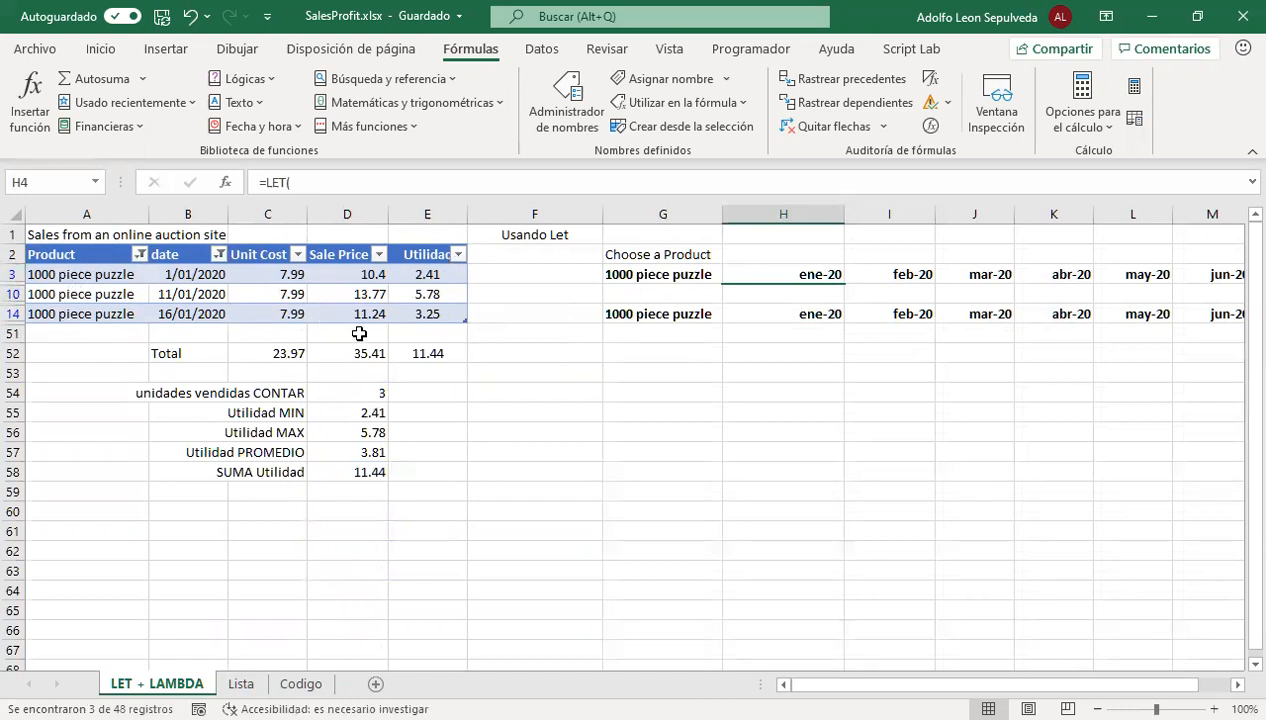
Inspect the filtered Utilidad values and the subtotal formula in the Total row
{"action": "left_click", "coordinate": [438, 274]}
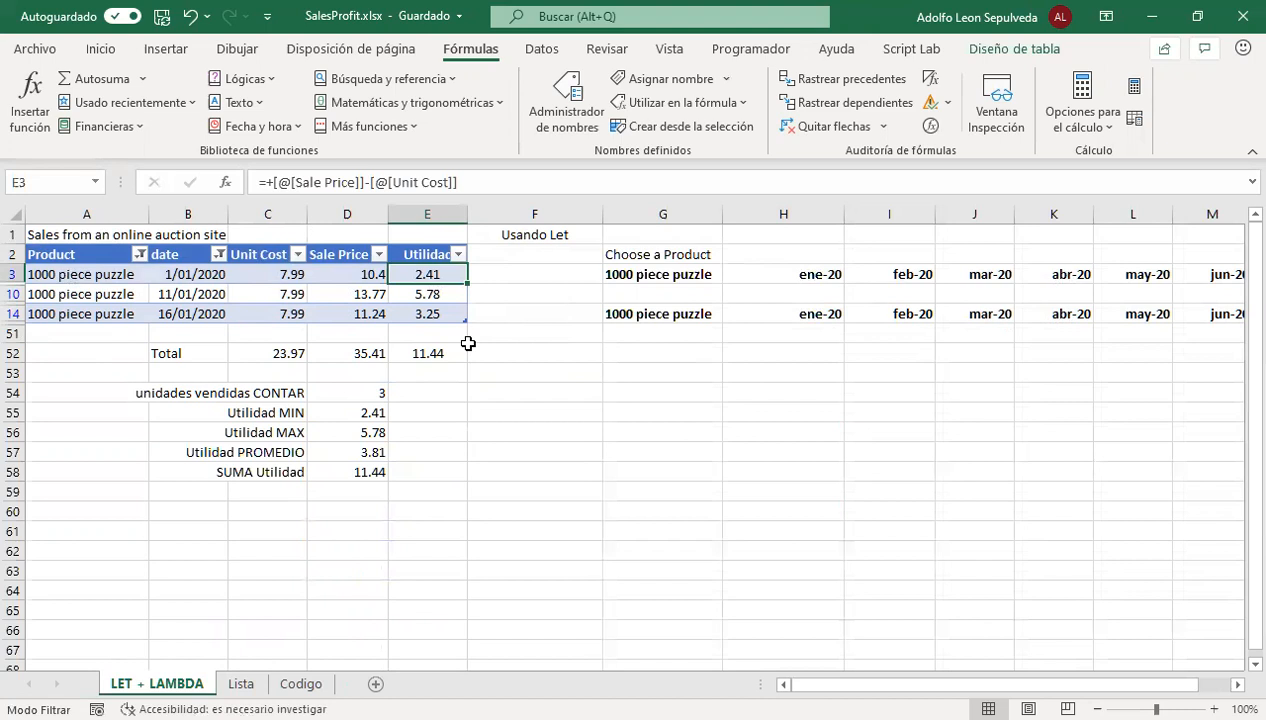
{"action": "left_click", "coordinate": [433, 294]}
{"action": "left_click", "coordinate": [438, 362]}
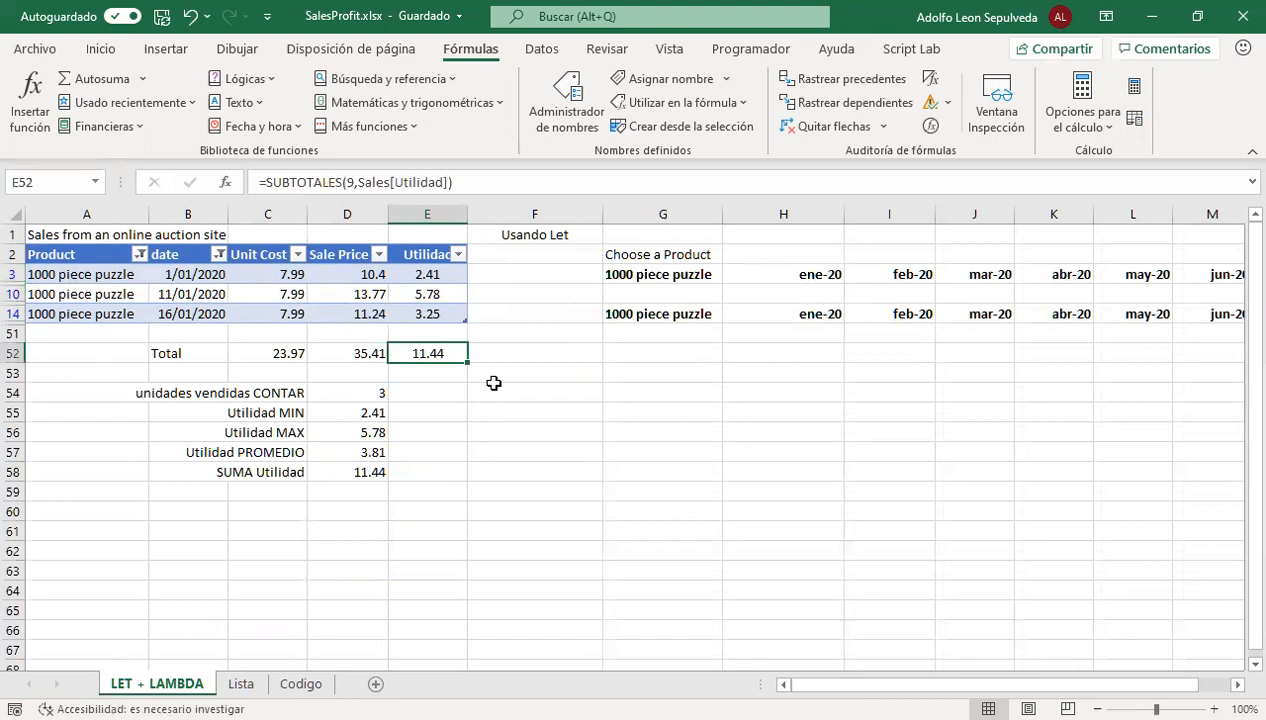
Inspect the formulas in D54:D58 for the count, minimum, maximum, average and sum of Utilidad
{"action": "left_click_drag", "start_coordinate": [376, 393], "coordinate": [379, 476]}
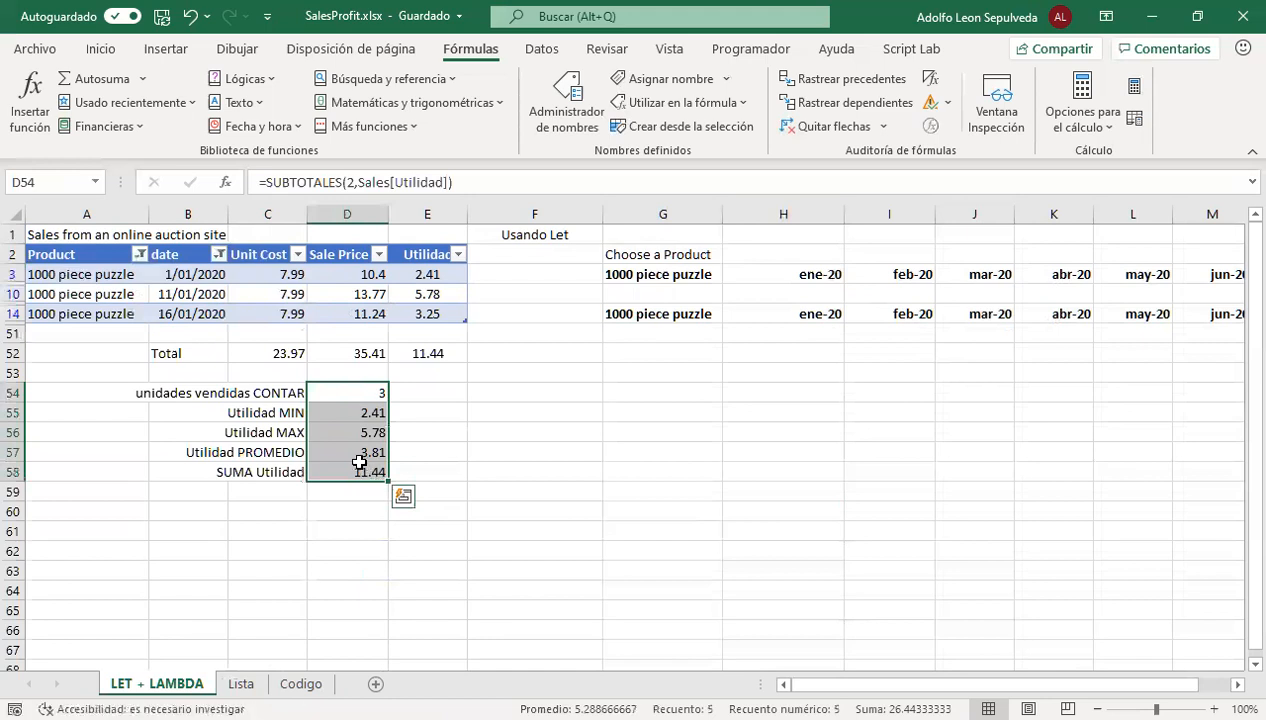
{"action": "left_click", "coordinate": [354, 455]}
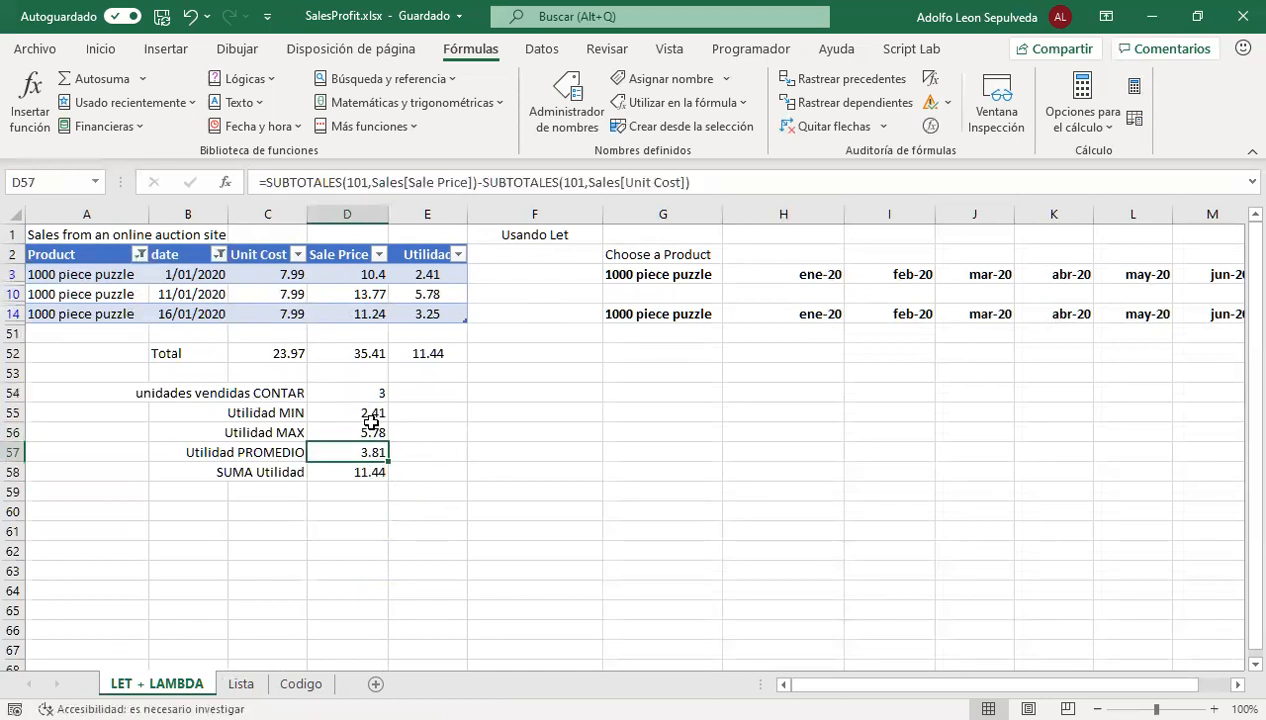
{"action": "left_click", "coordinate": [370, 428]}
{"action": "left_click", "coordinate": [369, 395]}
{"action": "left_click", "coordinate": [372, 412]}
{"action": "left_click", "coordinate": [368, 432]}
{"action": "left_click", "coordinate": [362, 472]}
{"action": "left_click", "coordinate": [362, 452]}
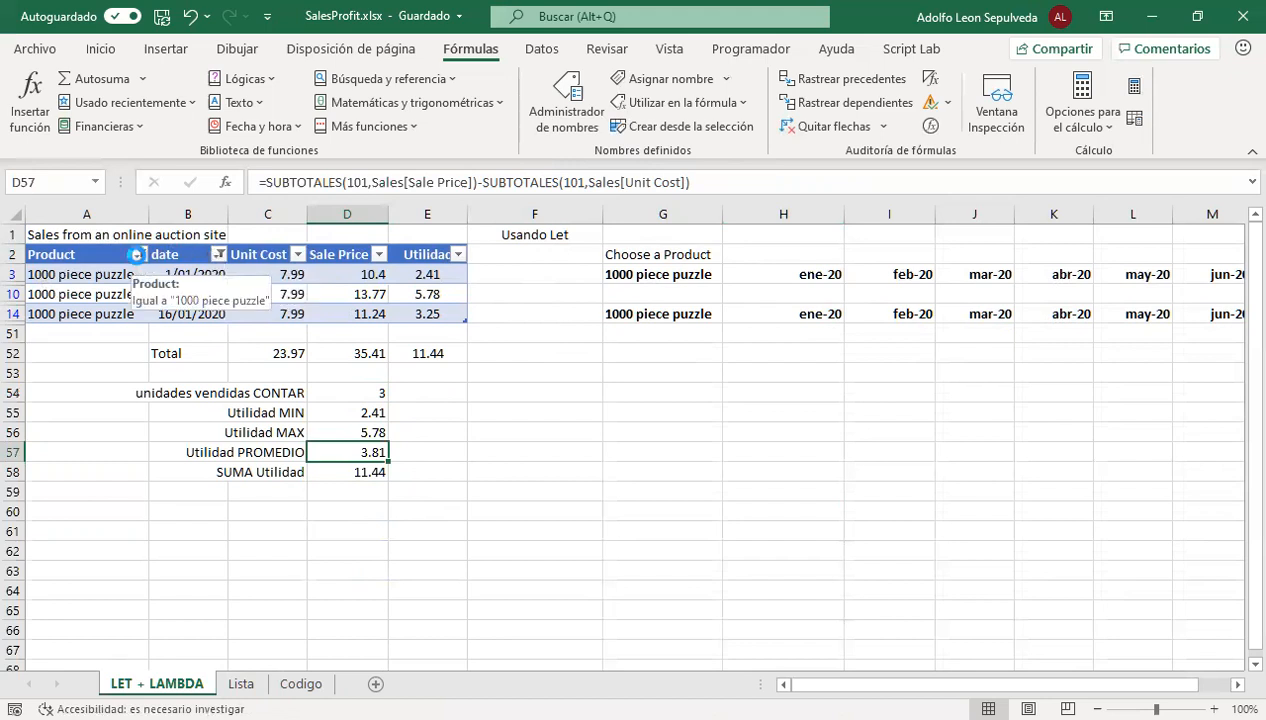
Clear the filters from the sales table's Product and date columns
{"action": "left_click", "coordinate": [140, 255]}
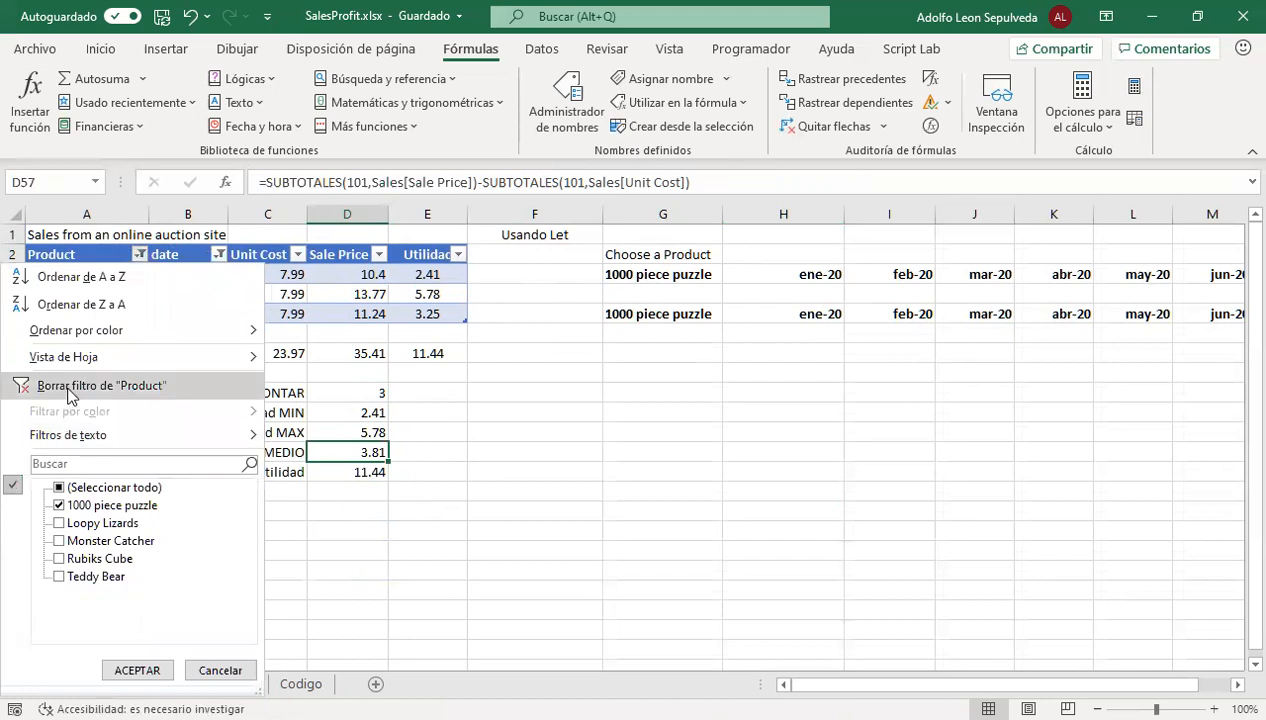
{"action": "left_click", "coordinate": [70, 386]}
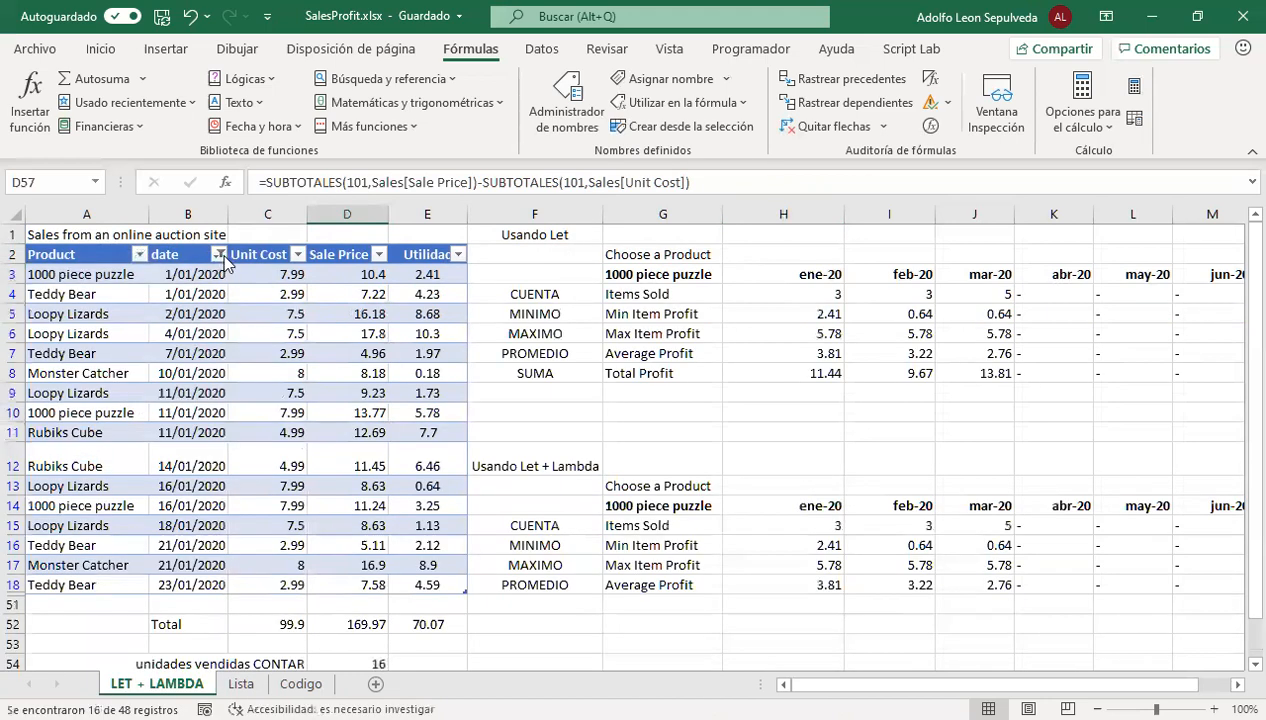
{"action": "left_click", "coordinate": [220, 254]}
{"action": "left_click", "coordinate": [84, 385]}
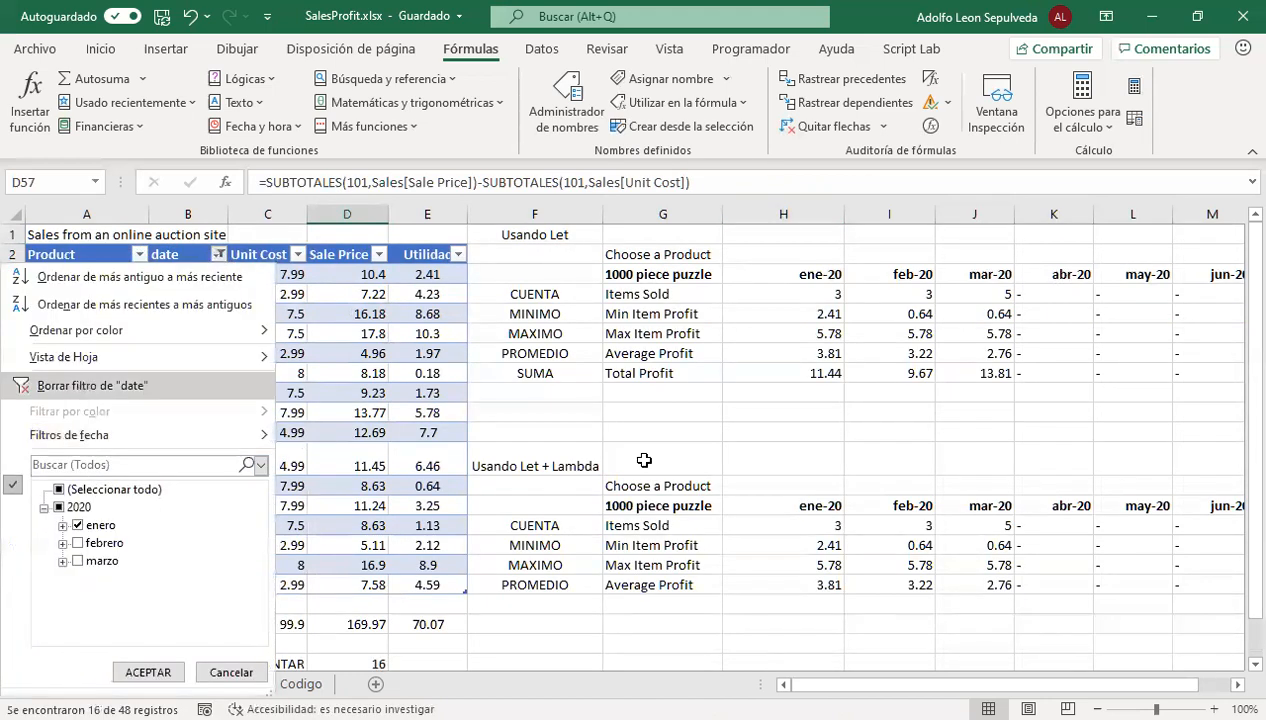
Read the full LET formula in H4 of the Usando Let summary in an enlarged formula bar, then restore its compact height
{"action": "left_click", "coordinate": [790, 300]}
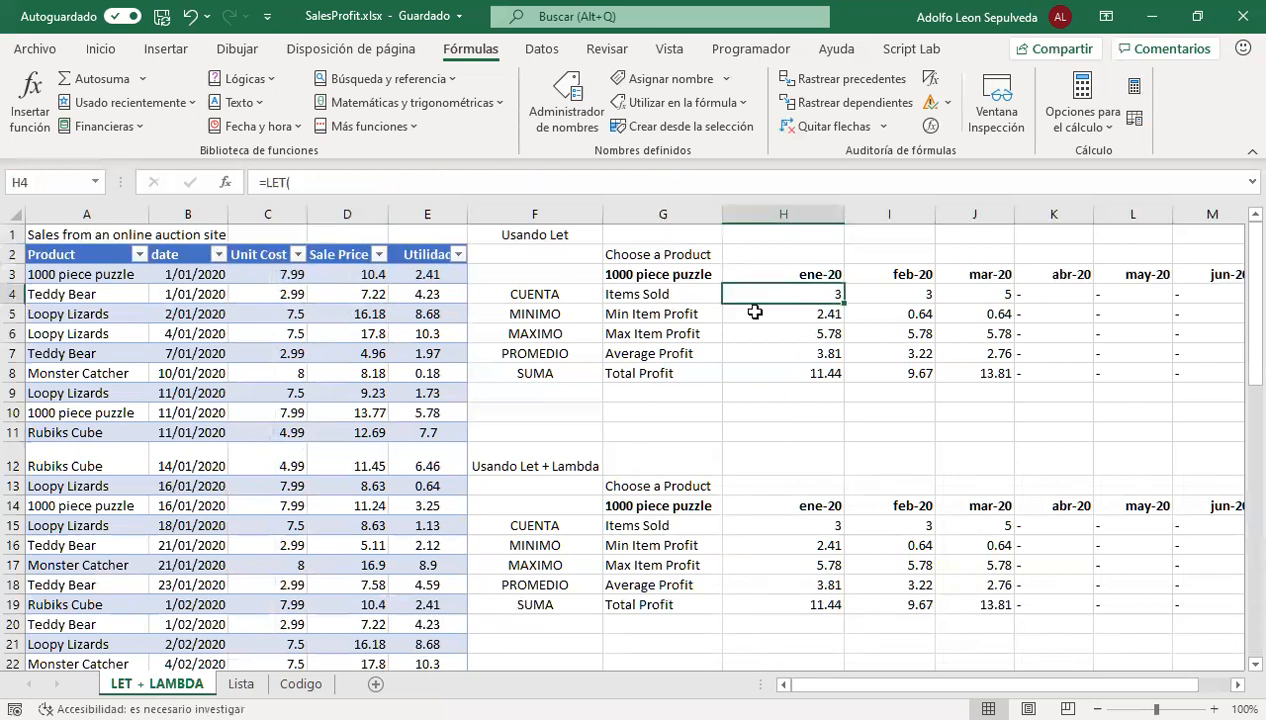
{"action": "left_click_drag", "start_coordinate": [425, 197], "coordinate": [455, 517]}
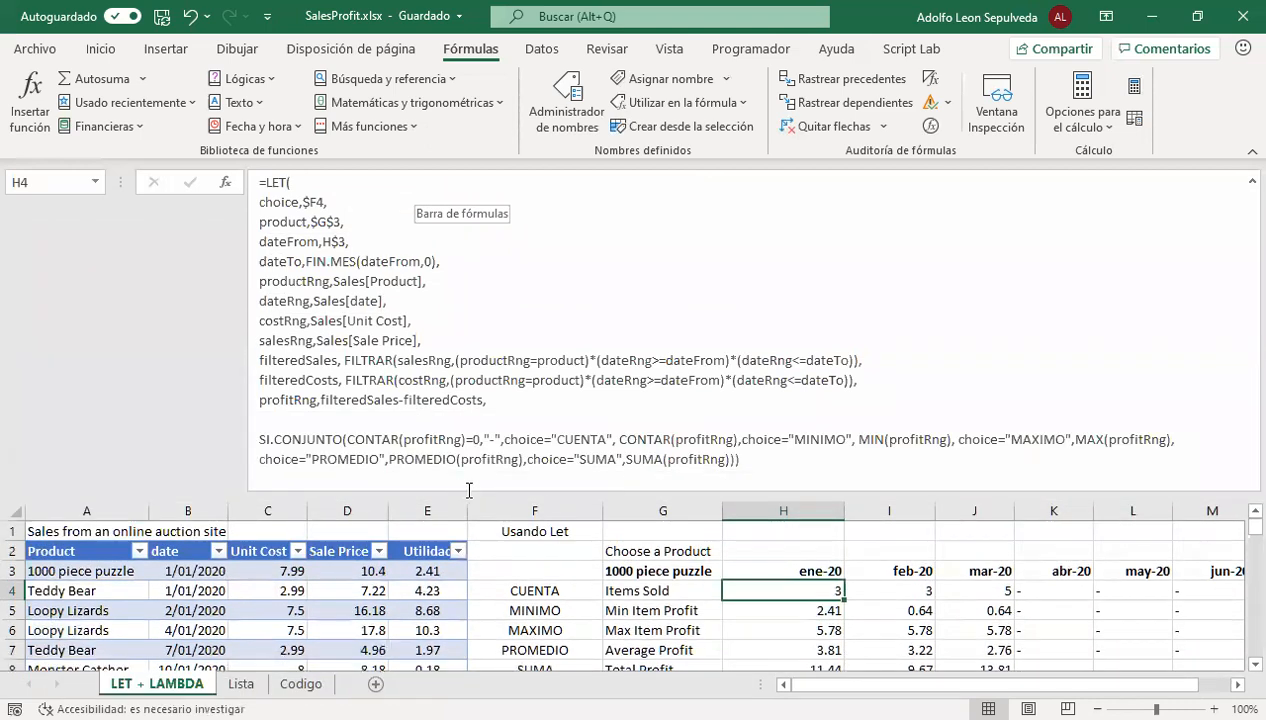
{"action": "left_click_drag", "start_coordinate": [643, 497], "coordinate": [644, 229]}
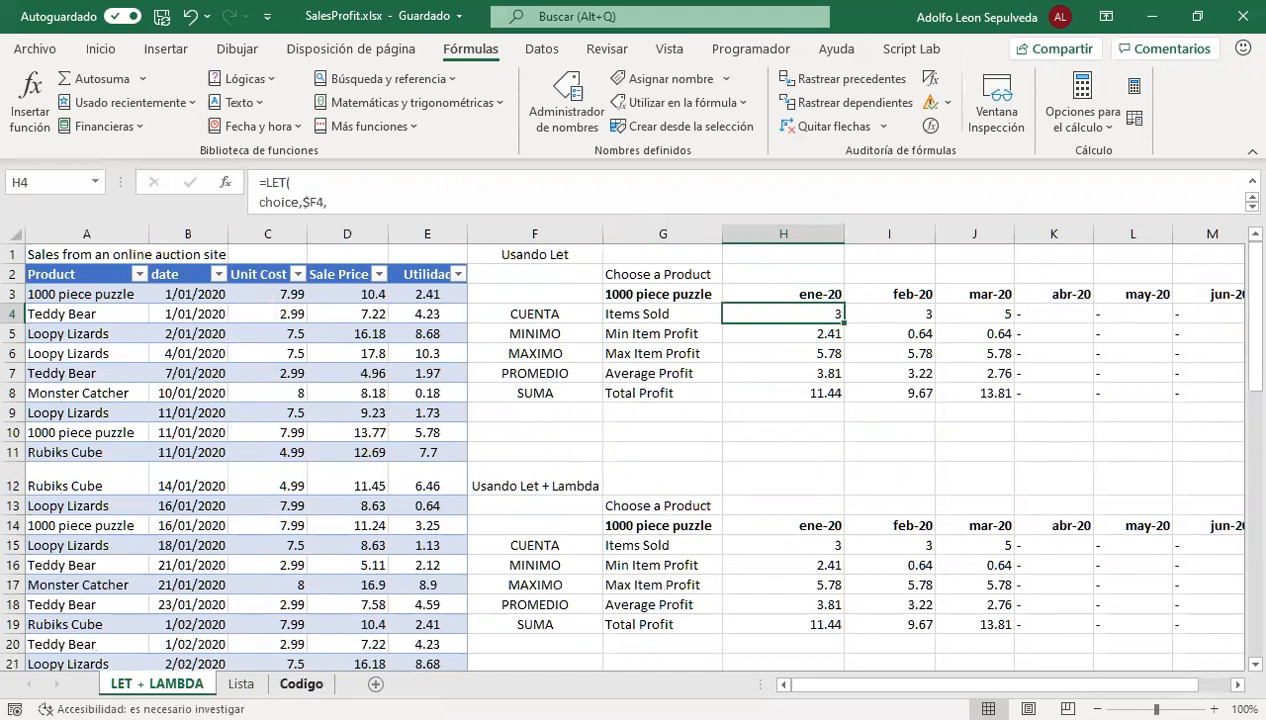
On the Codigo sheet, inspect the promedio1 LET formula in N14 and its source values in N8:N11
{"action": "left_click", "coordinate": [301, 684]}
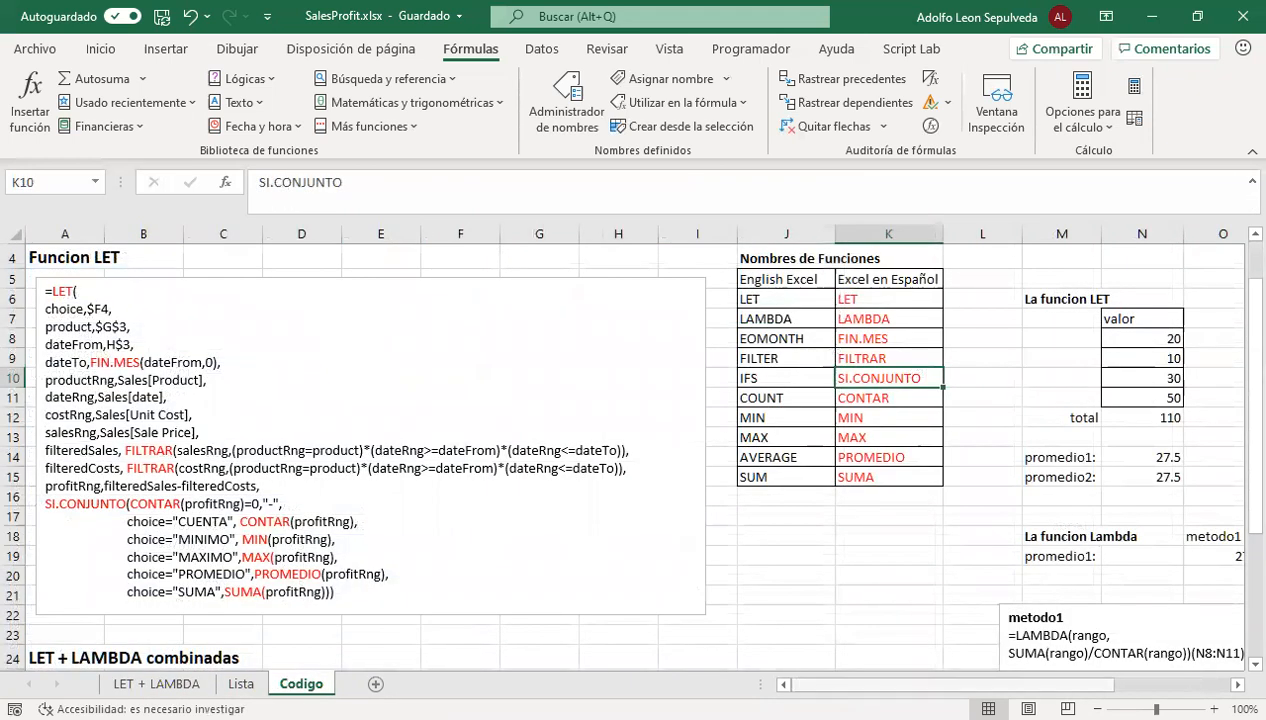
{"action": "scroll", "coordinate": [896, 370], "scroll_direction": "right", "scroll_amount": 2}
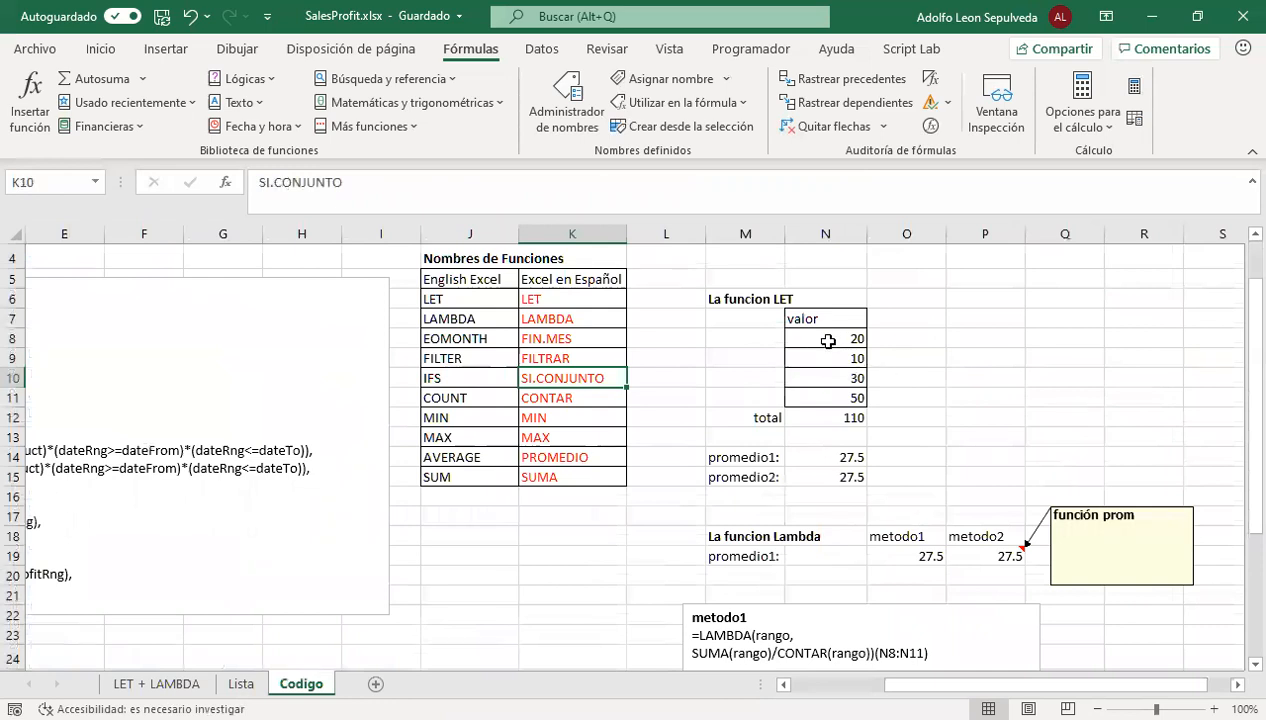
{"action": "left_click", "coordinate": [842, 460]}
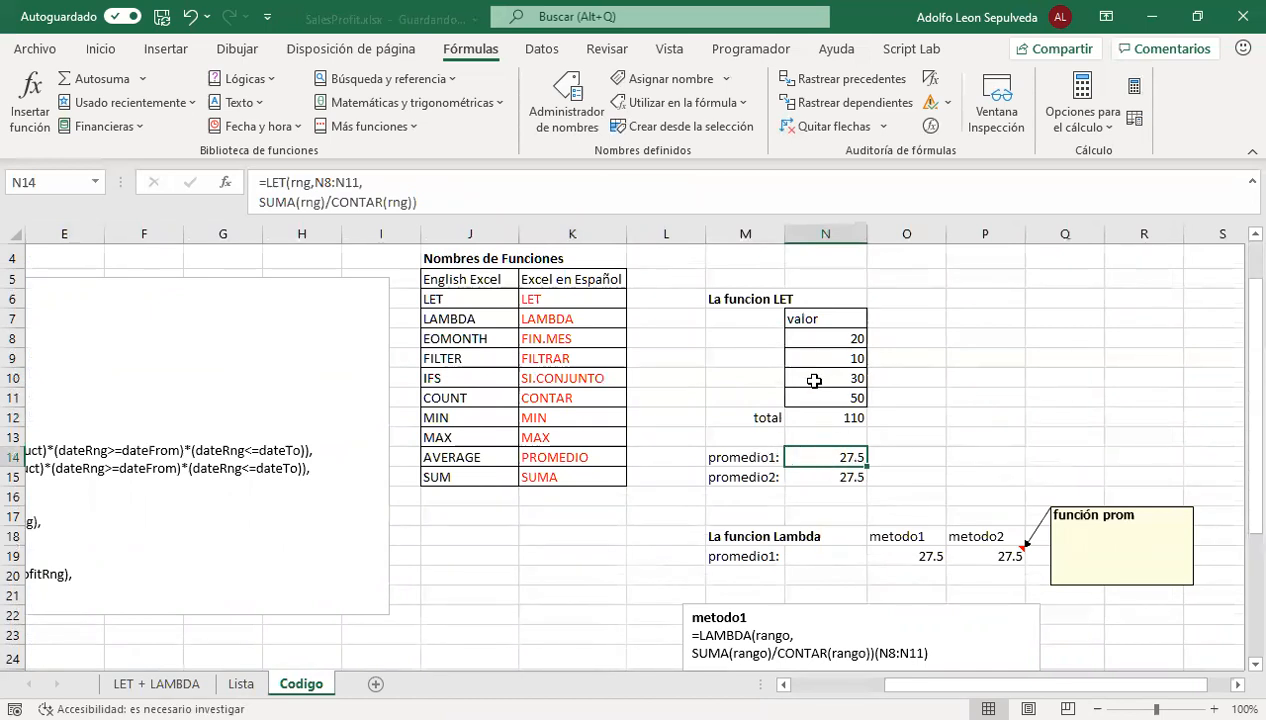
{"action": "left_click_drag", "start_coordinate": [828, 338], "coordinate": [828, 400]}
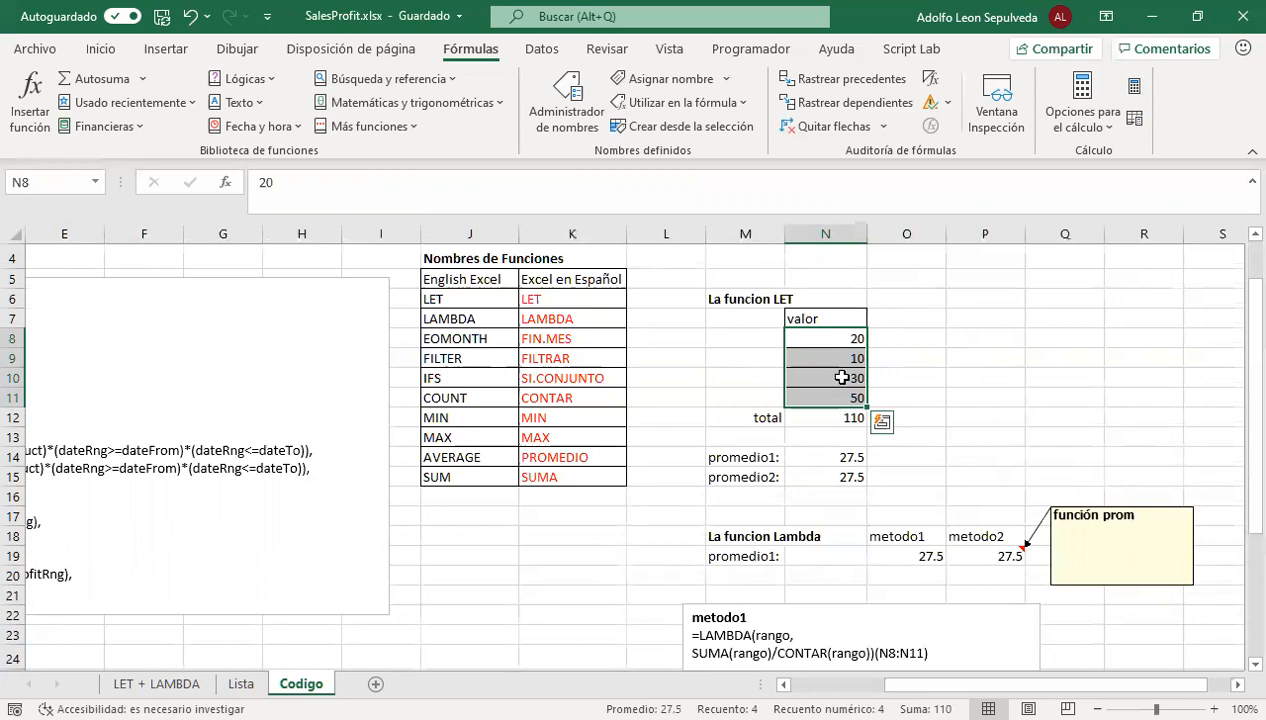
{"action": "left_click", "coordinate": [830, 456]}
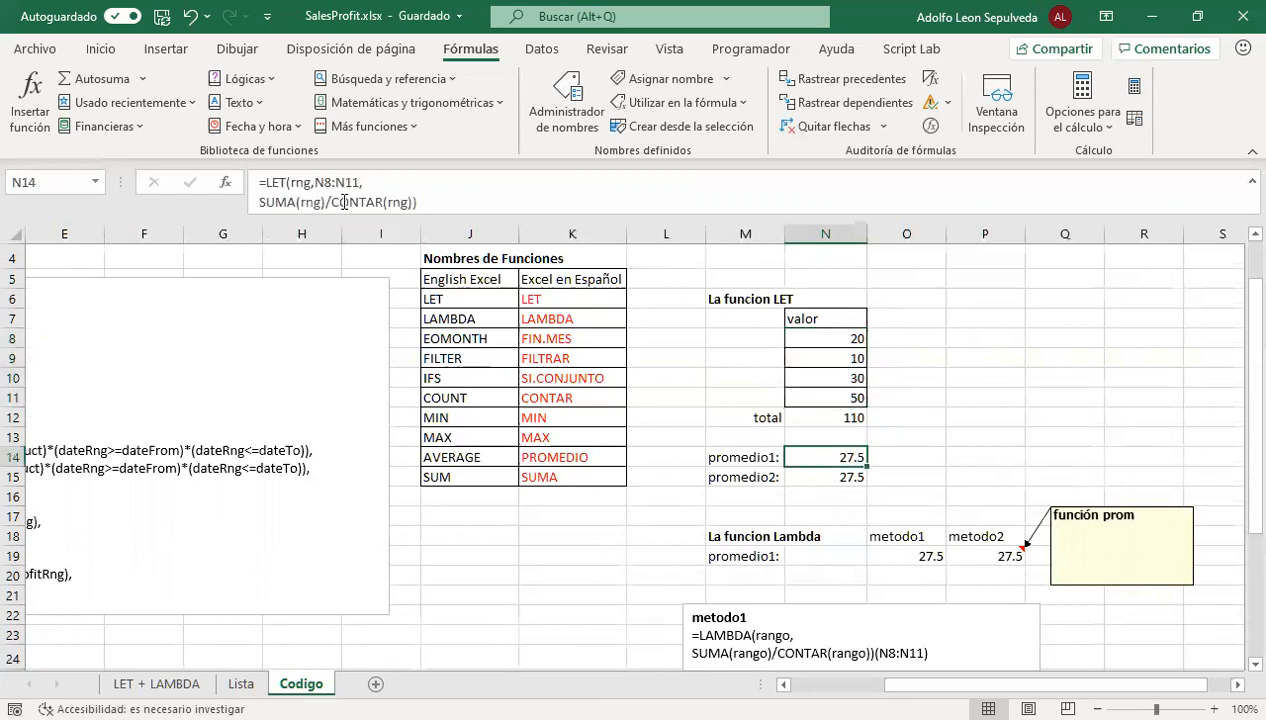
Examine the rng name and its assigned range N8:N11 within the LET formula in N14
{"action": "left_click", "coordinate": [290, 183]}
{"action": "left_click", "coordinate": [292, 183]}
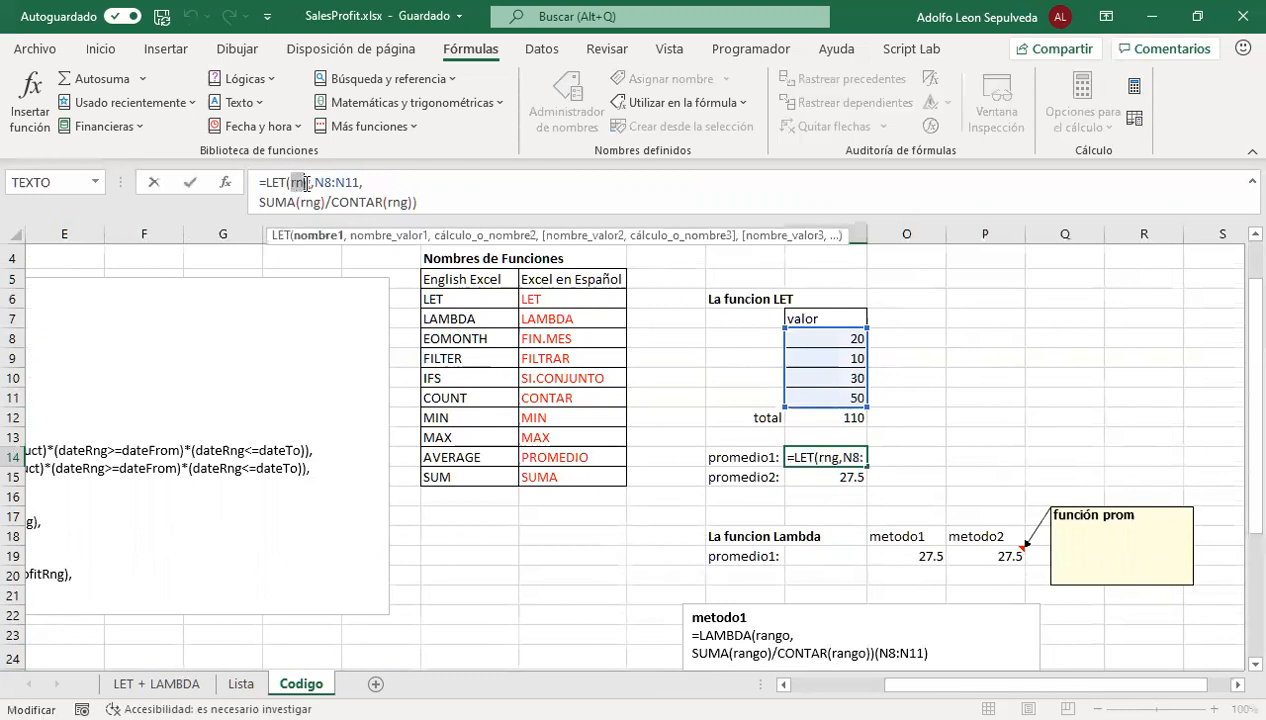
{"action": "left_click_drag", "start_coordinate": [313, 182], "coordinate": [355, 187]}
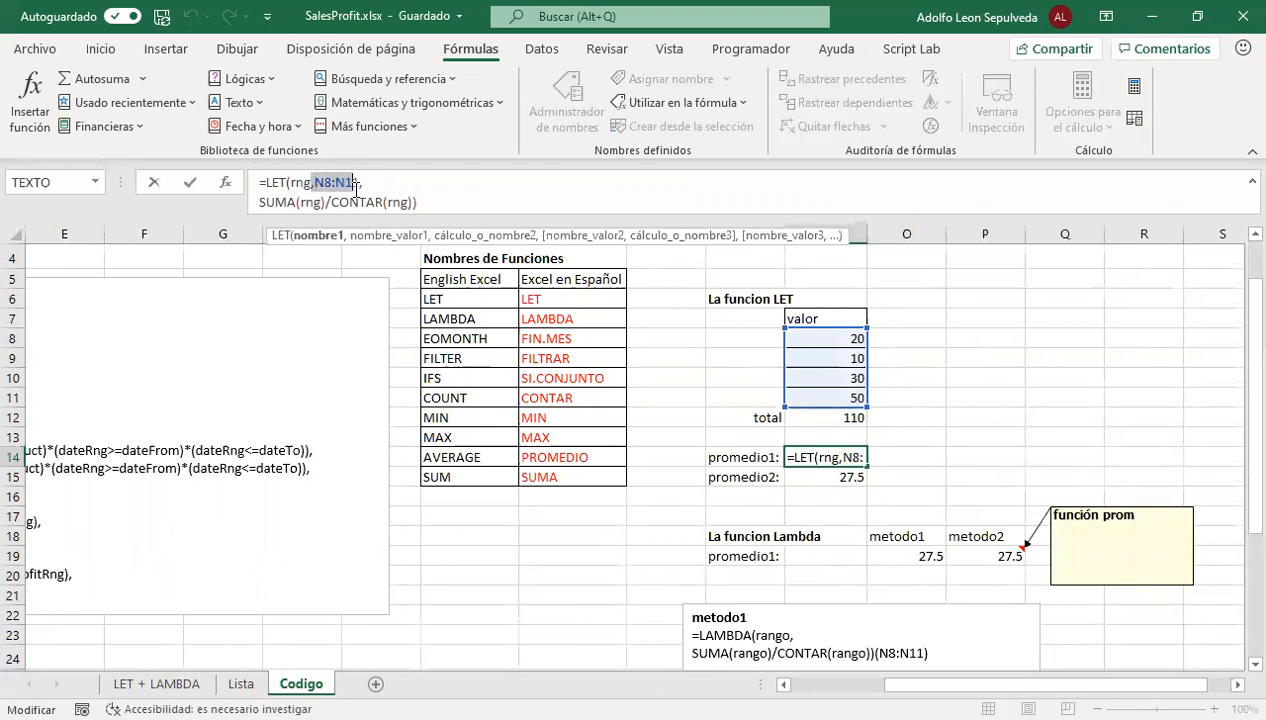
{"action": "left_click_drag", "start_coordinate": [259, 203], "coordinate": [289, 182]}
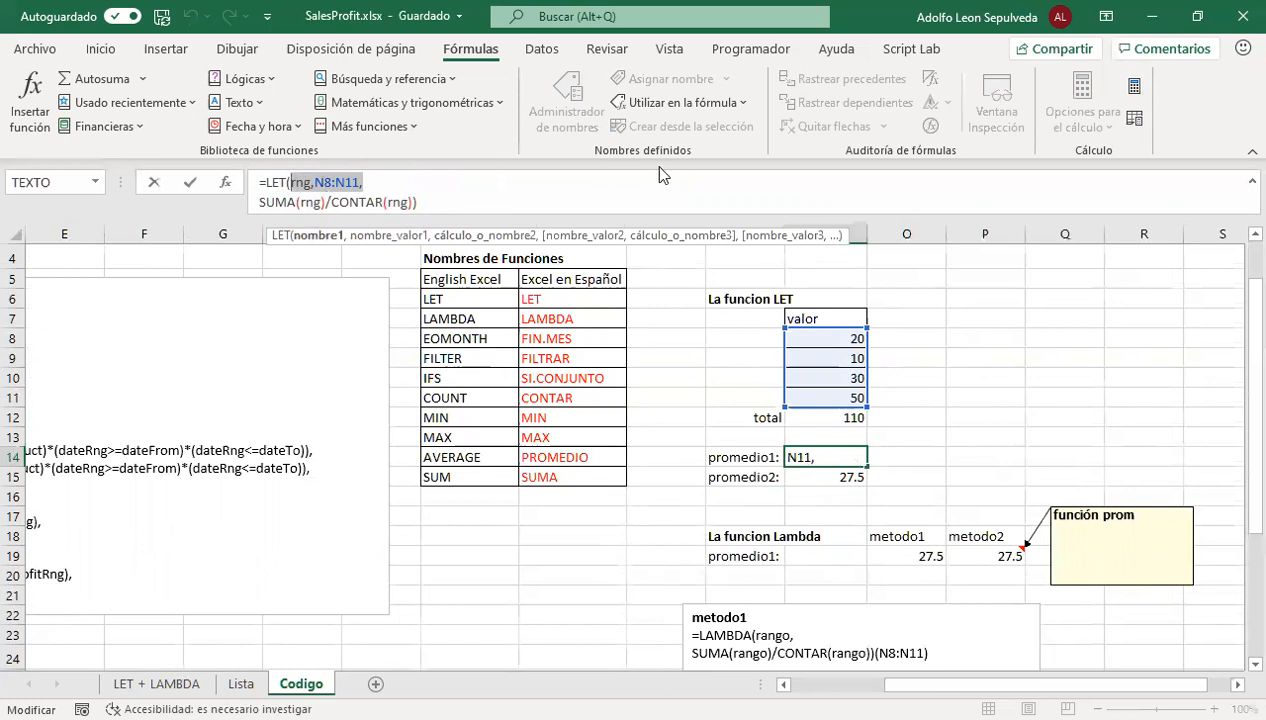
{"action": "left_click", "coordinate": [308, 182]}
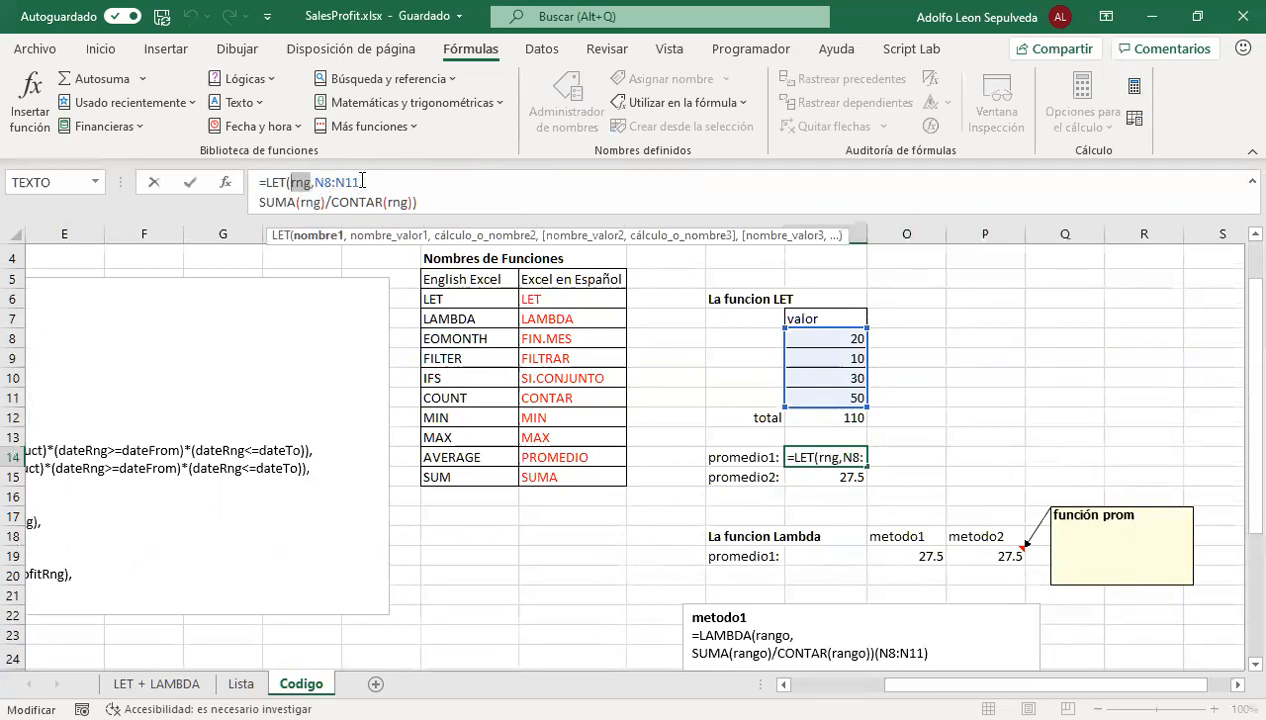
{"action": "left_click_drag", "start_coordinate": [360, 181], "coordinate": [316, 187]}
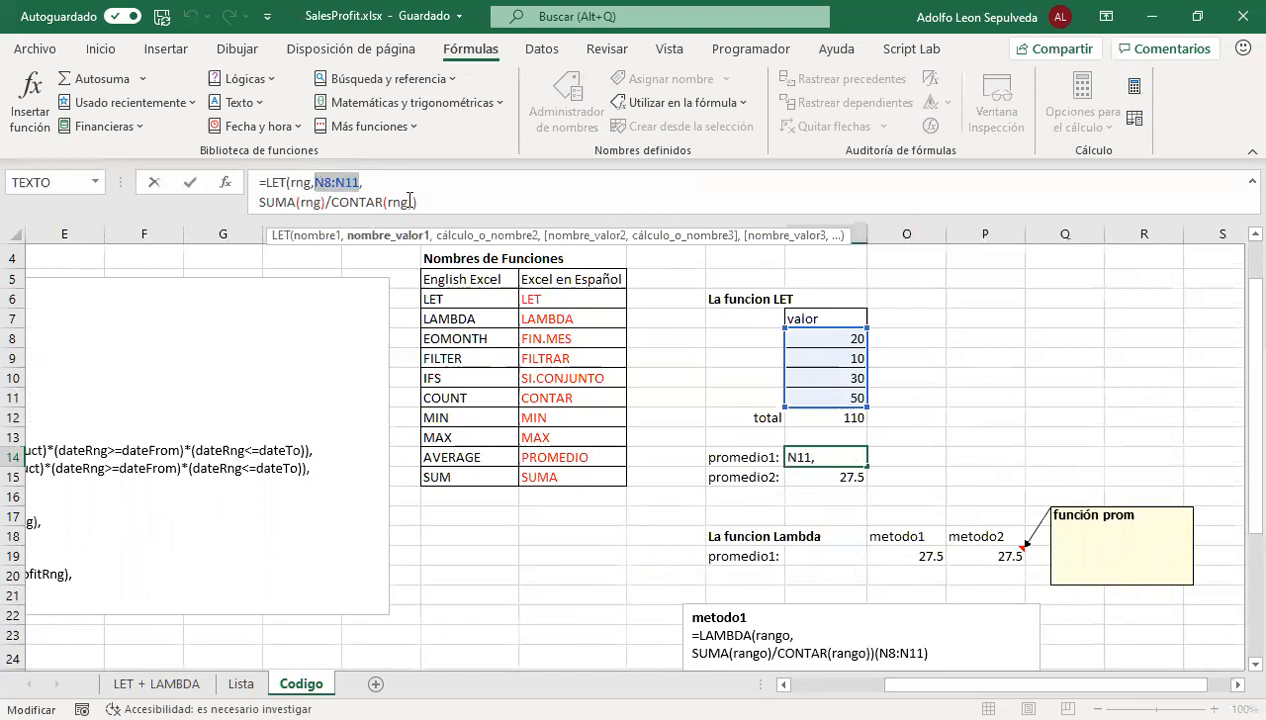
{"action": "left_click", "coordinate": [380, 181]}
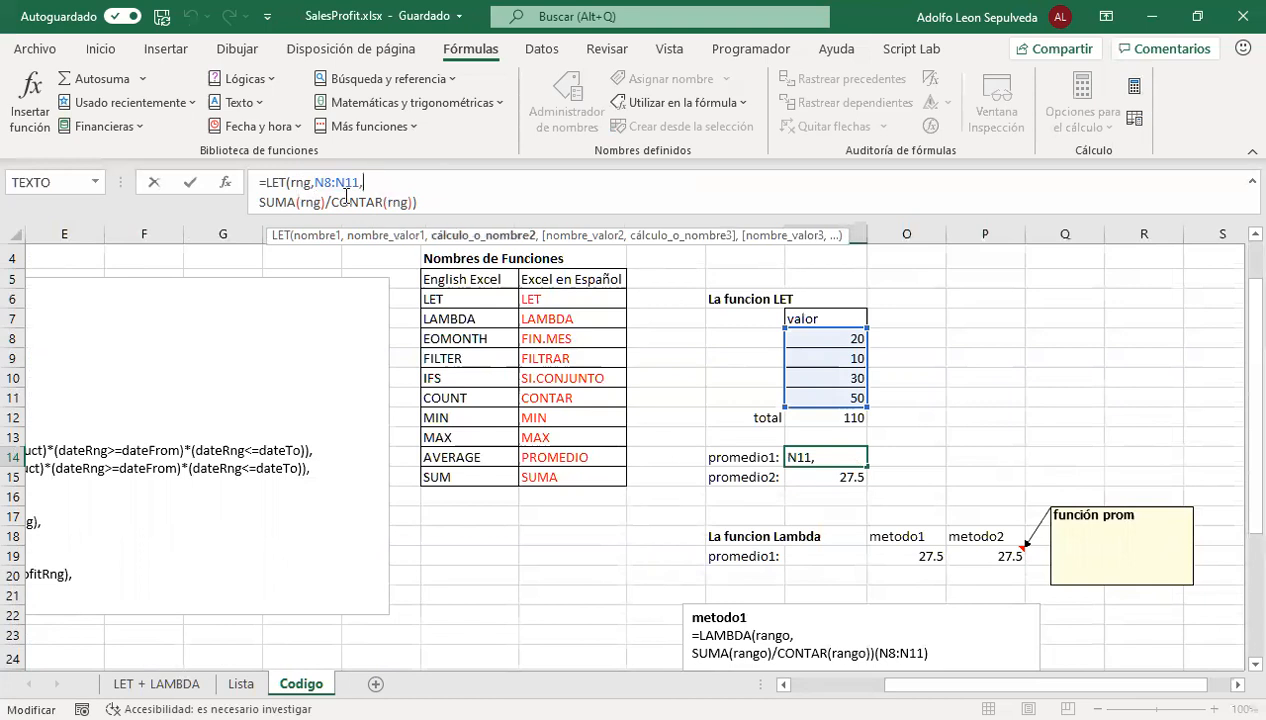
{"action": "left_click_drag", "start_coordinate": [366, 182], "coordinate": [294, 183]}
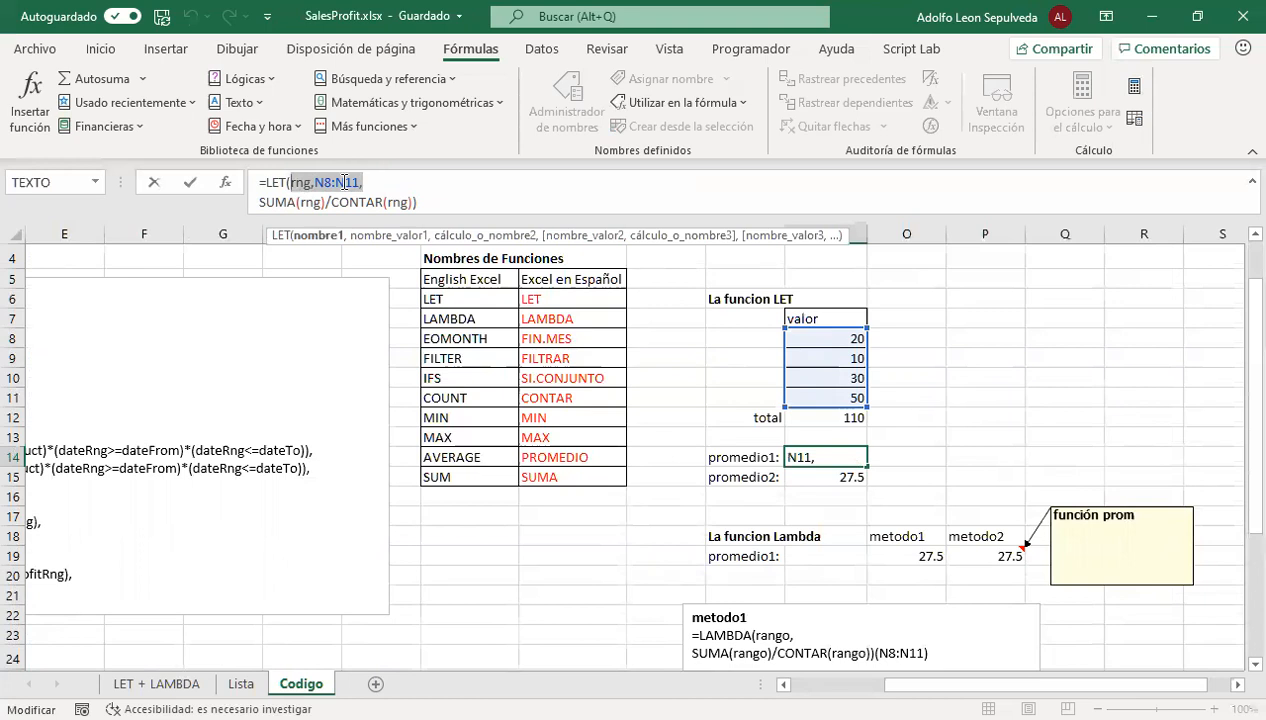
{"action": "left_click", "coordinate": [385, 182]}
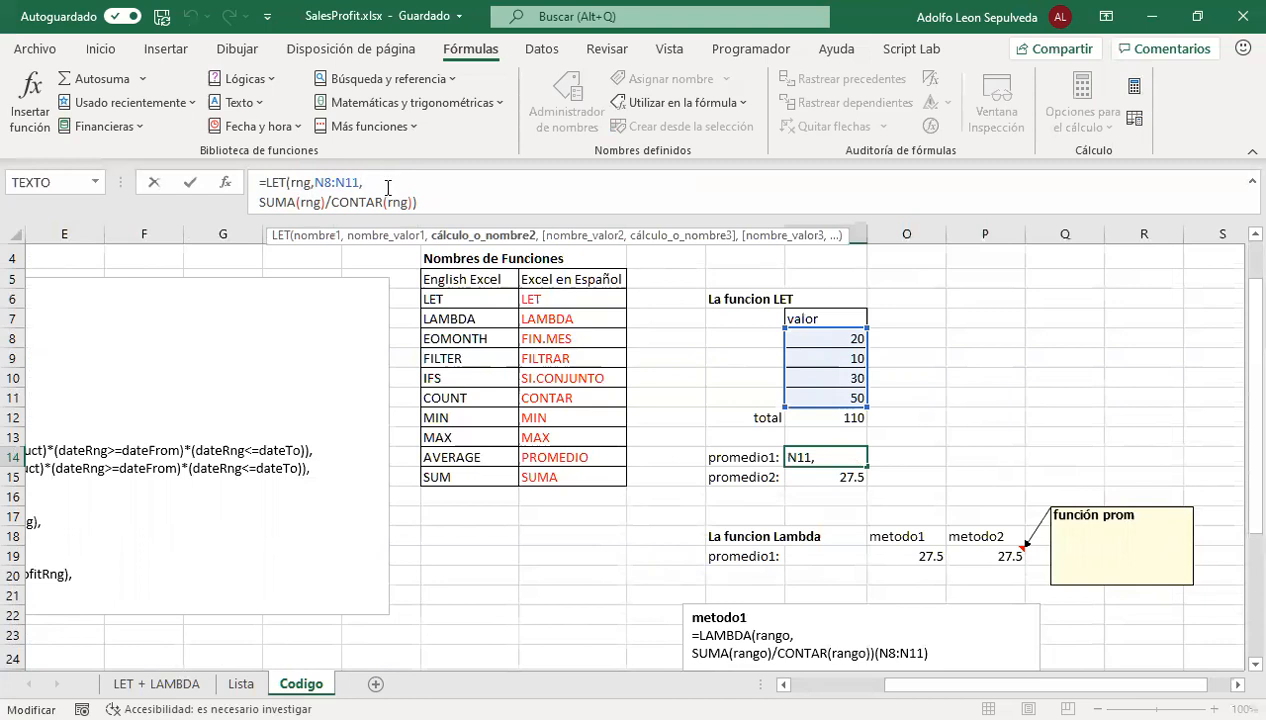
Examine the SUMA(rng)/CONTAR(rng) calculation in N14's LET formula and leave the cell without keeping any edits
{"action": "left_click_drag", "start_coordinate": [257, 200], "coordinate": [414, 204]}
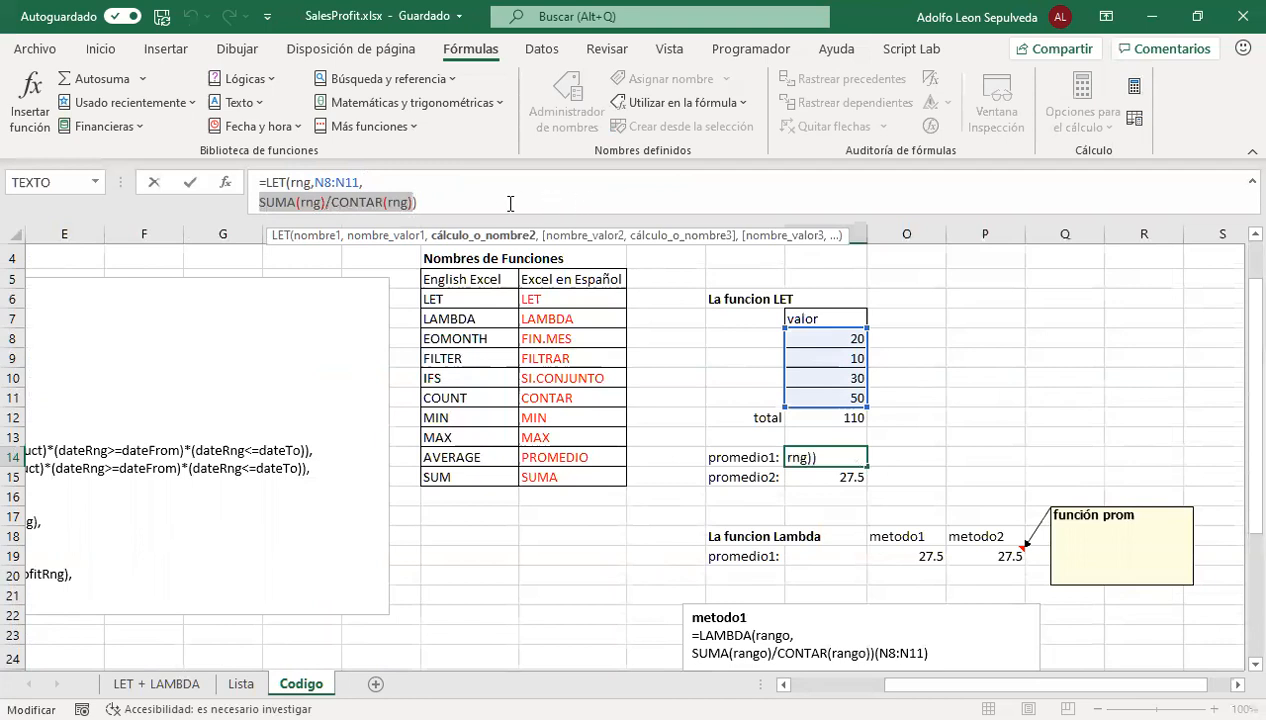
{"action": "left_click", "coordinate": [480, 200]}
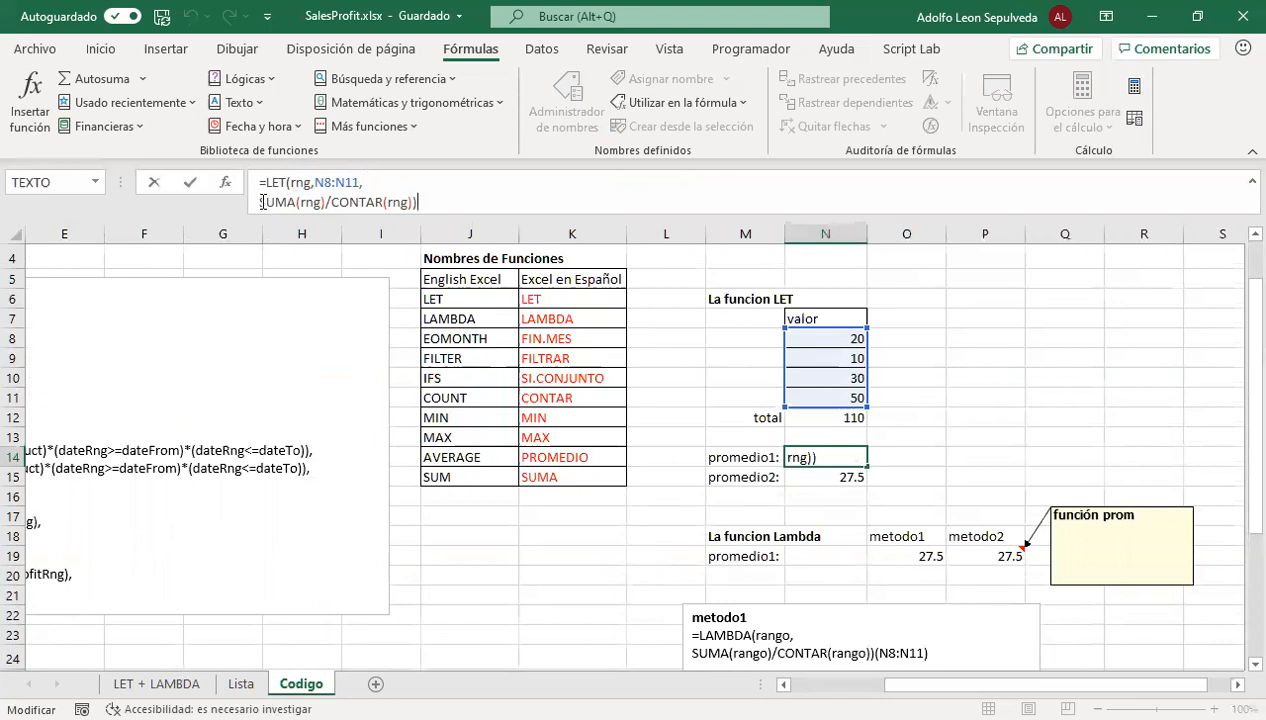
{"action": "left_click_drag", "start_coordinate": [323, 201], "coordinate": [302, 203]}
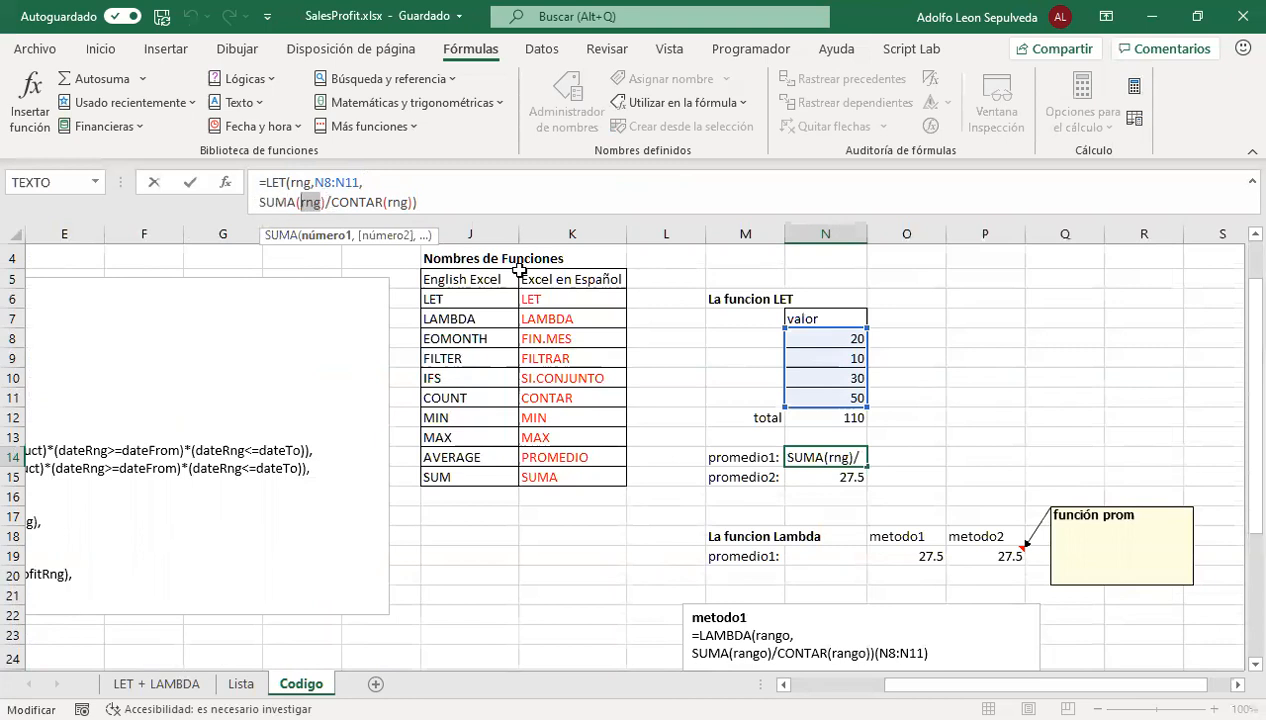
{"action": "left_click", "coordinate": [830, 415]}
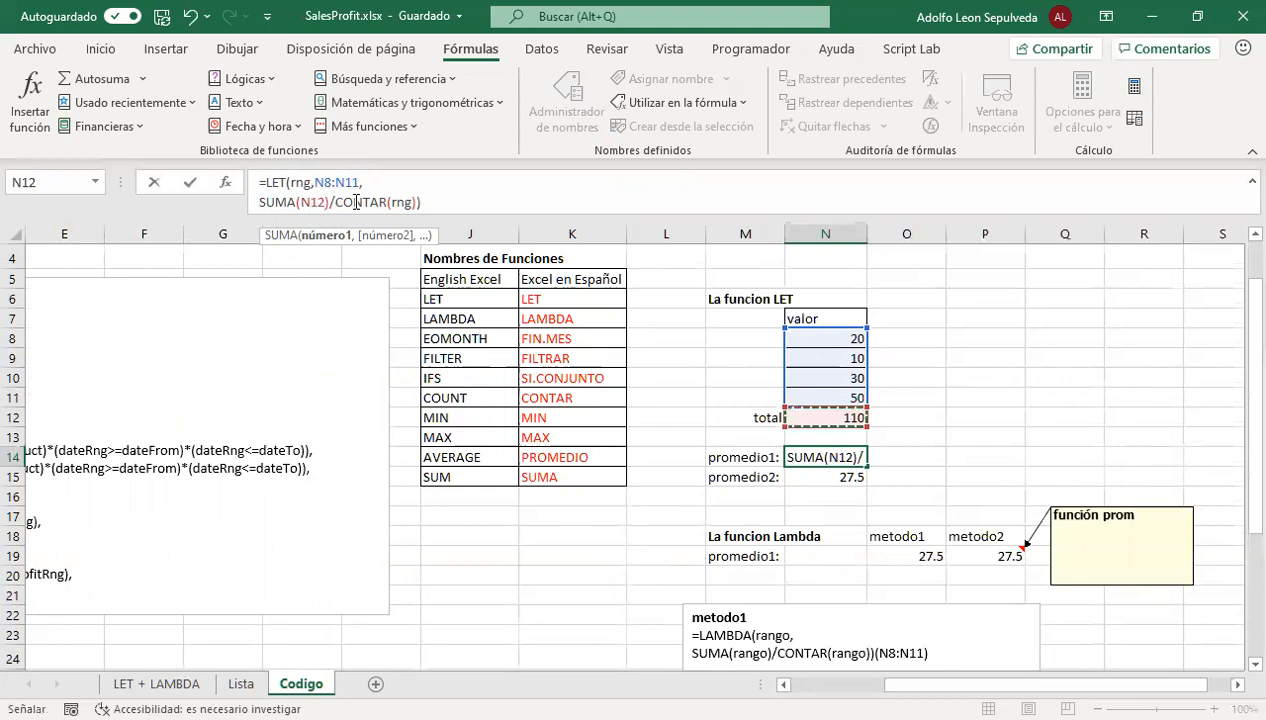
{"action": "left_click_drag", "start_coordinate": [335, 202], "coordinate": [390, 198]}
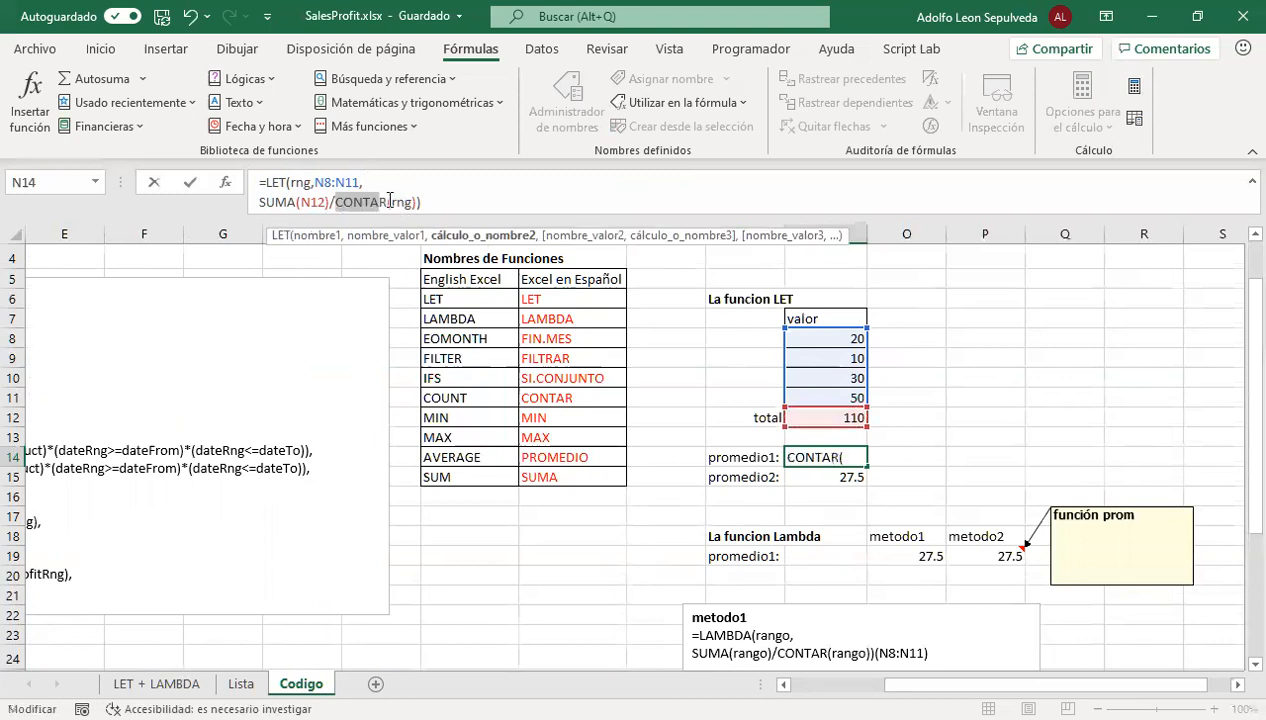
{"action": "left_click", "coordinate": [838, 376]}
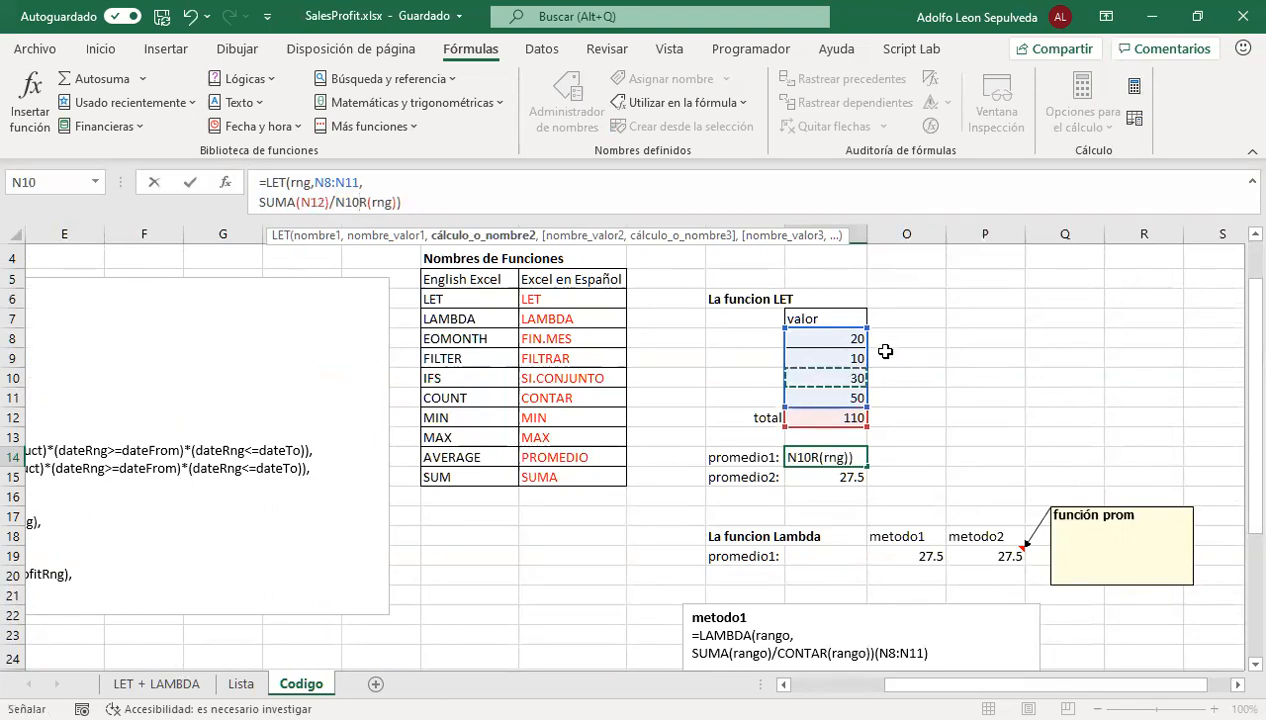
{"action": "key", "text": "Escape"}
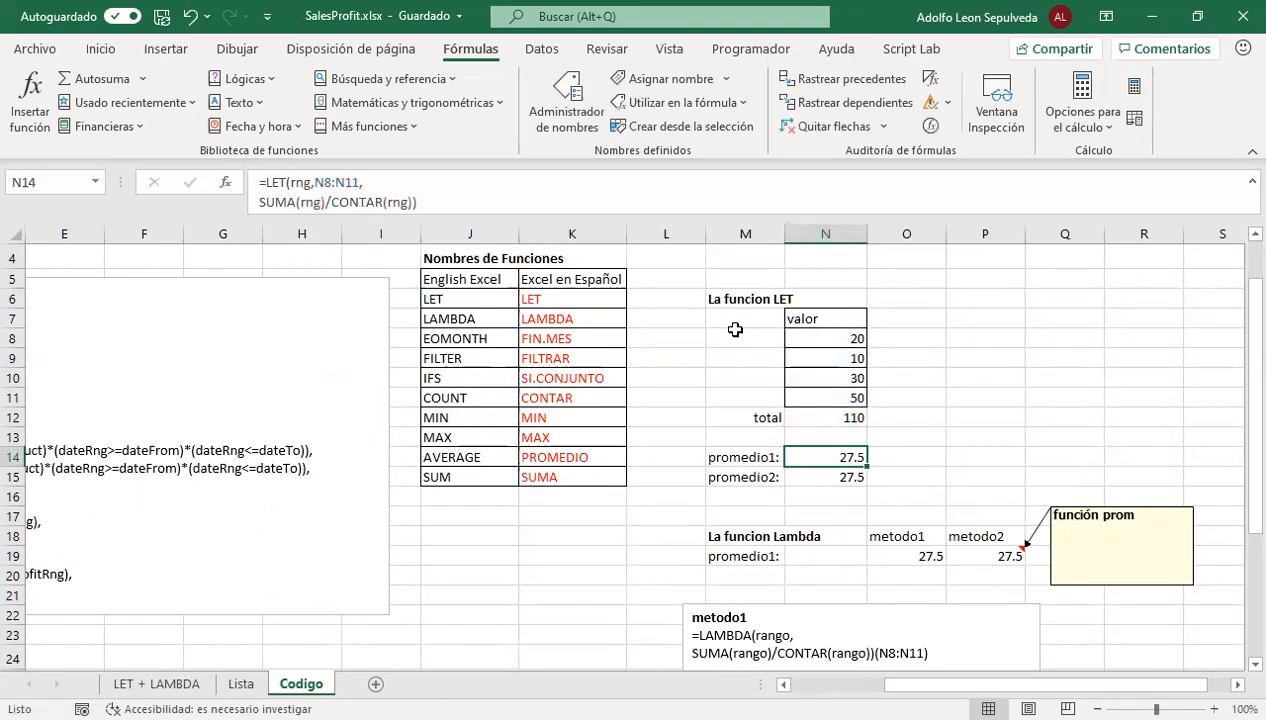
Review the source values in N8:N11 against the promedio1 LET formula in N14
{"action": "left_click", "coordinate": [812, 340]}
{"action": "left_click_drag", "start_coordinate": [824, 359], "coordinate": [820, 398]}
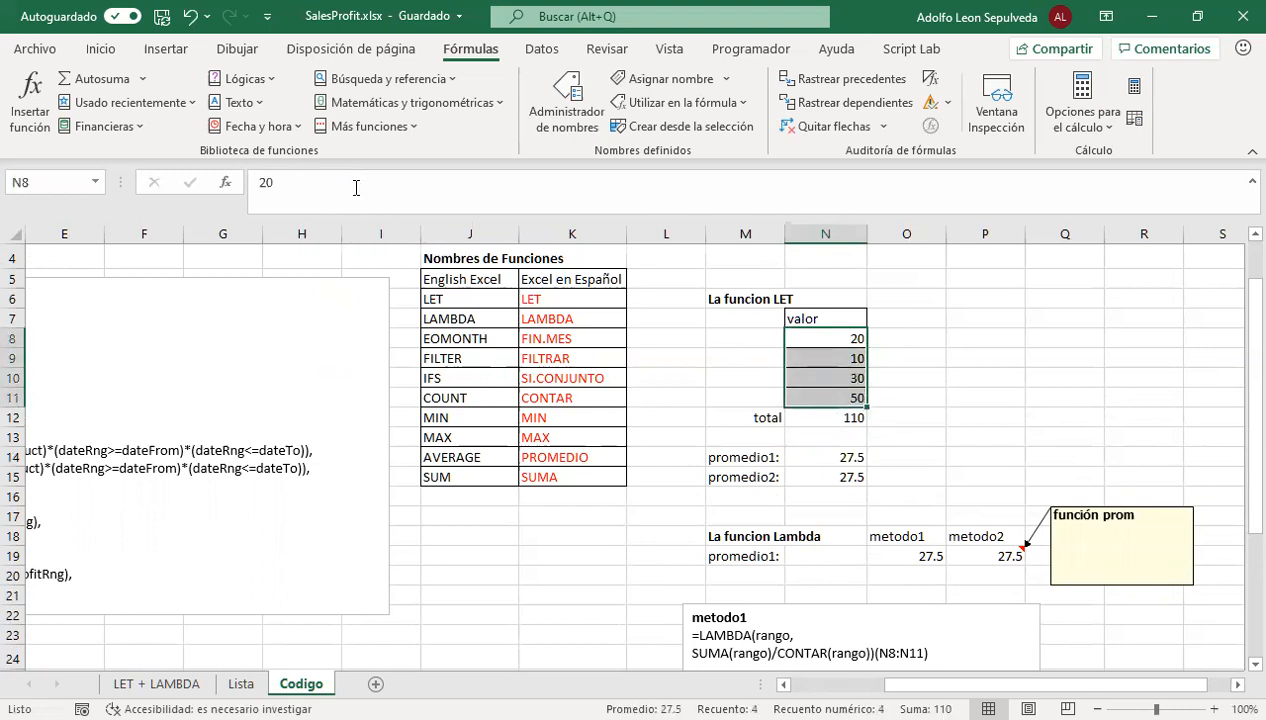
{"action": "left_click", "coordinate": [835, 457]}
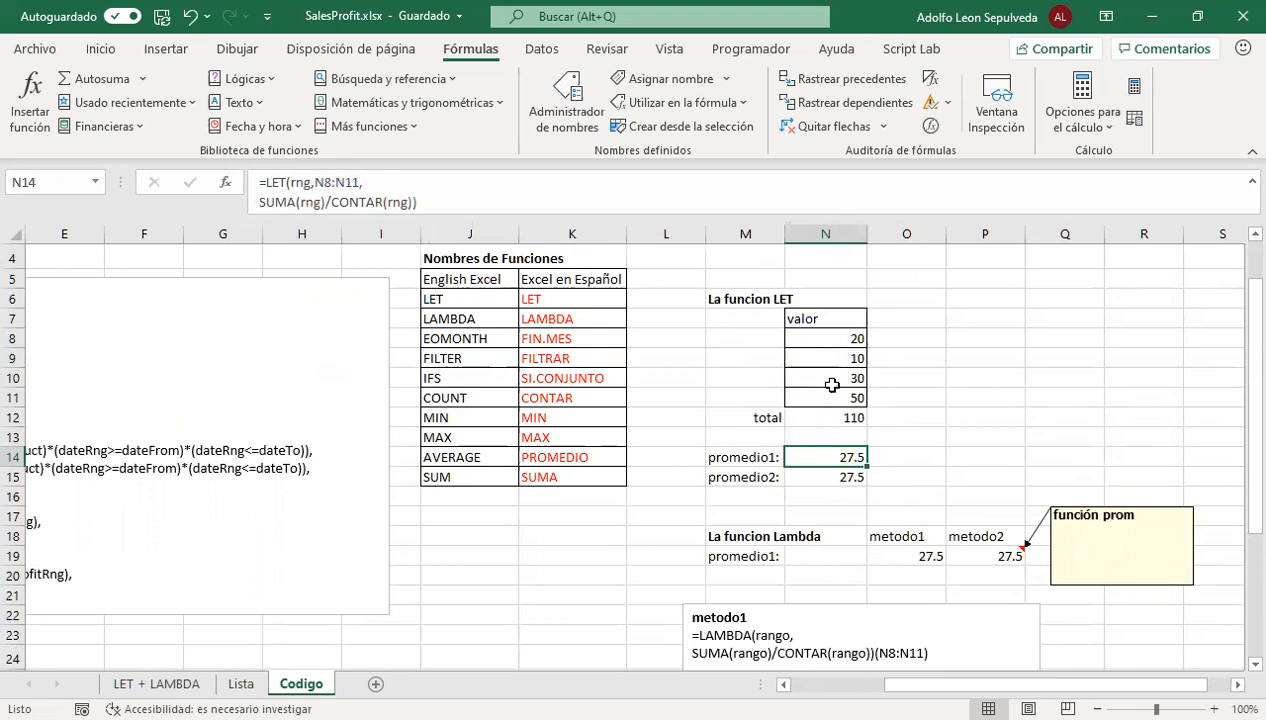
Inspect the promedio2 LET formula in N15, viewing the total and cuenta assignments and the total/cuenta calculation in full
{"action": "left_click", "coordinate": [828, 477]}
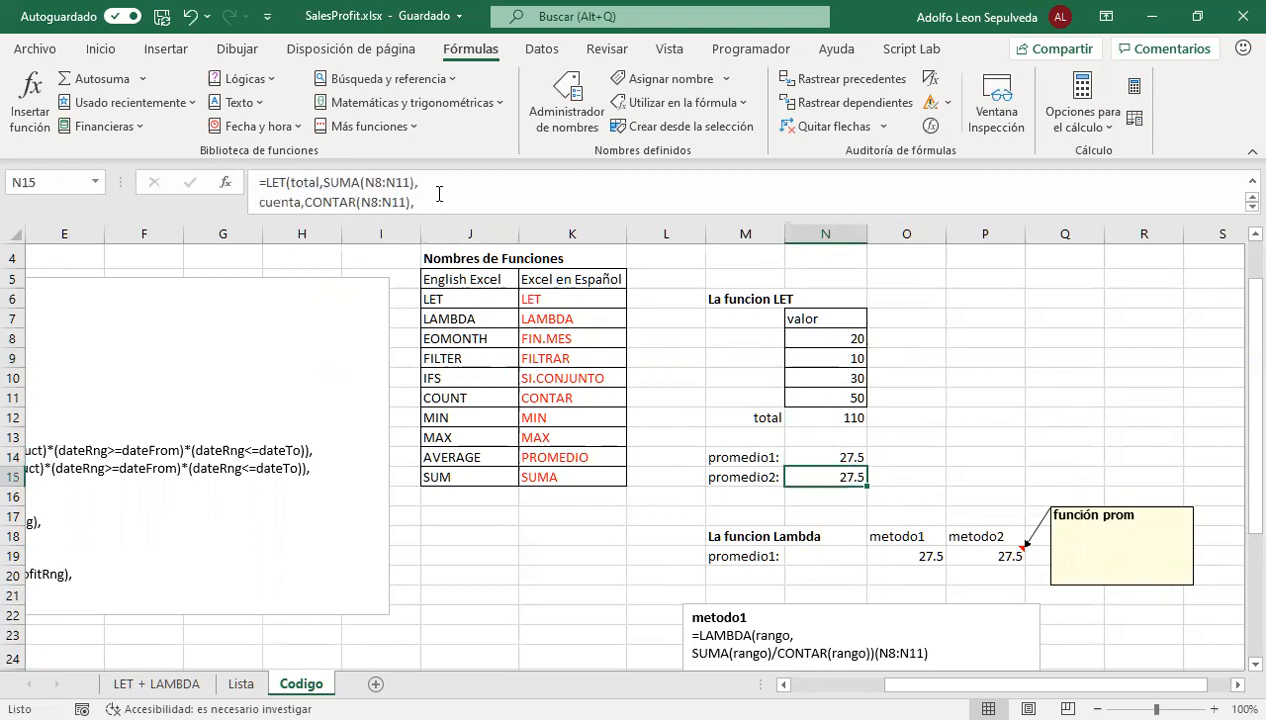
{"action": "mouse_move", "coordinate": [465, 215]}
{"action": "left_mouse_down"}
{"action": "mouse_move", "coordinate": [465, 256]}
{"action": "mouse_move", "coordinate": [465, 235]}
{"action": "left_mouse_up"}
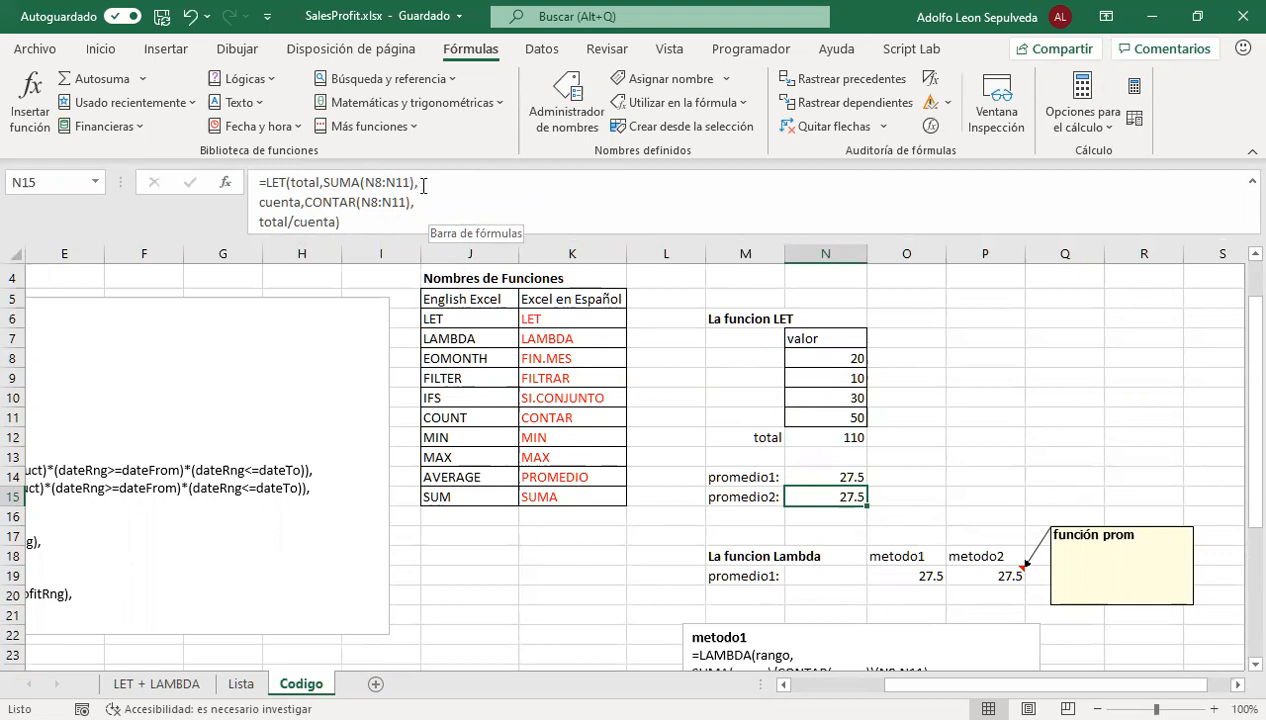
{"action": "left_click_drag", "start_coordinate": [415, 183], "coordinate": [292, 183]}
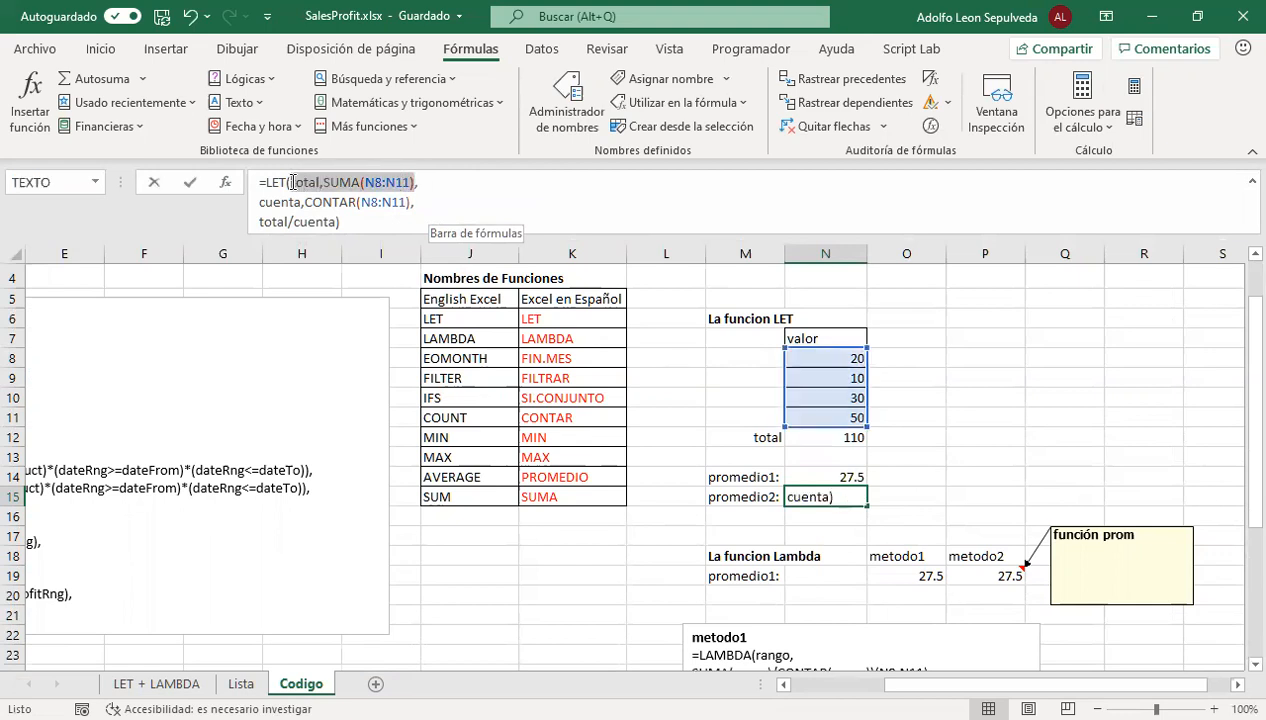
{"action": "left_click_drag", "start_coordinate": [411, 202], "coordinate": [259, 202]}
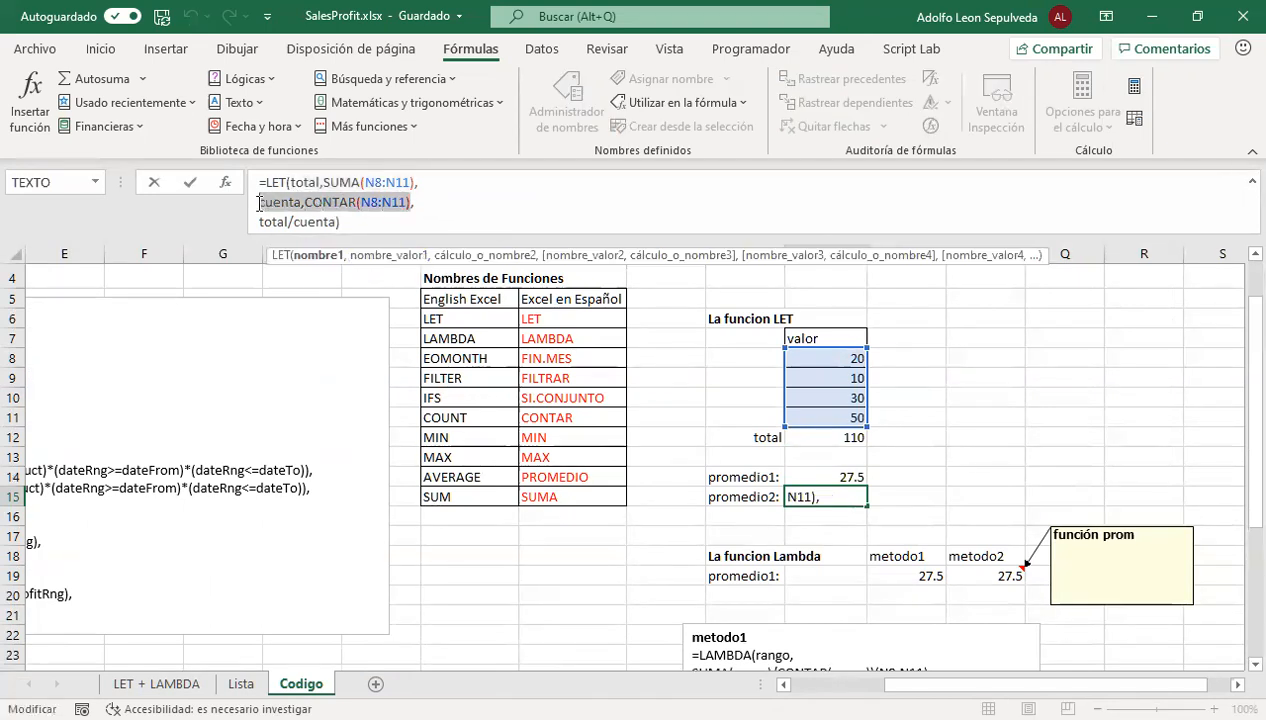
{"action": "left_click", "coordinate": [332, 222]}
{"action": "left_click_drag", "start_coordinate": [332, 222], "coordinate": [257, 224]}
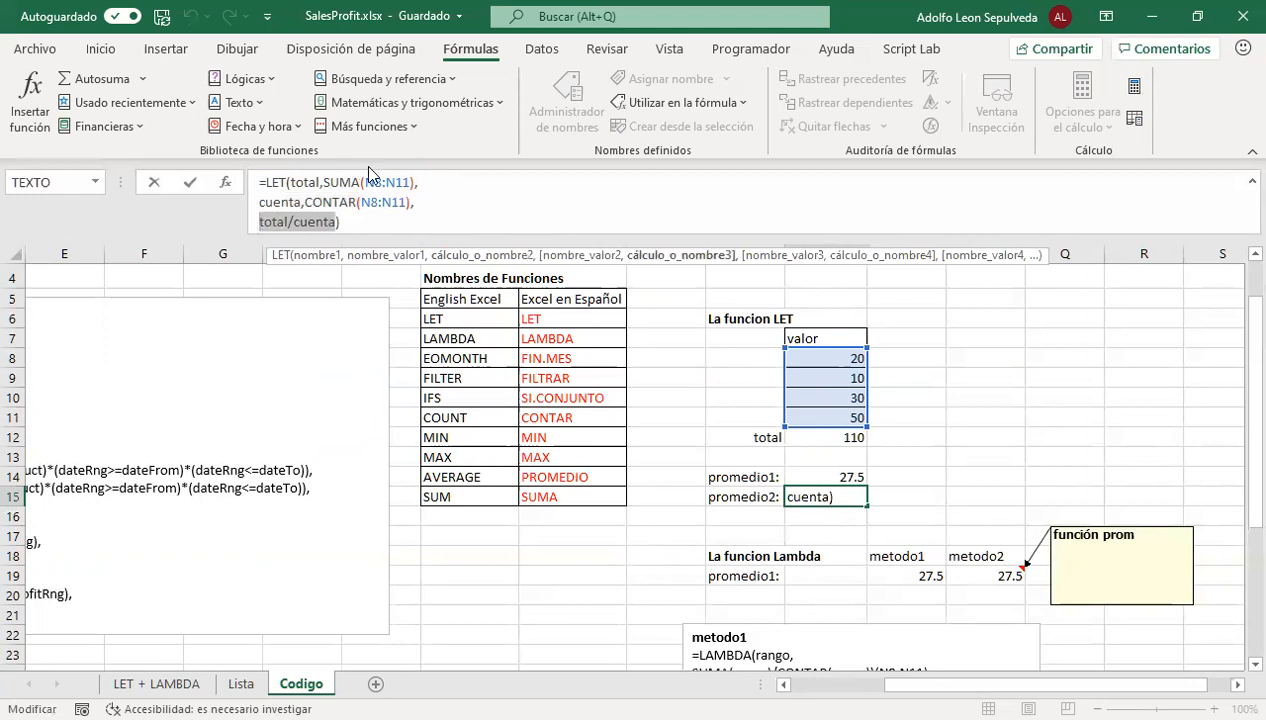
Examine how SUMA(N8:N11) and CONTAR(N8:N11) feed total/cuenta in N15, and leave the cell with its formula unaltered
{"action": "left_click", "coordinate": [318, 182]}
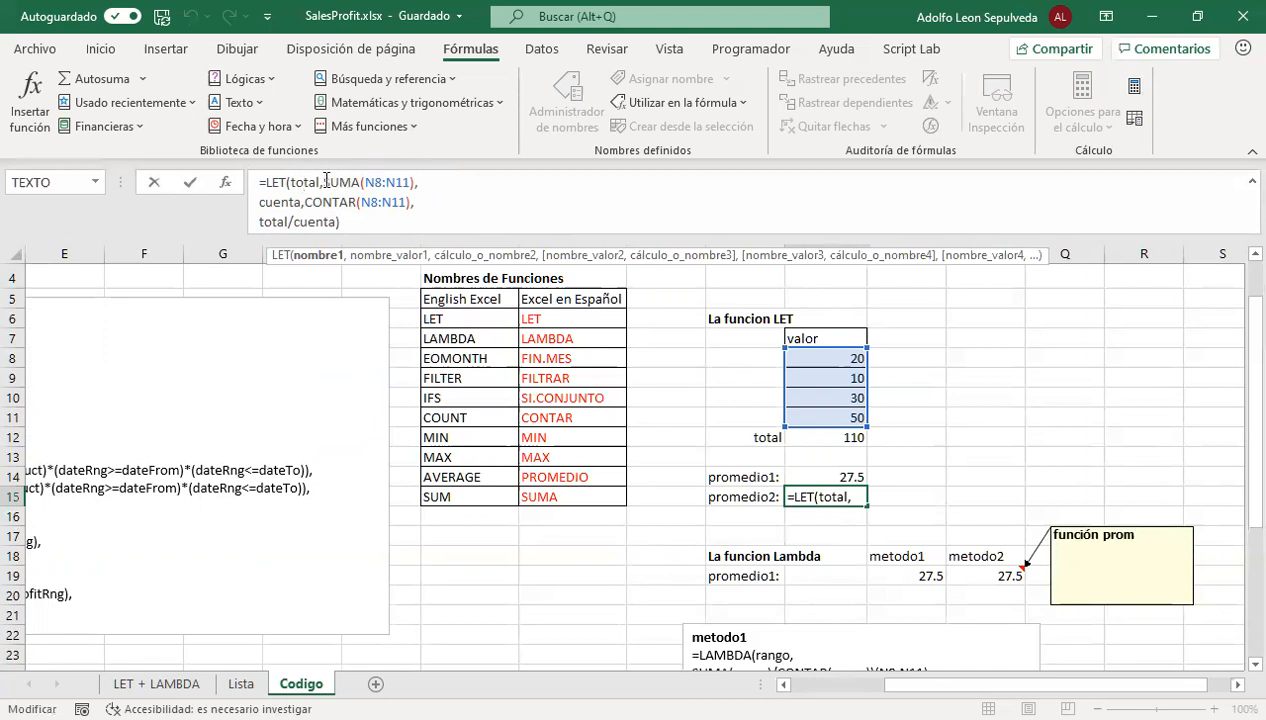
{"action": "left_click_drag", "start_coordinate": [322, 182], "coordinate": [414, 182]}
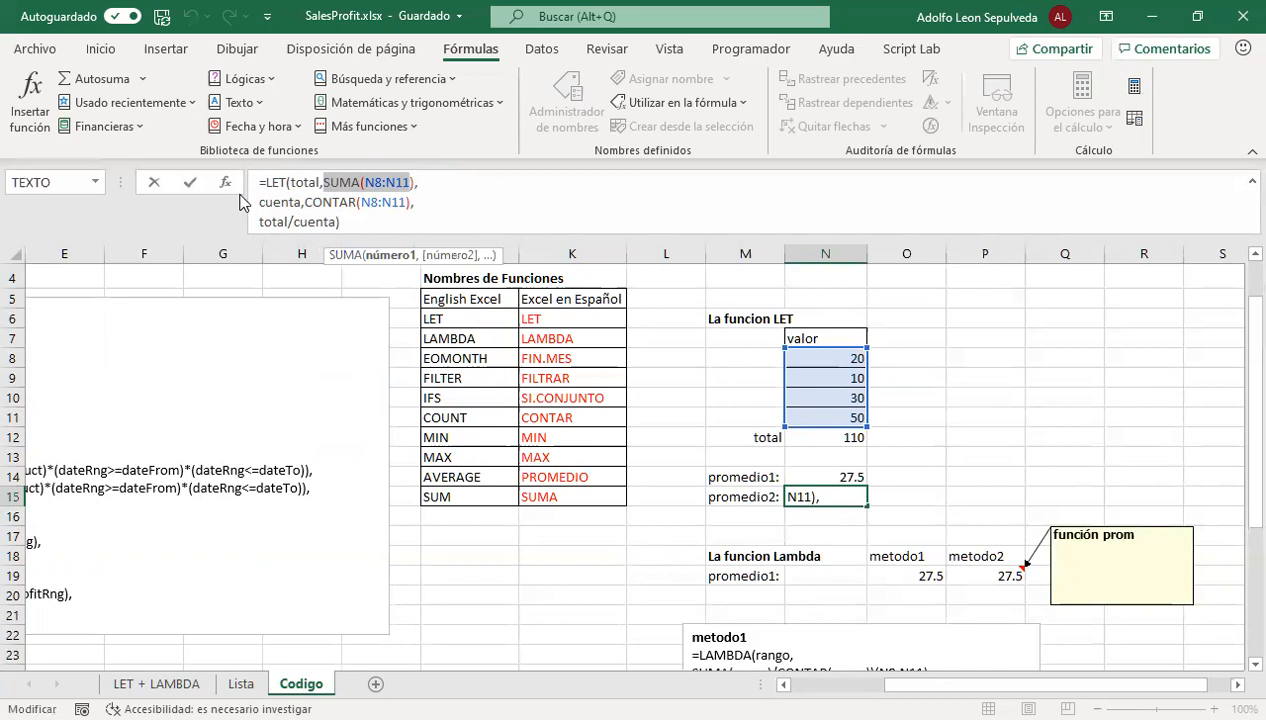
{"action": "left_click_drag", "start_coordinate": [304, 202], "coordinate": [409, 202]}
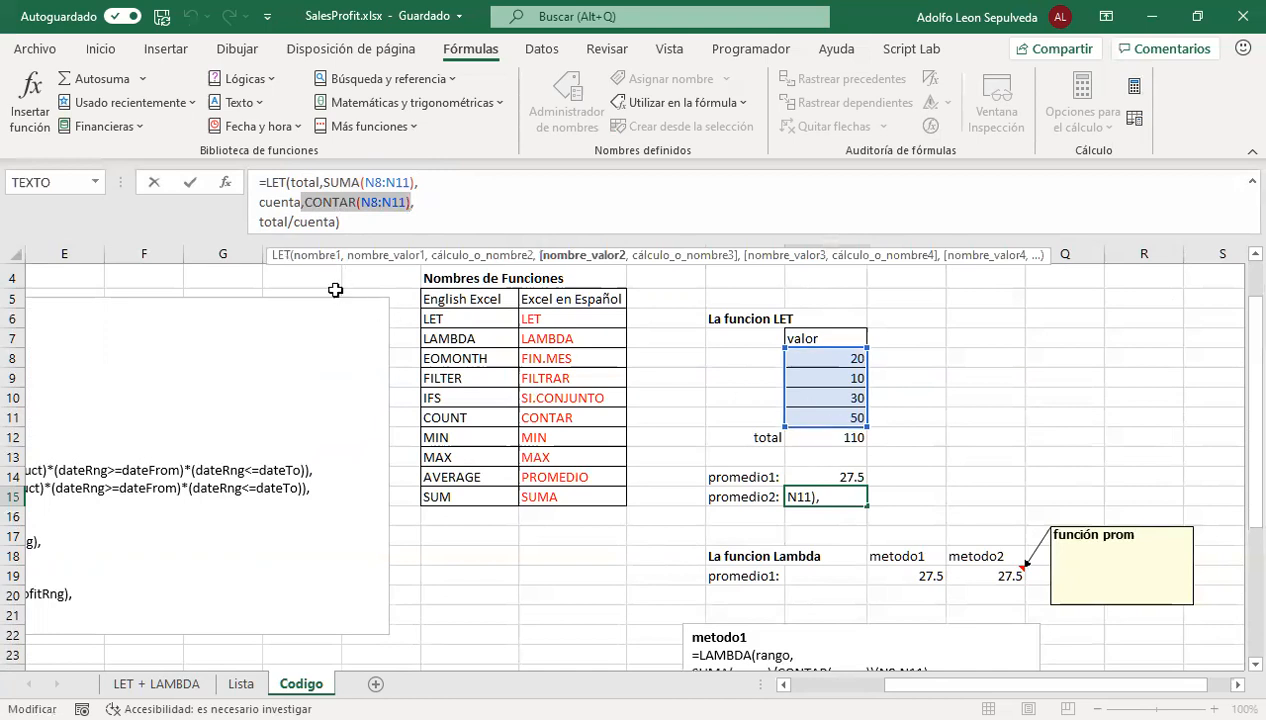
{"action": "left_click_drag", "start_coordinate": [256, 220], "coordinate": [470, 243]}
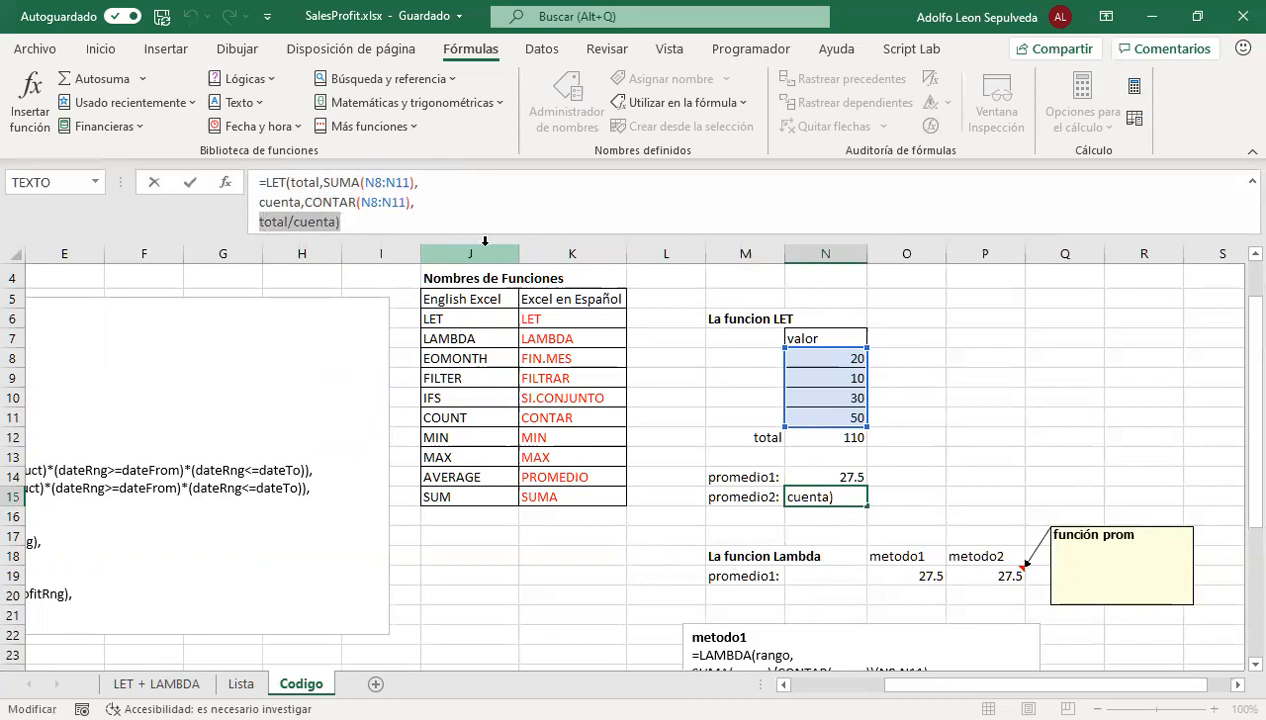
{"action": "left_click", "coordinate": [296, 188]}
{"action": "left_click", "coordinate": [274, 222]}
{"action": "left_click", "coordinate": [325, 221]}
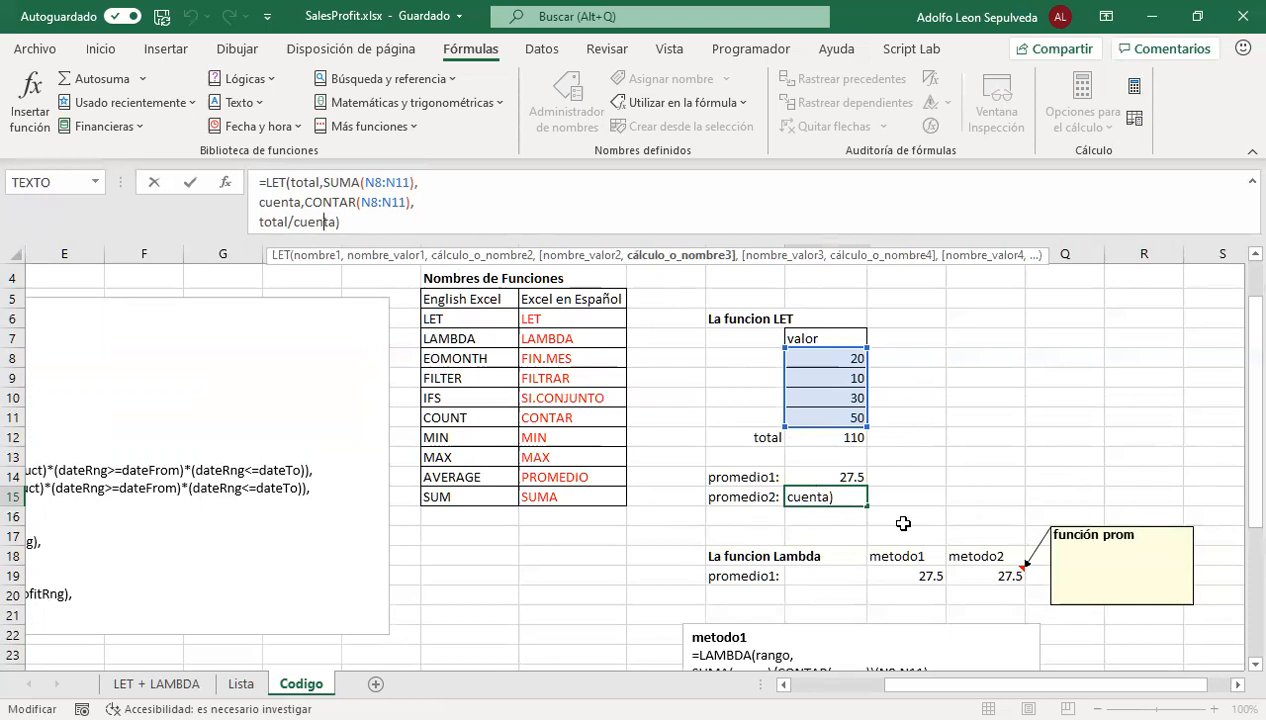
{"action": "key", "text": "ctrl+Return"}
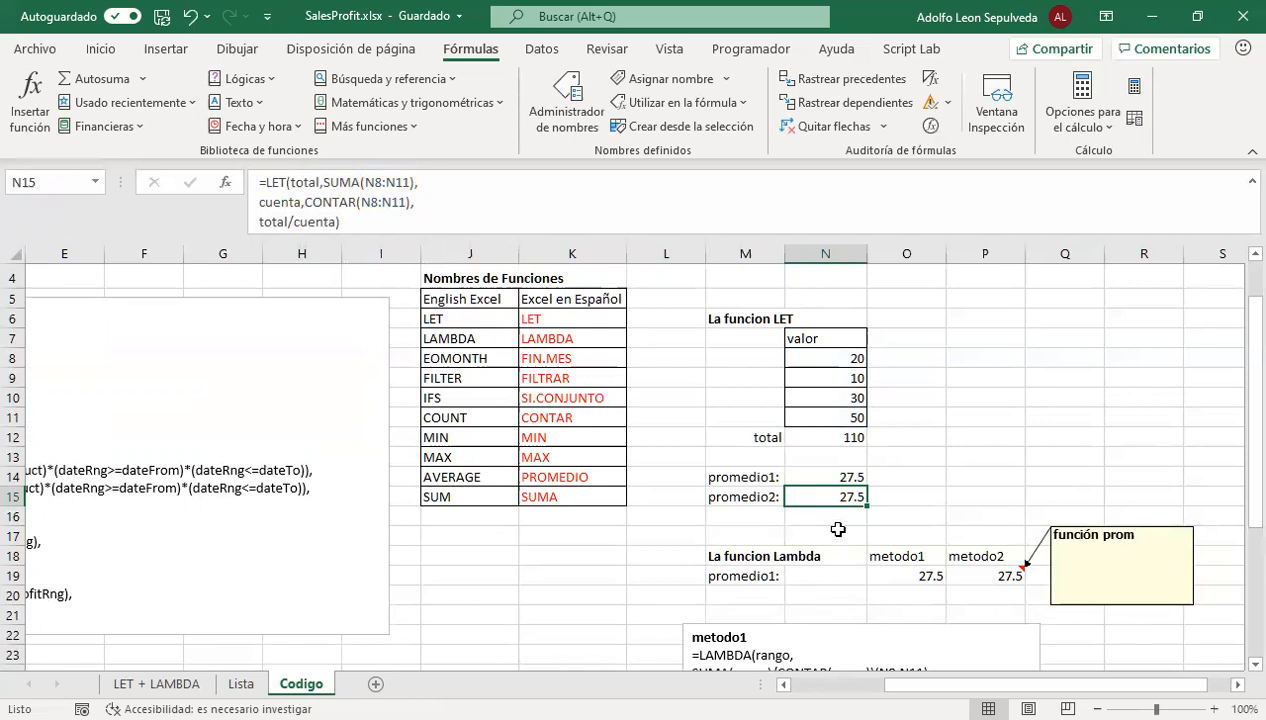
View the metodo1 LAMBDA formula in O19 and review the definitions from choice to profitRng in the Funcion LET text box
{"action": "scroll", "coordinate": [830, 528], "scroll_direction": "down", "scroll_amount": 2}
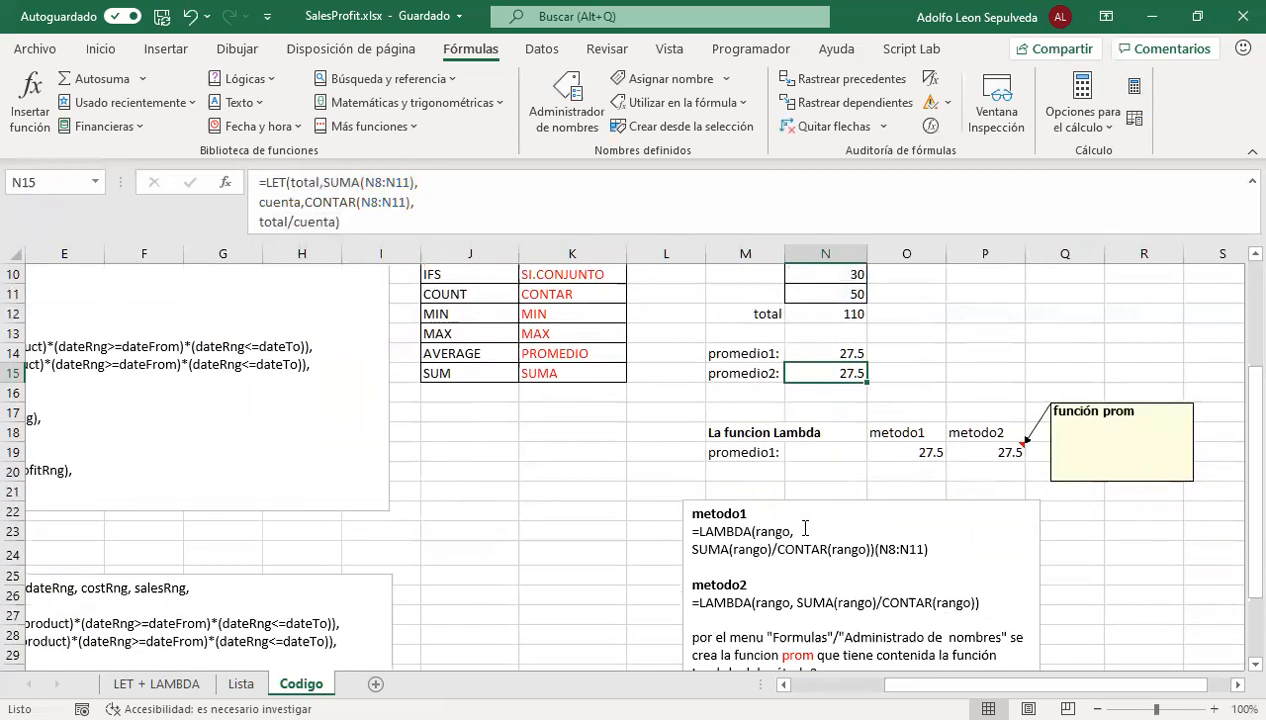
{"action": "left_click", "coordinate": [890, 450]}
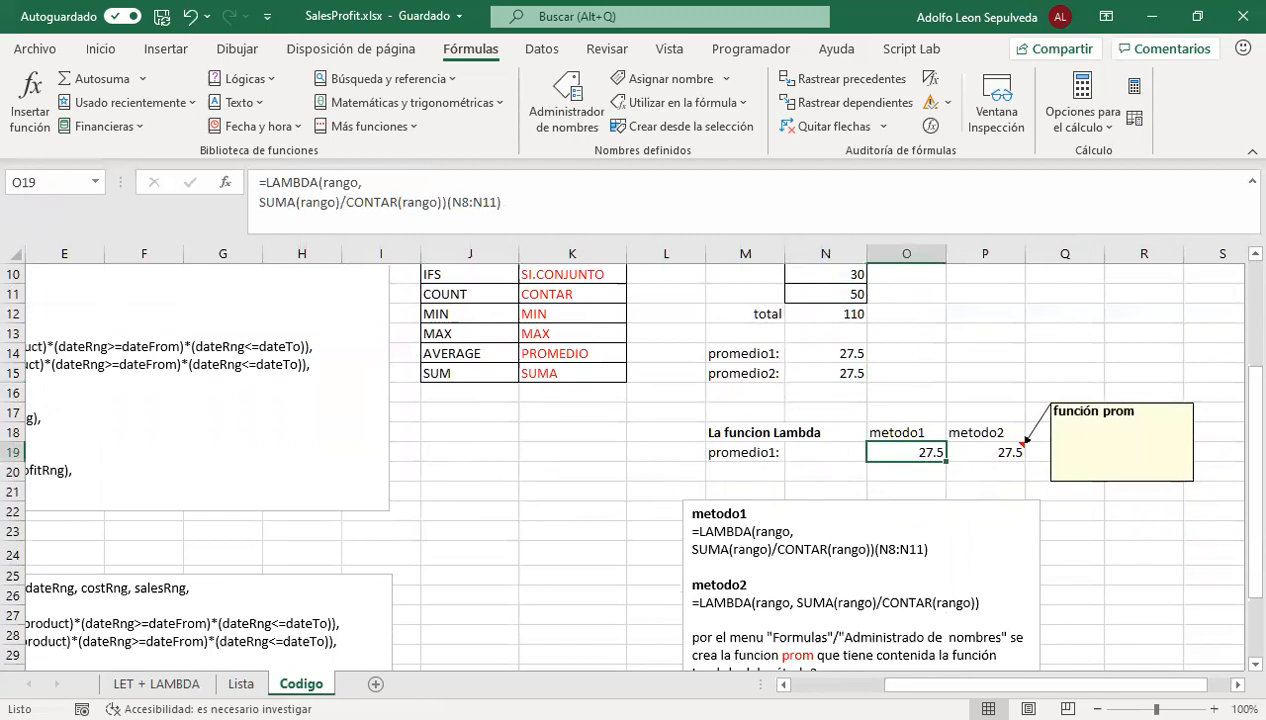
{"action": "left_click_drag", "start_coordinate": [1140, 684], "coordinate": [1045, 684]}
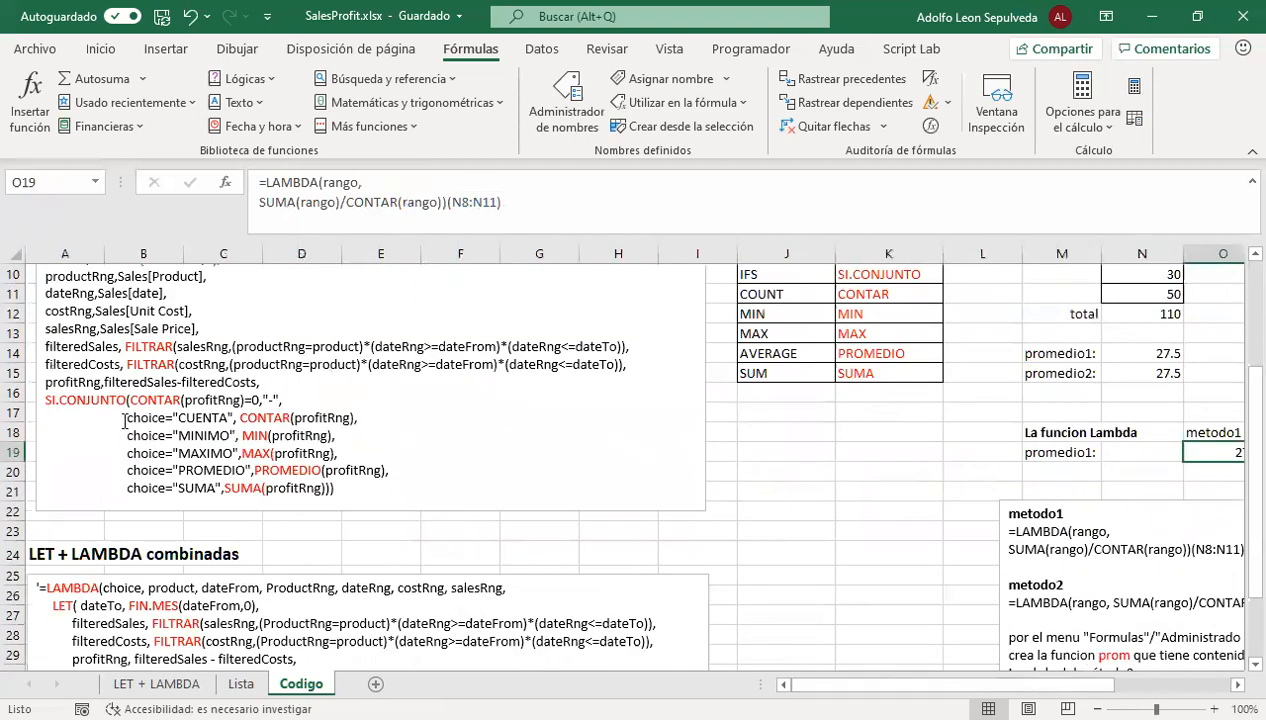
{"action": "scroll", "coordinate": [124, 420], "scroll_direction": "up", "scroll_amount": 2}
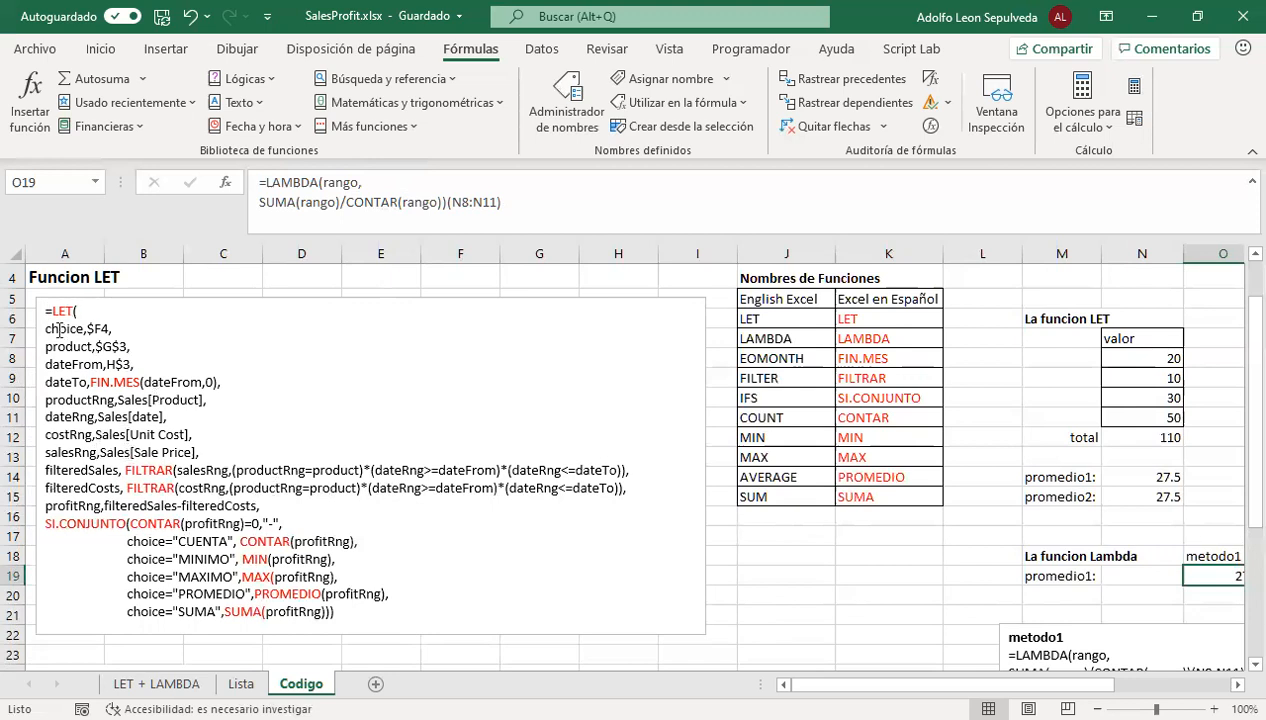
{"action": "left_click_drag", "start_coordinate": [44, 325], "coordinate": [266, 507]}
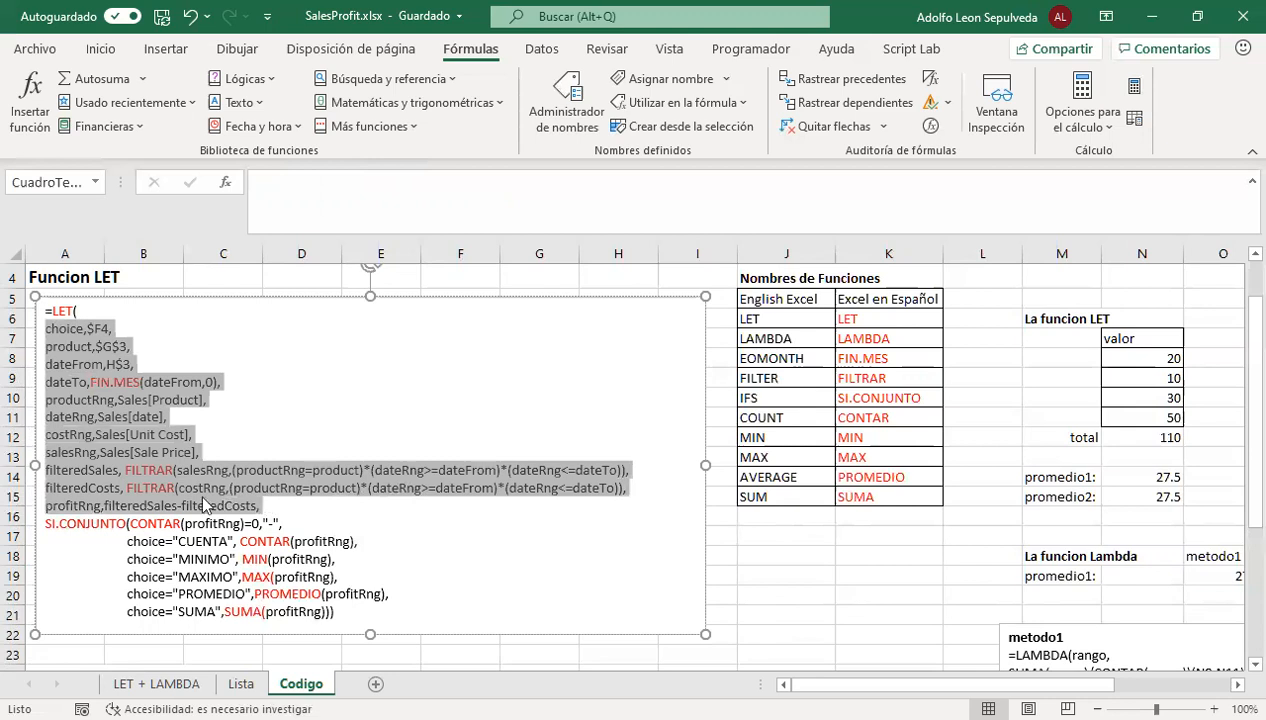
{"action": "left_click", "coordinate": [132, 507]}
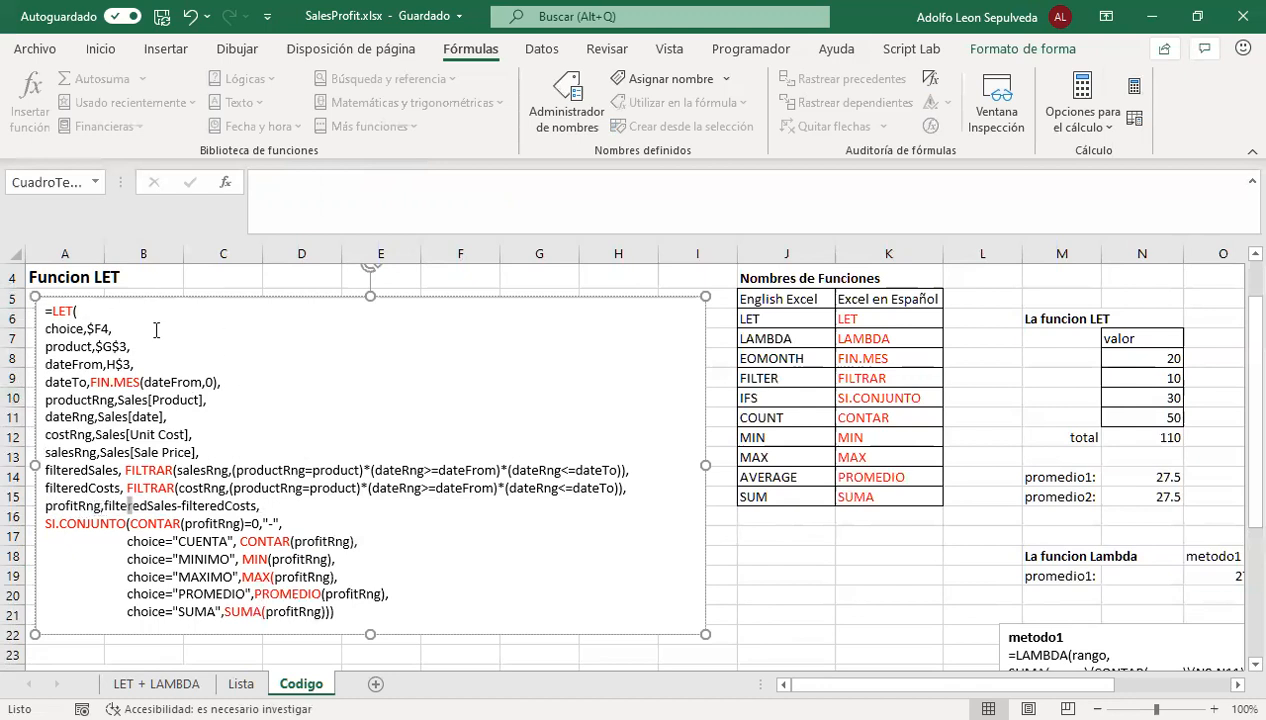
Examine the choice,$F4 assignment in the Funcion LET text and trace it to cell F4 on the LET + LAMBDA sheet
{"action": "left_click_drag", "start_coordinate": [84, 328], "coordinate": [45, 328]}
{"action": "left_click", "coordinate": [110, 328]}
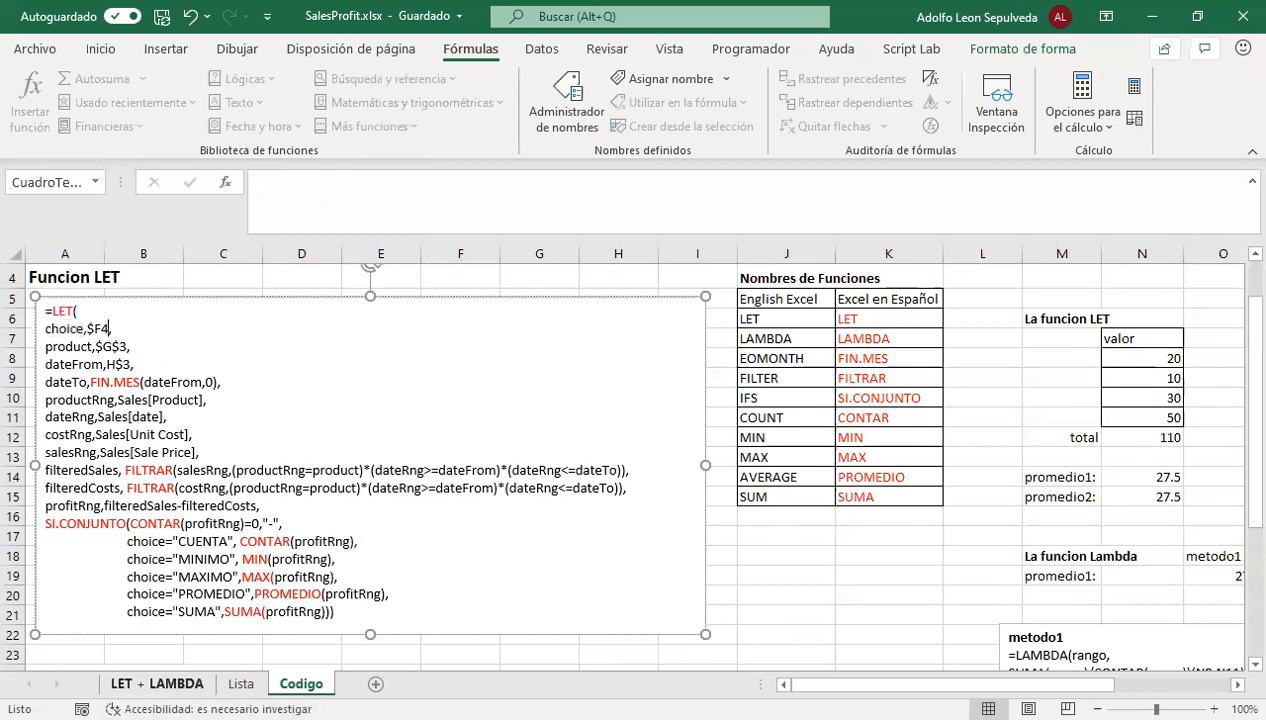
{"action": "left_click", "coordinate": [156, 683]}
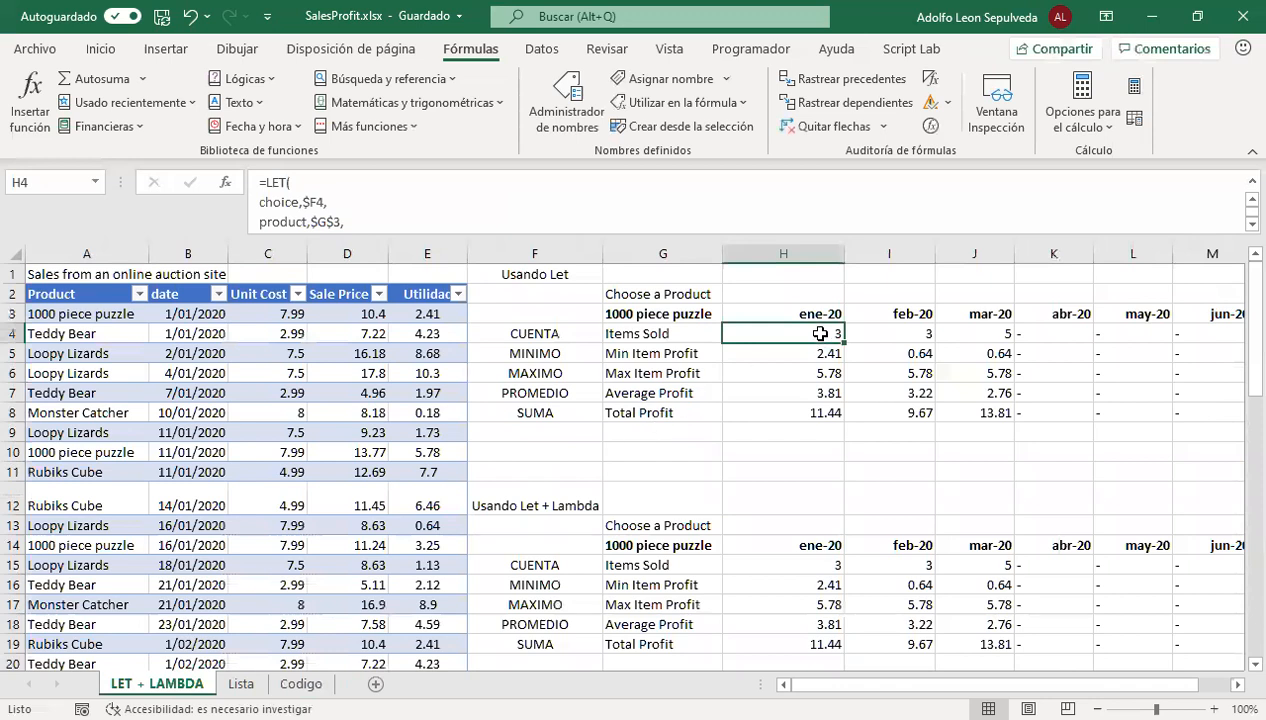
{"action": "left_click", "coordinate": [528, 333]}
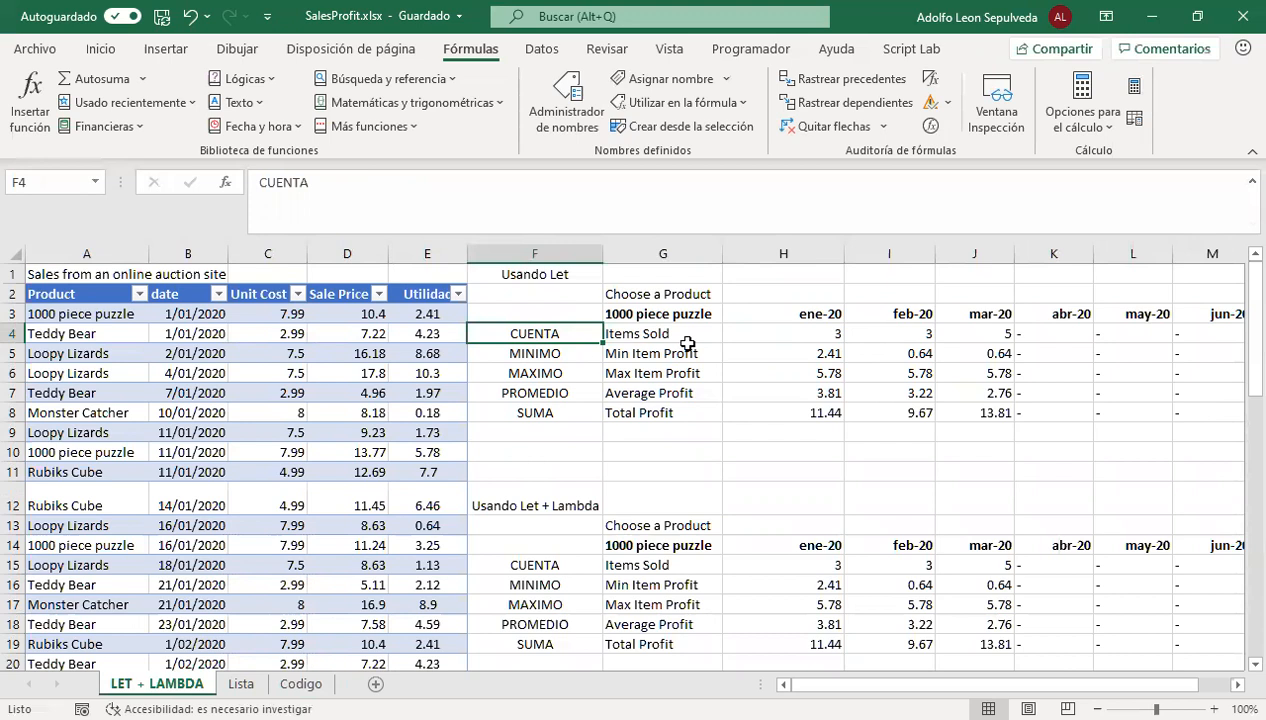
Examine the product,$G$3 assignment in the Codigo text and trace it to the product selector in G3 on LET + LAMBDA
{"action": "left_click", "coordinate": [299, 684]}
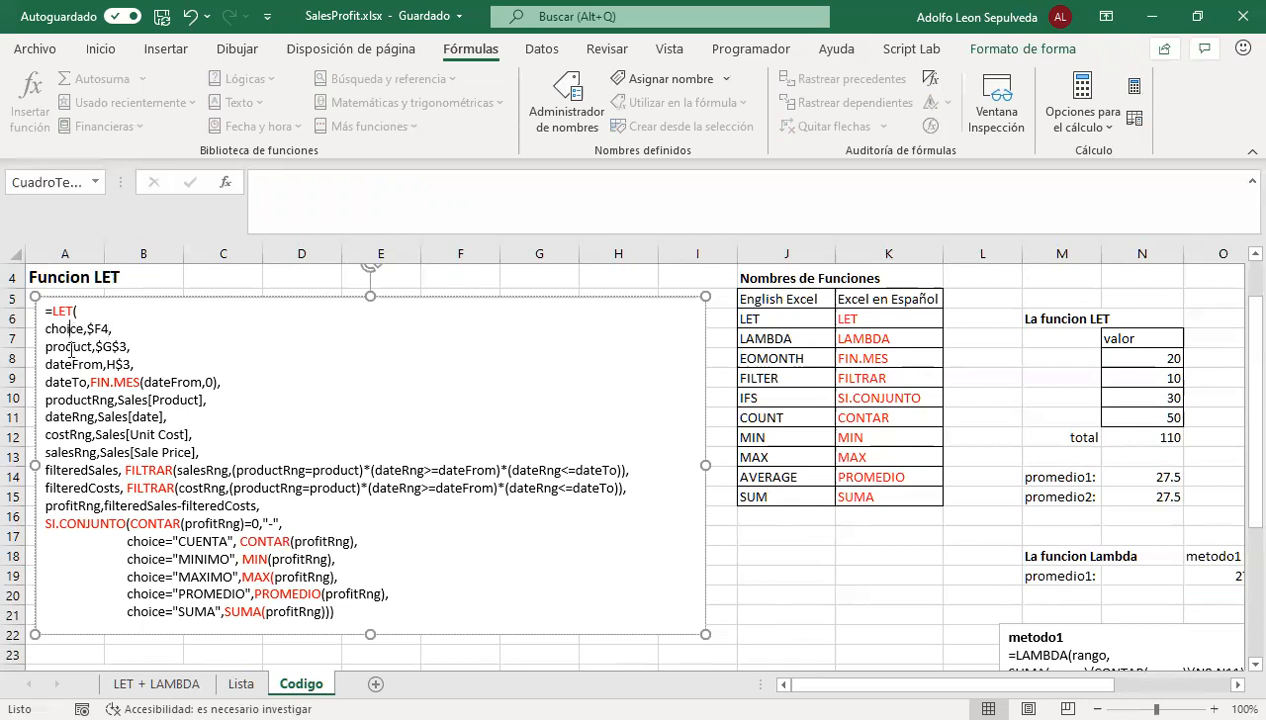
{"action": "left_click", "coordinate": [72, 344]}
{"action": "left_click", "coordinate": [185, 683]}
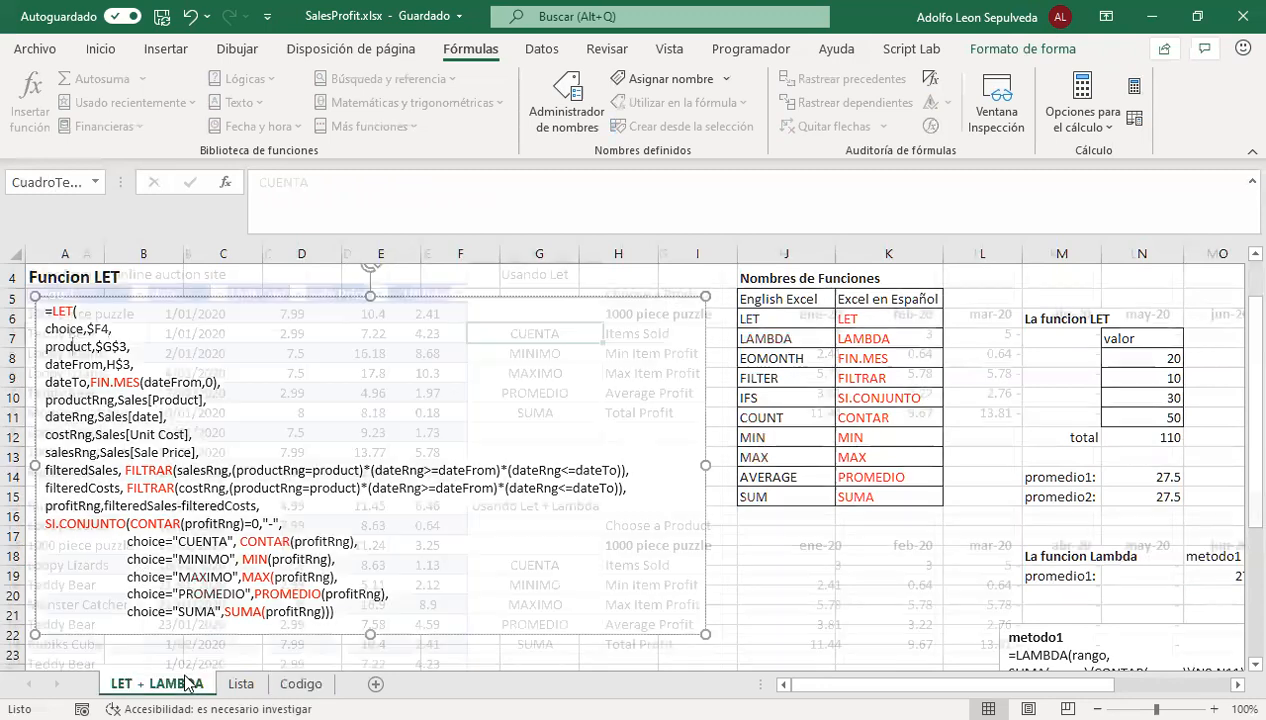
{"action": "left_click", "coordinate": [638, 316]}
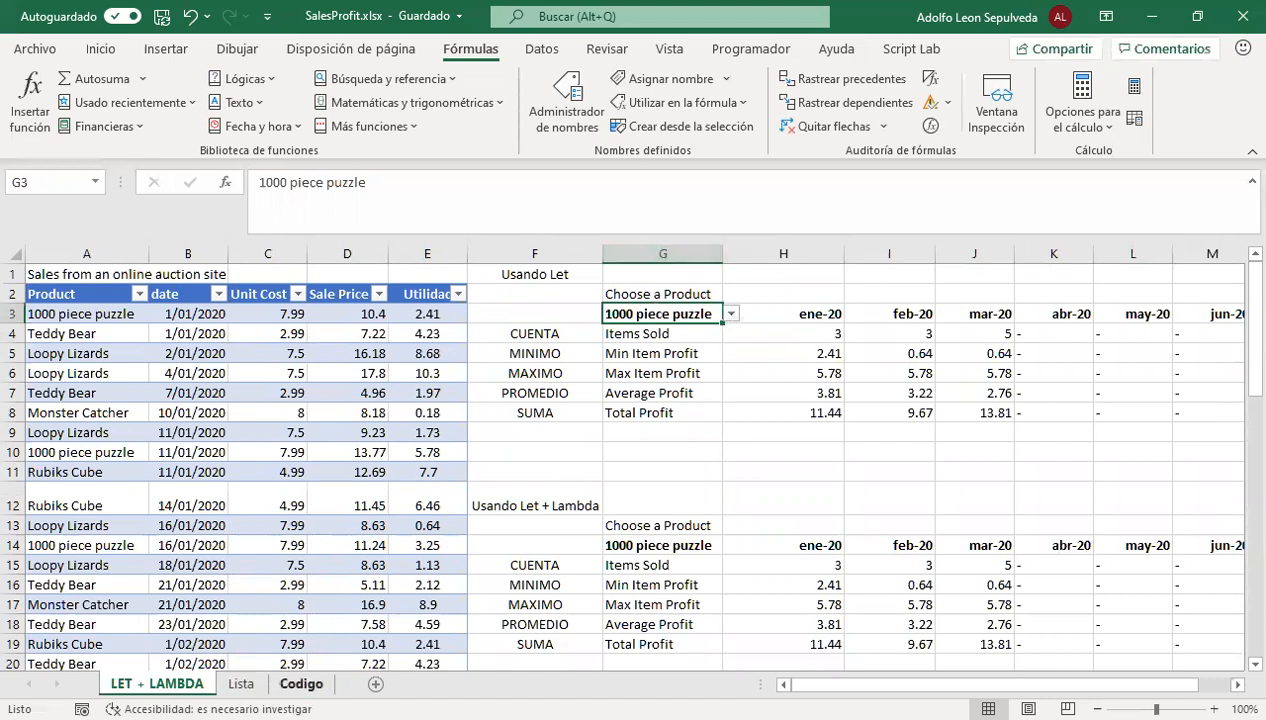
Trace the dateFrom,H$3 assignment from the Codigo text to H3 on LET + LAMBDA and inspect the date stored there
{"action": "left_click", "coordinate": [301, 683]}
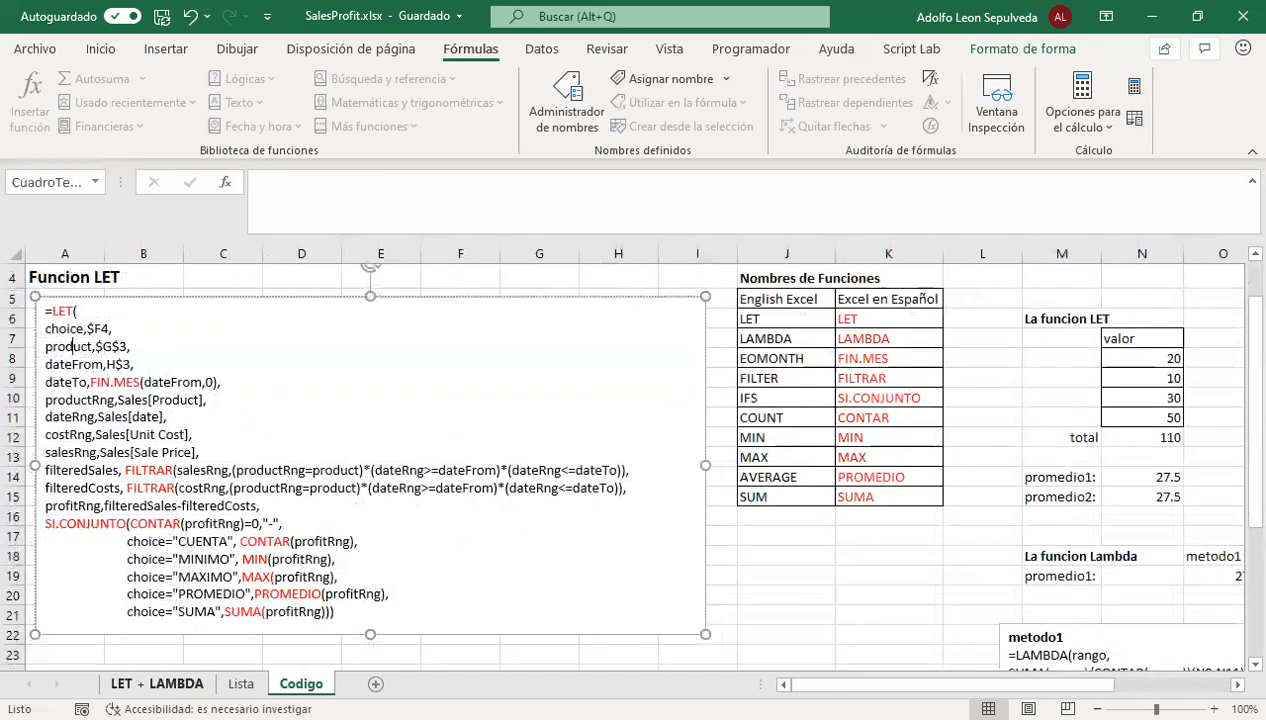
{"action": "left_click", "coordinate": [156, 683]}
{"action": "left_click", "coordinate": [798, 313]}
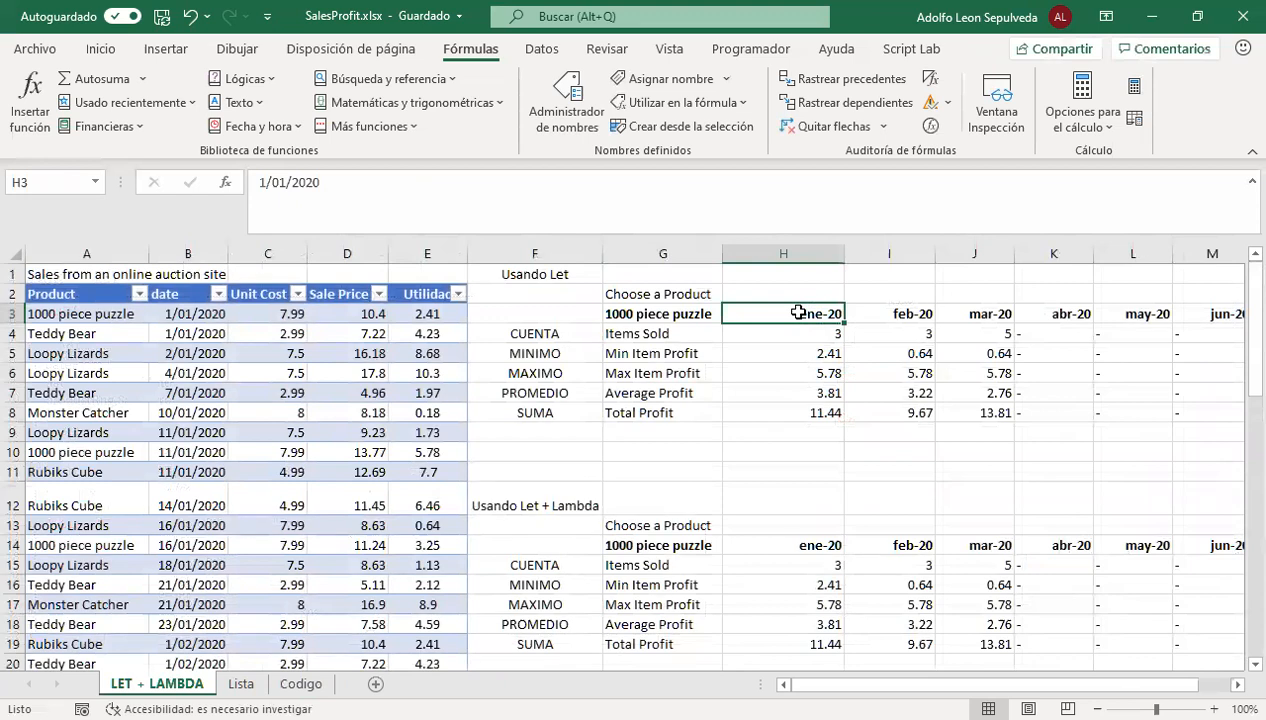
{"action": "left_click", "coordinate": [396, 186]}
{"action": "key", "text": "shift+Left"}
{"action": "key", "text": "shift+Left"}
{"action": "key", "text": "shift+Left"}
{"action": "key", "text": "shift+Left"}
{"action": "key", "text": "shift+Left"}
{"action": "key", "text": "shift+Left"}
{"action": "key", "text": "shift+Left"}
{"action": "key", "text": "shift+Left"}
{"action": "key", "text": "shift+Left"}
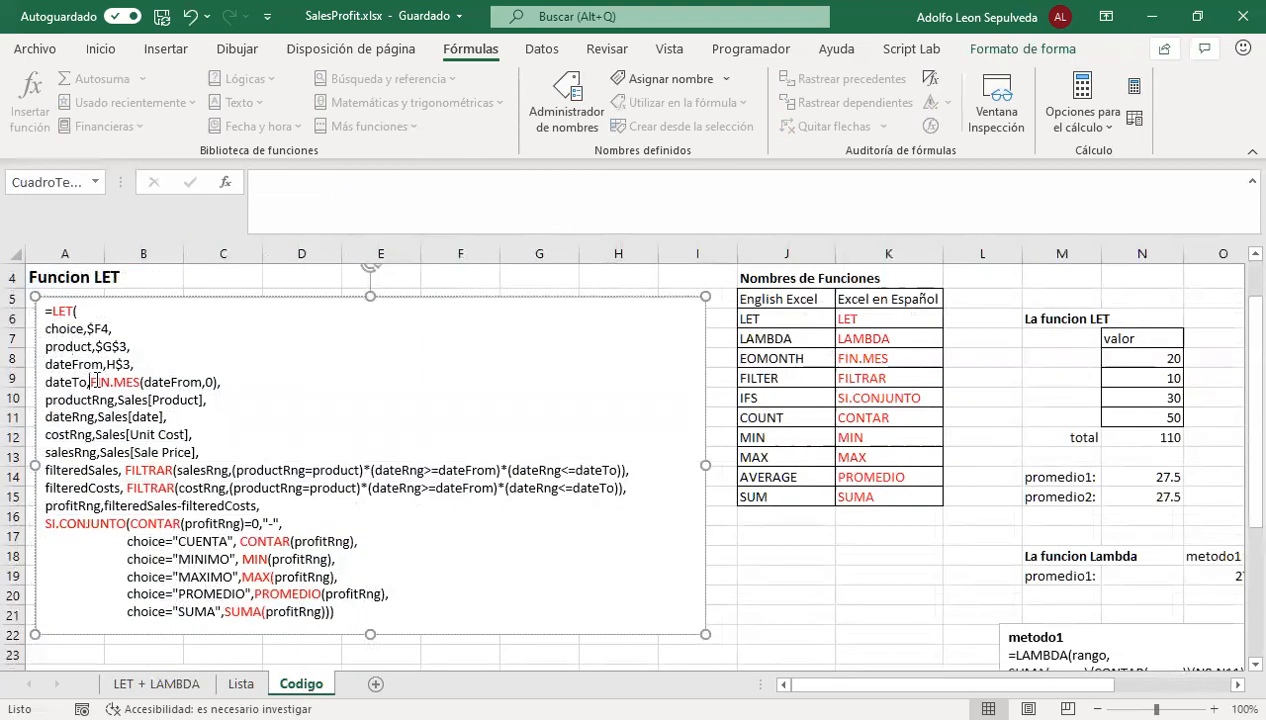
Examine dateTo's FIN.MES(dateFrom,0) definition and the names productRng, dateRng, costRng and salesRng, checking them against the sales table
{"action": "left_click_drag", "start_coordinate": [96, 382], "coordinate": [167, 382]}
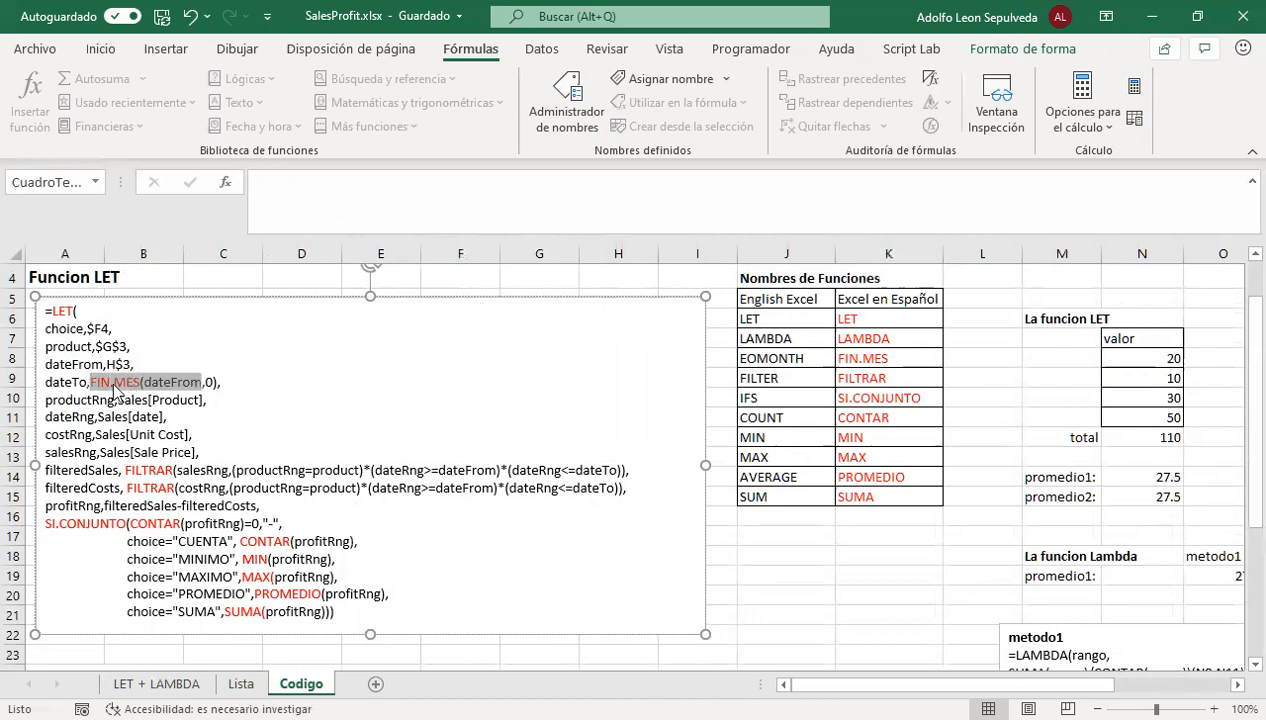
{"action": "left_click_drag", "start_coordinate": [86, 384], "coordinate": [43, 385]}
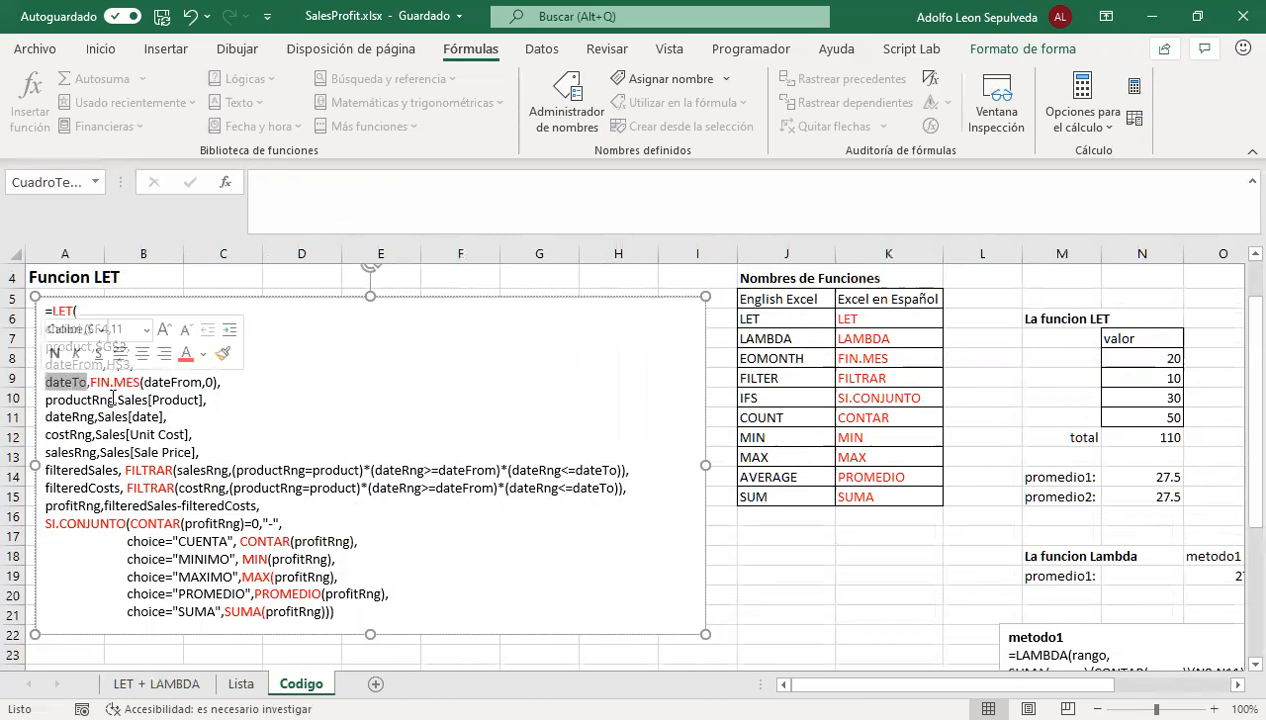
{"action": "left_click_drag", "start_coordinate": [115, 400], "coordinate": [48, 434]}
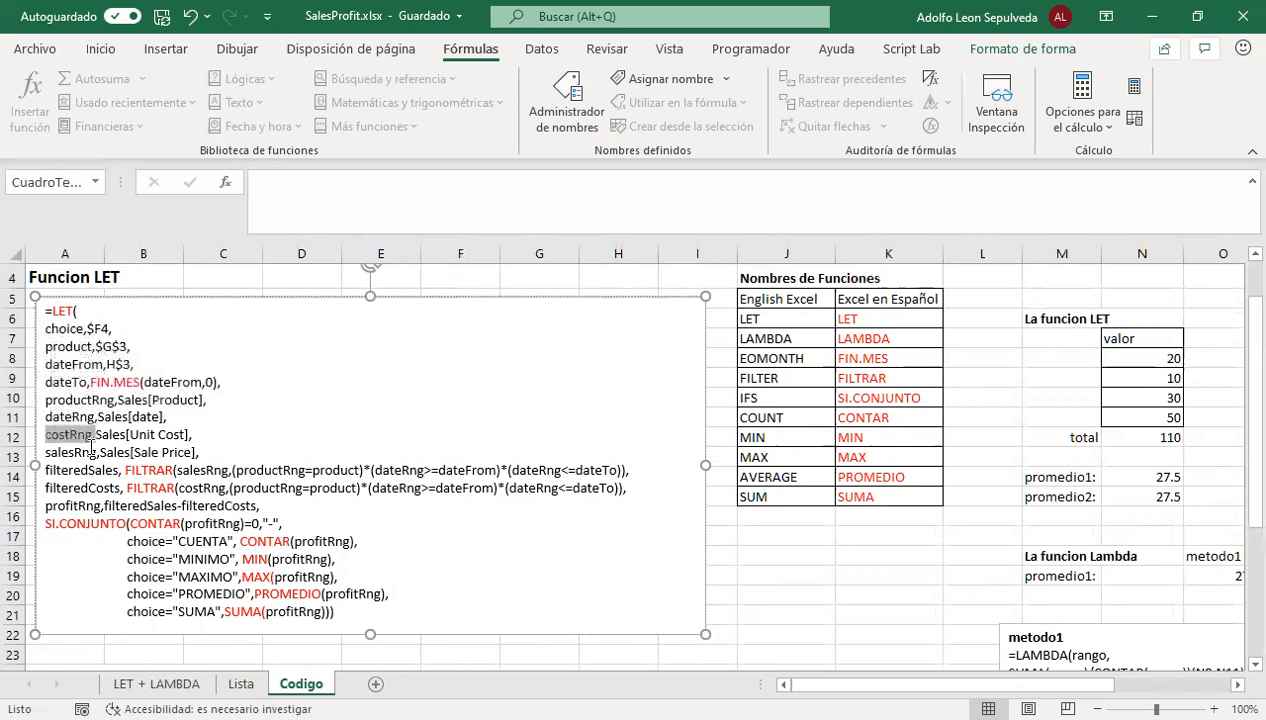
{"action": "left_click", "coordinate": [156, 684]}
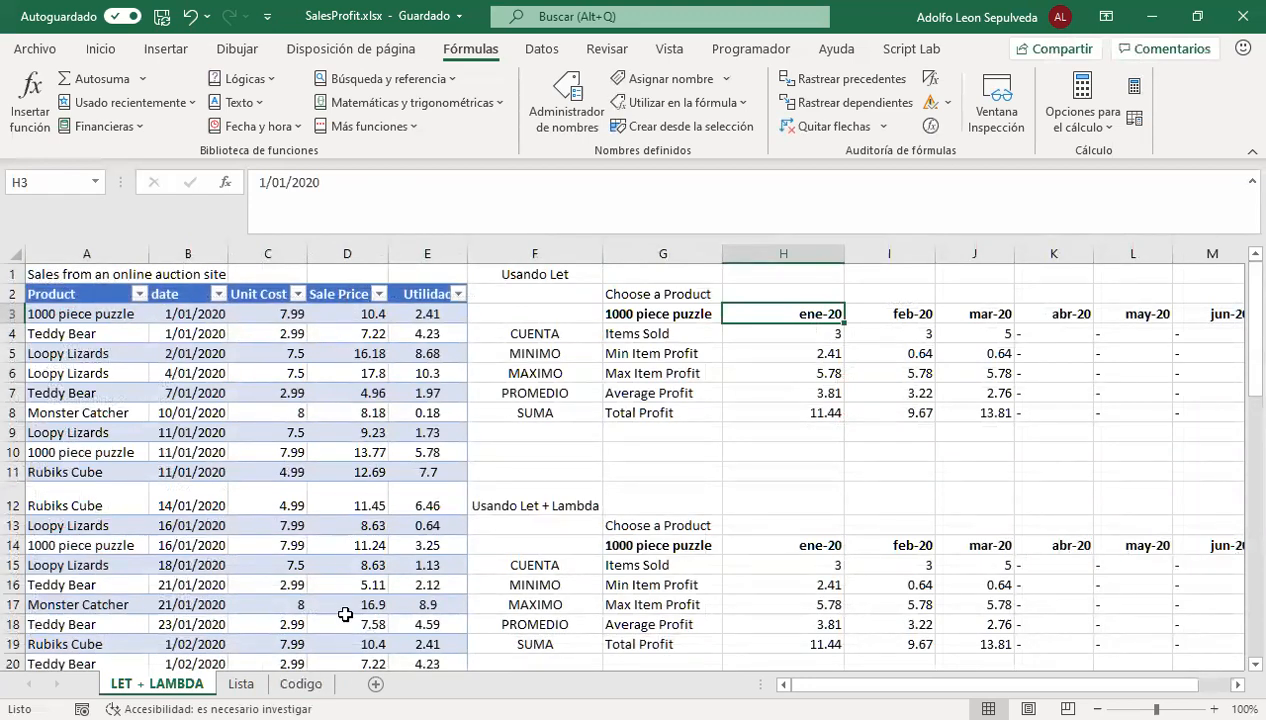
{"action": "left_click", "coordinate": [300, 684]}
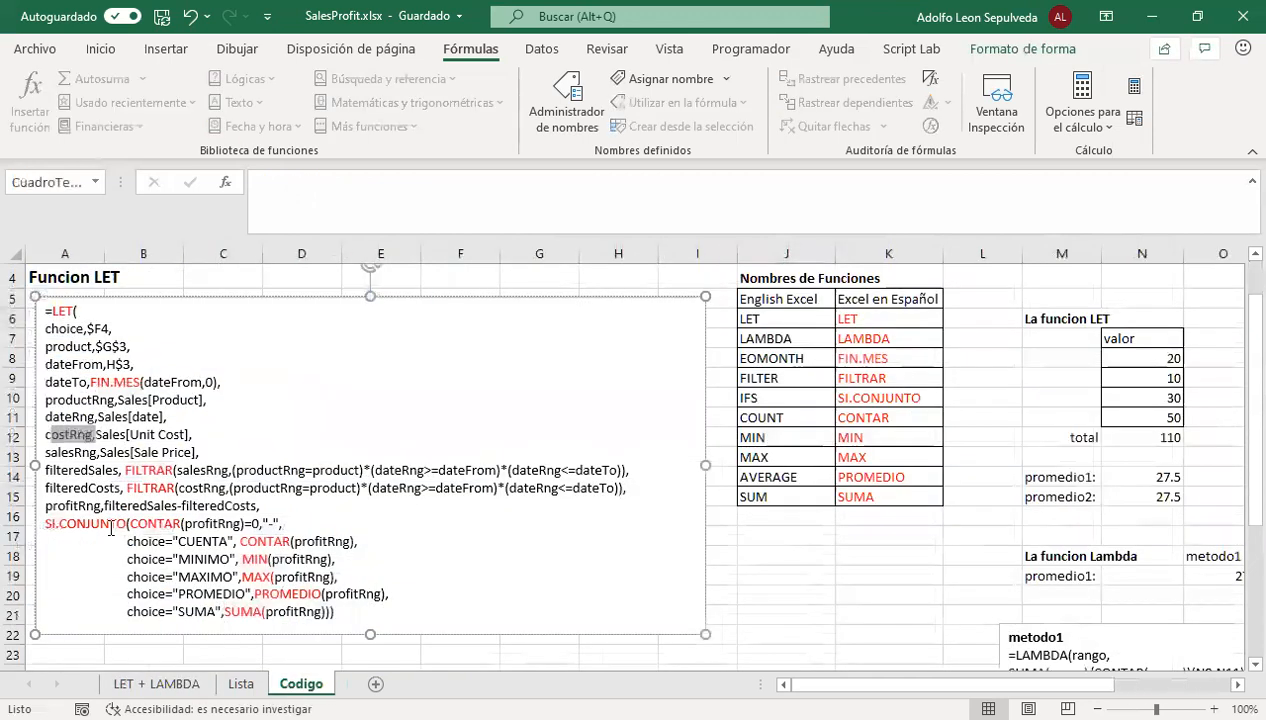
{"action": "left_click", "coordinate": [60, 436]}
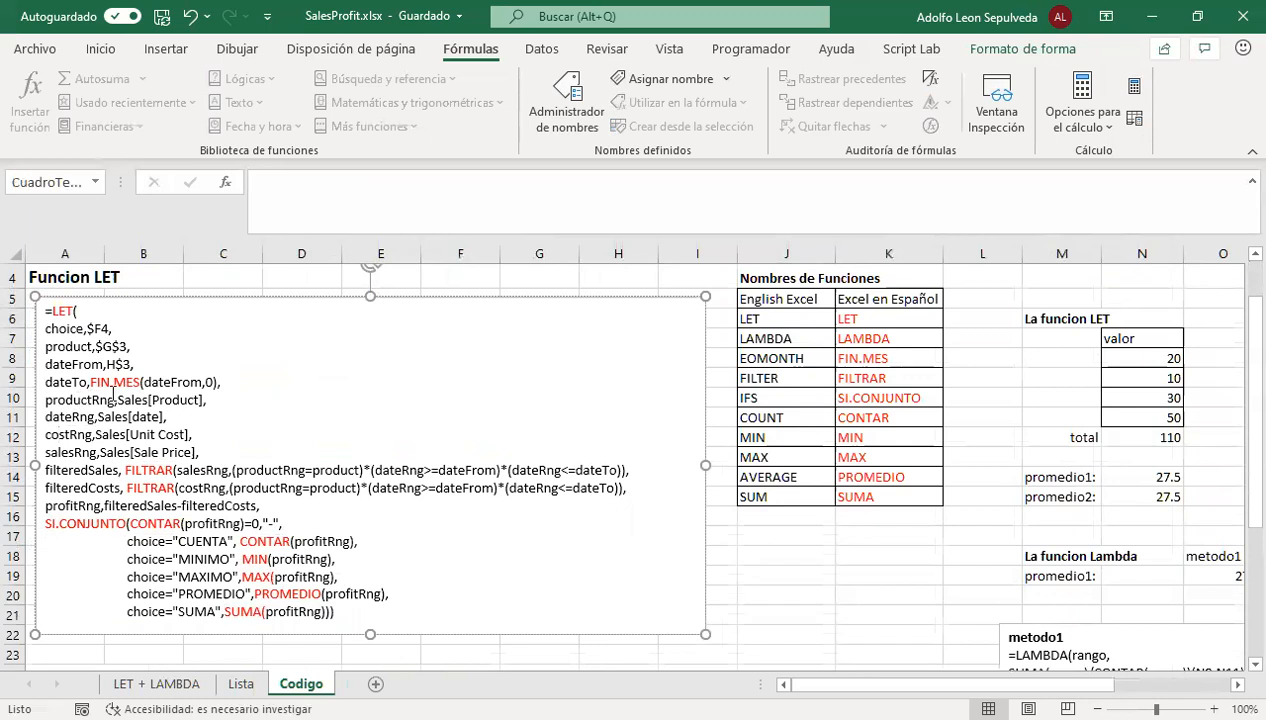
{"action": "left_click_drag", "start_coordinate": [95, 417], "coordinate": [44, 452]}
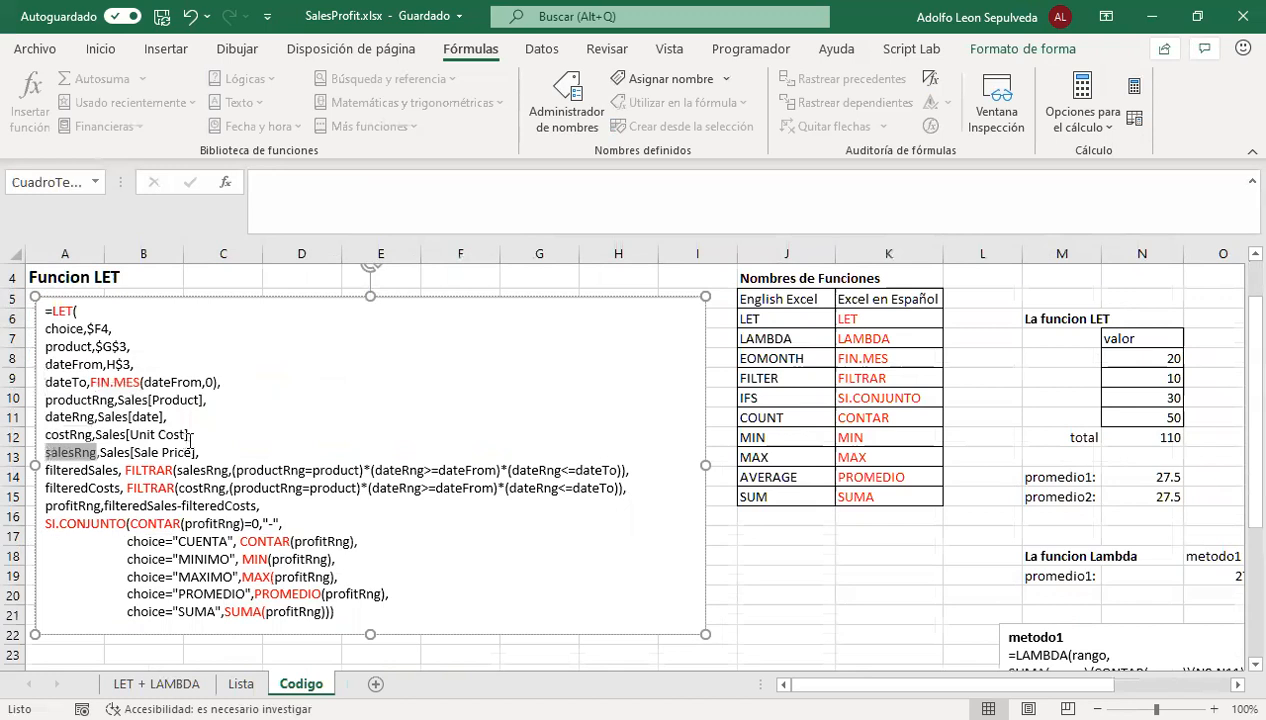
{"action": "left_click", "coordinate": [213, 448]}
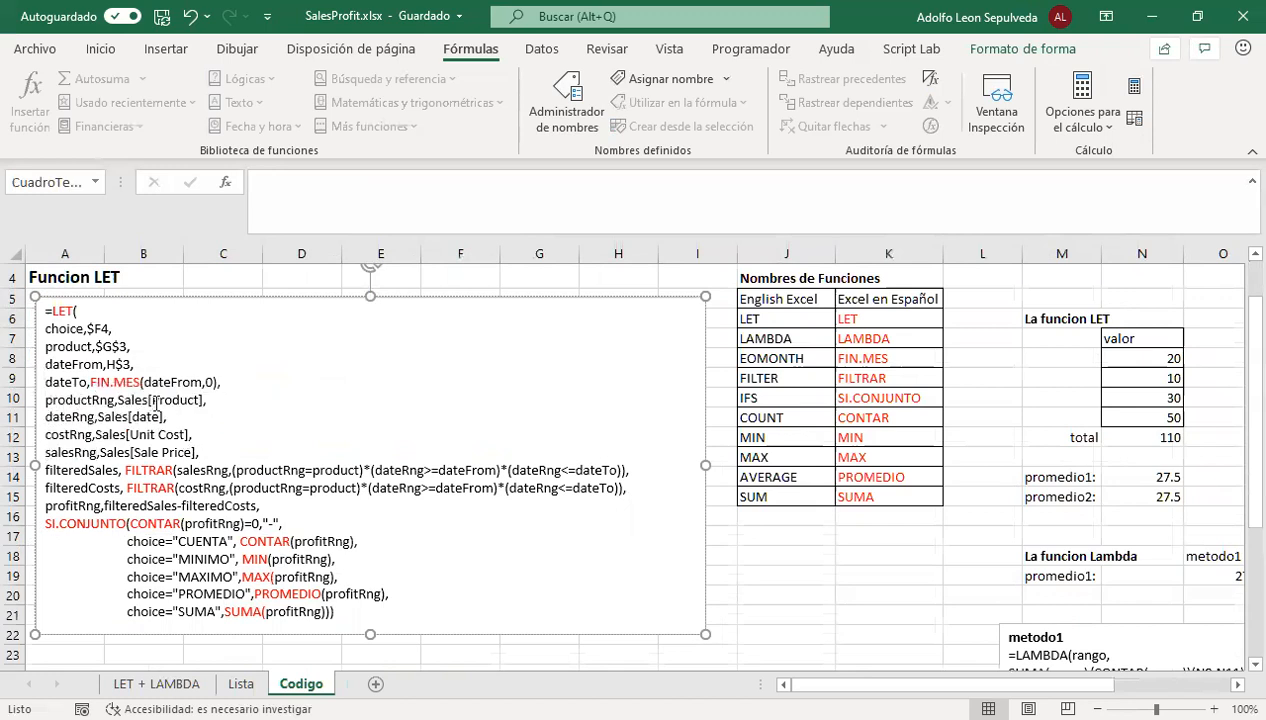
Review the Sales table columns Product, date, Unit Cost and Sale Price assigned to the range names in the Funcion LET text
{"action": "left_click_drag", "start_coordinate": [212, 398], "coordinate": [109, 419]}
{"action": "left_click_drag", "start_coordinate": [195, 435], "coordinate": [113, 436]}
{"action": "left_click_drag", "start_coordinate": [200, 453], "coordinate": [128, 455]}
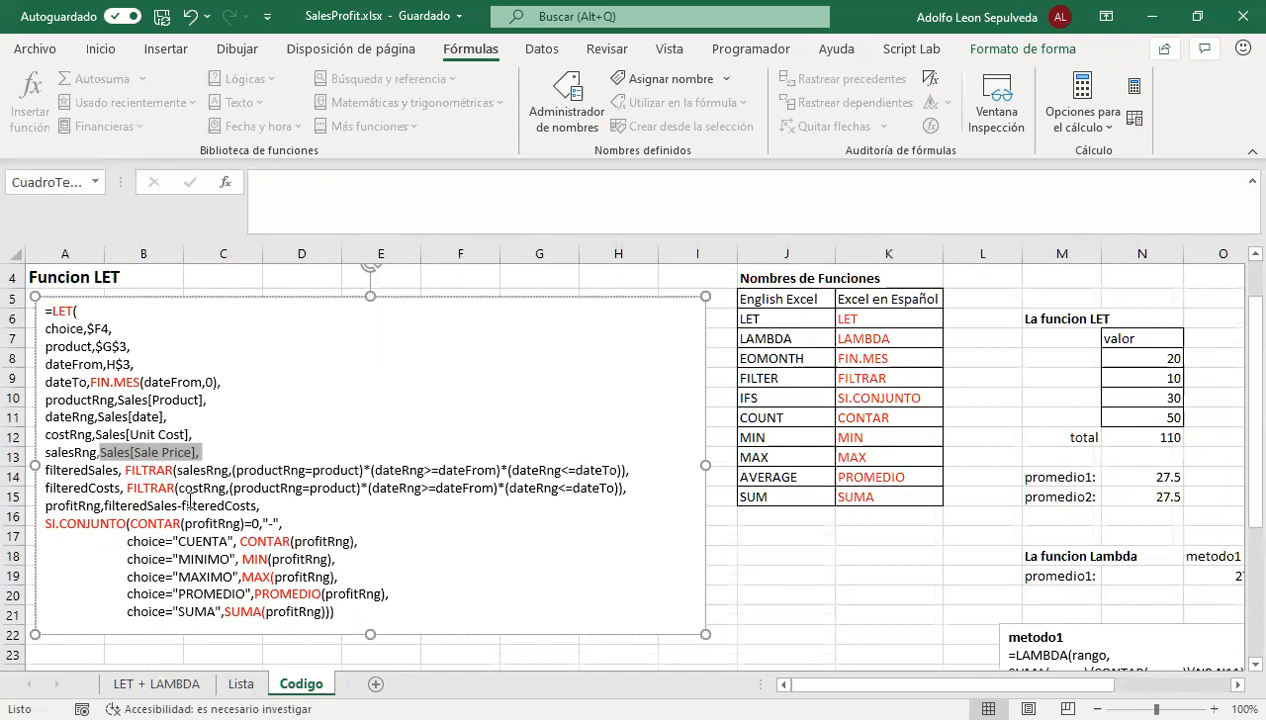
Examine the salesRng argument of FILTRAR in the filteredSales line and match it to its Sales[Sale Price] assignment
{"action": "left_click_drag", "start_coordinate": [228, 469], "coordinate": [175, 470]}
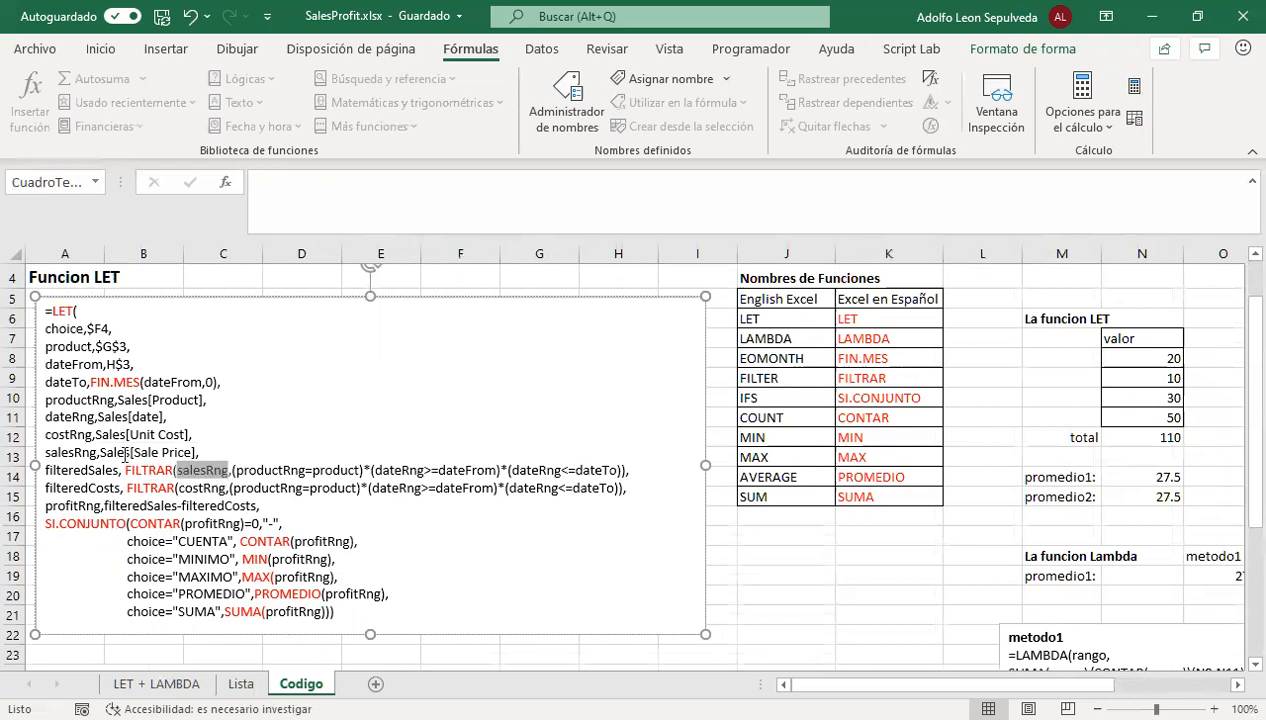
{"action": "left_click_drag", "start_coordinate": [199, 452], "coordinate": [122, 452]}
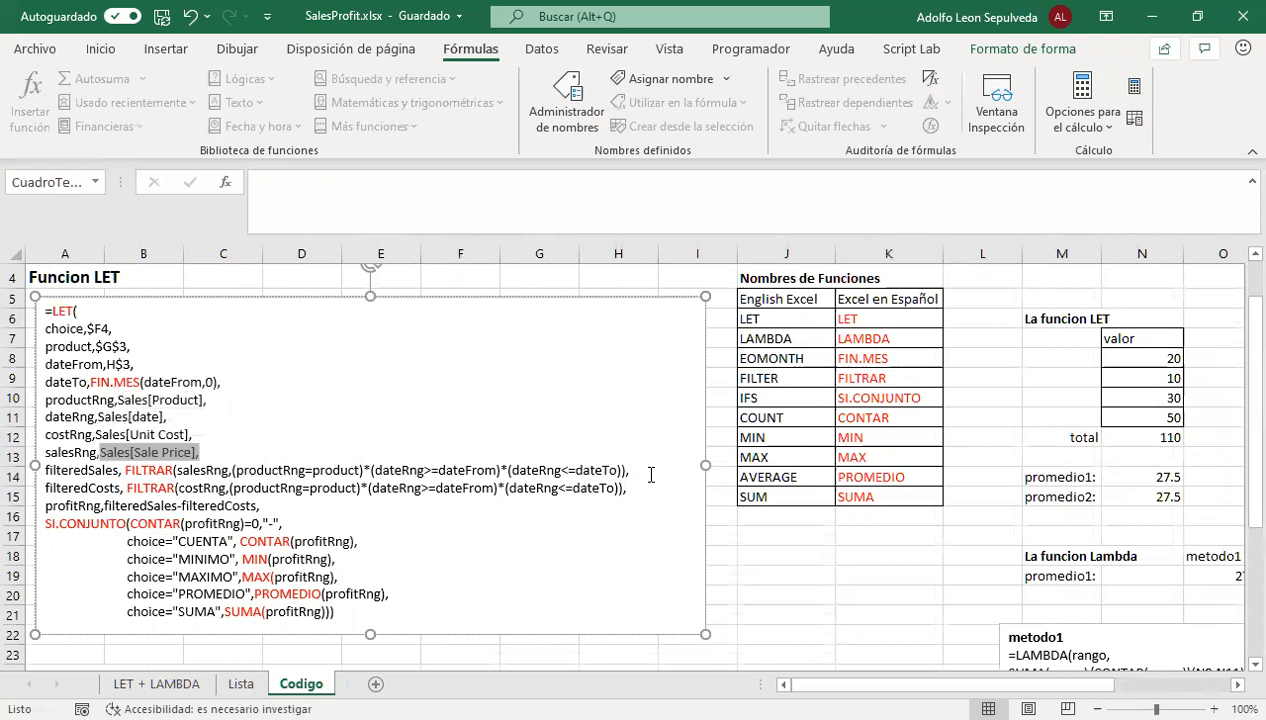
Filter the Sales table on LET + LAMBDA to the product 1000 piece puzzle and the month enero 2020
{"action": "left_click", "coordinate": [155, 684]}
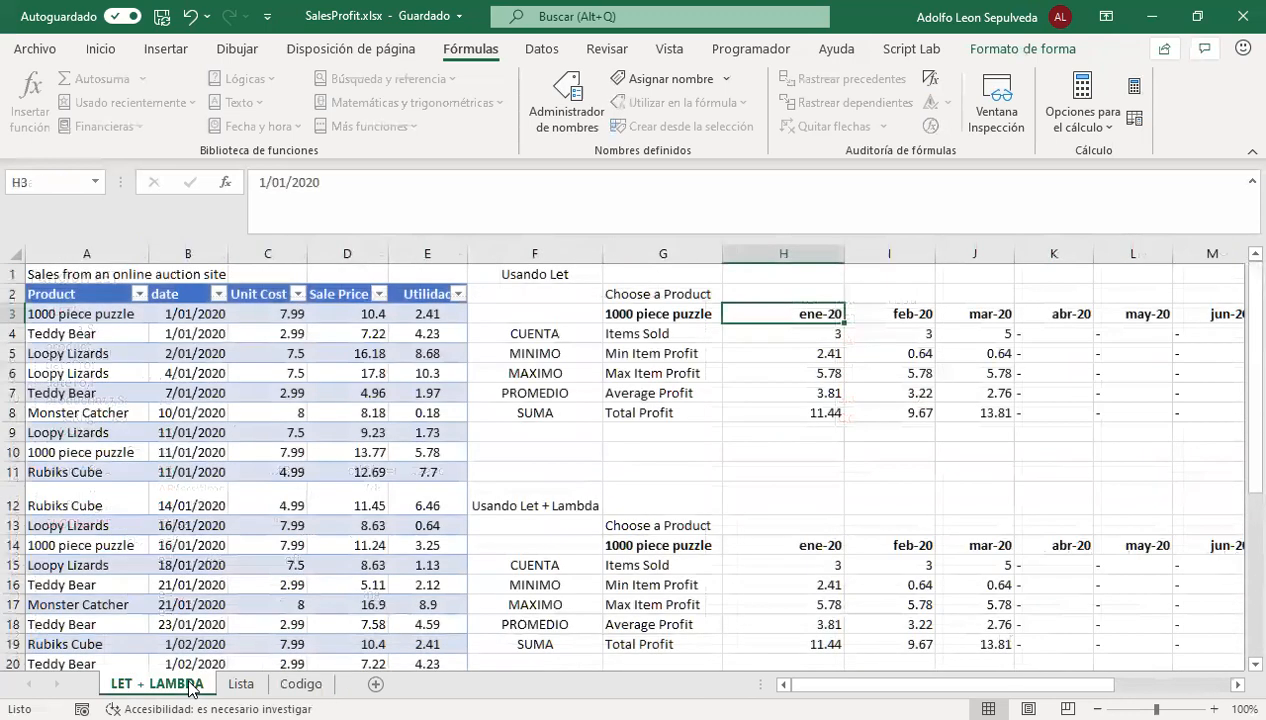
{"action": "left_click", "coordinate": [139, 293]}
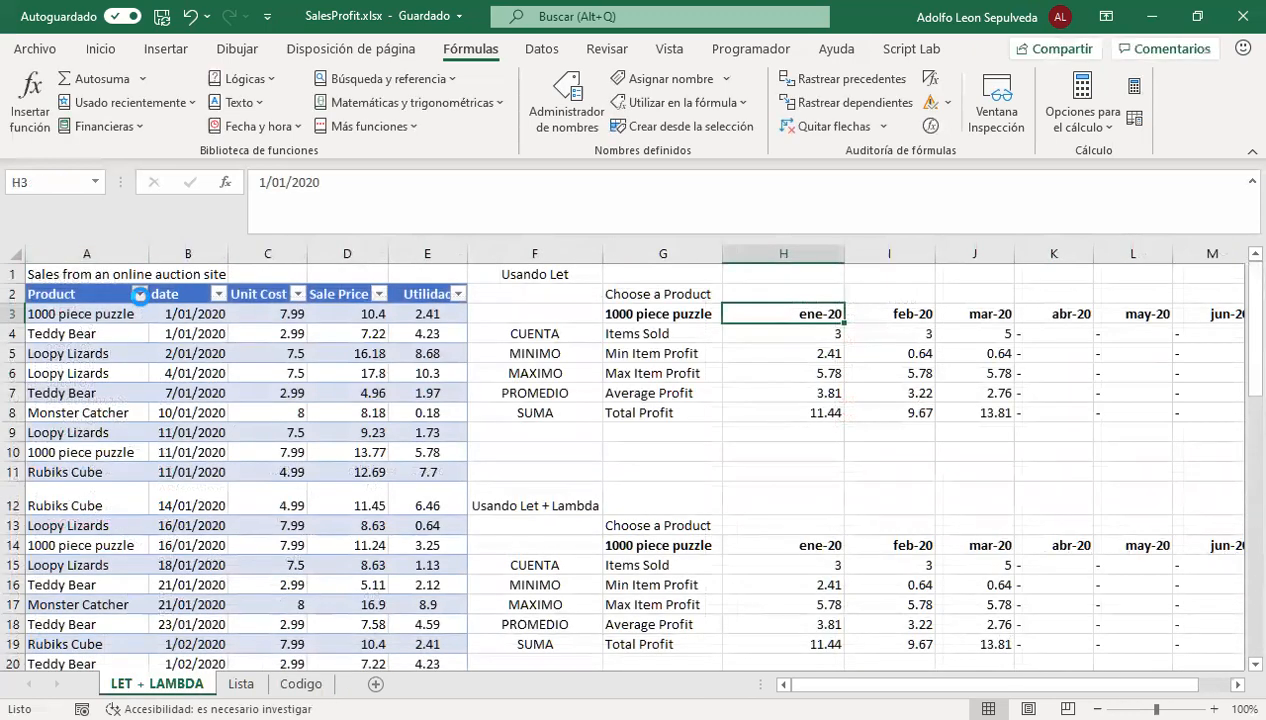
{"action": "left_click", "coordinate": [207, 507]}
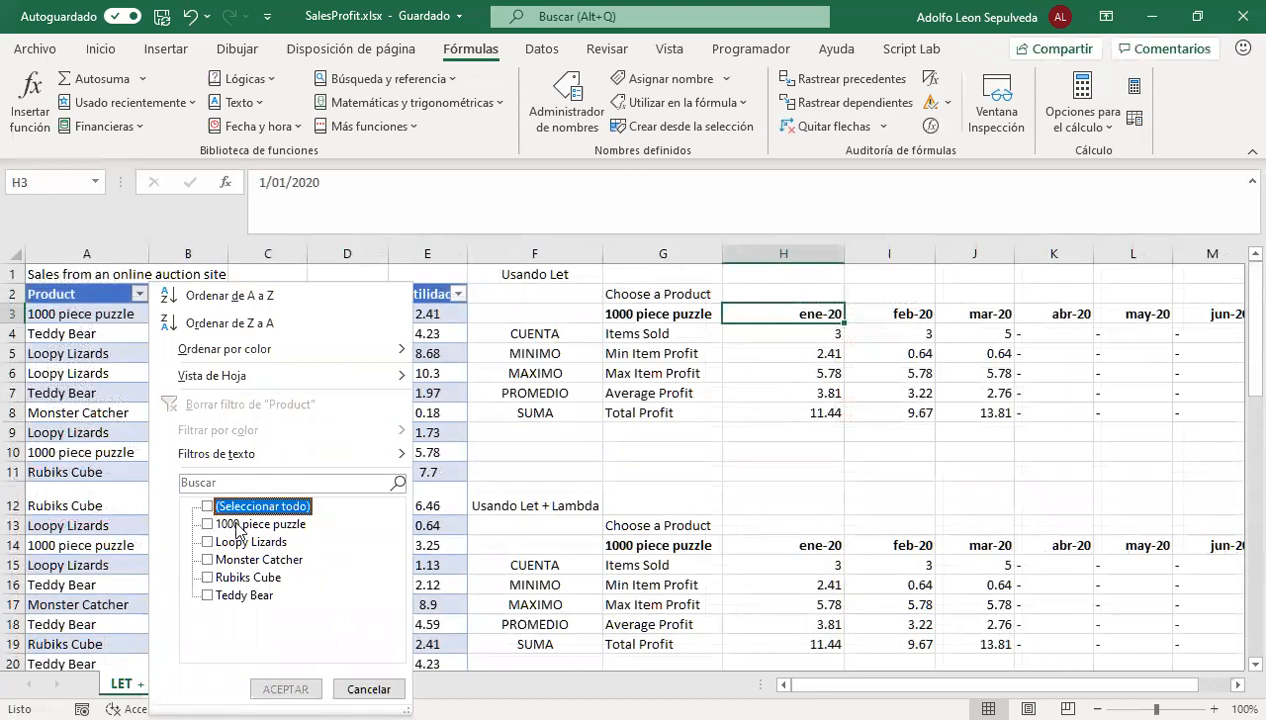
{"action": "left_click", "coordinate": [218, 527]}
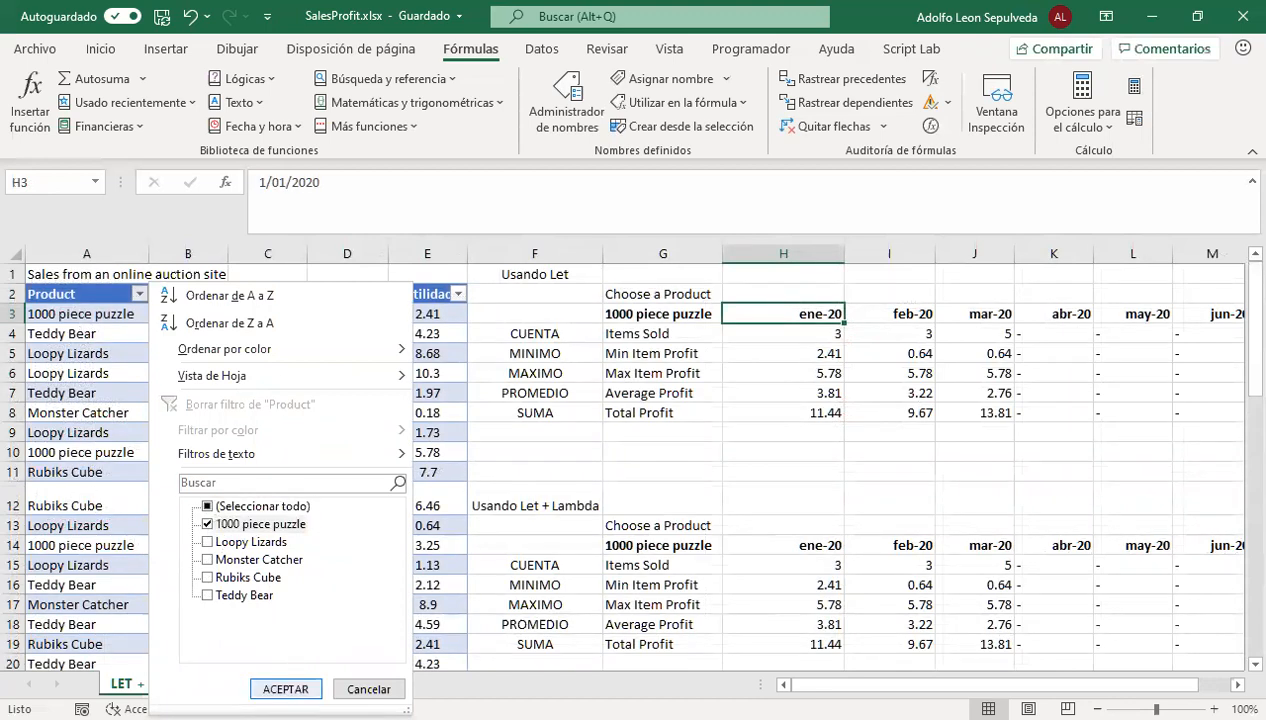
{"action": "left_click", "coordinate": [286, 689]}
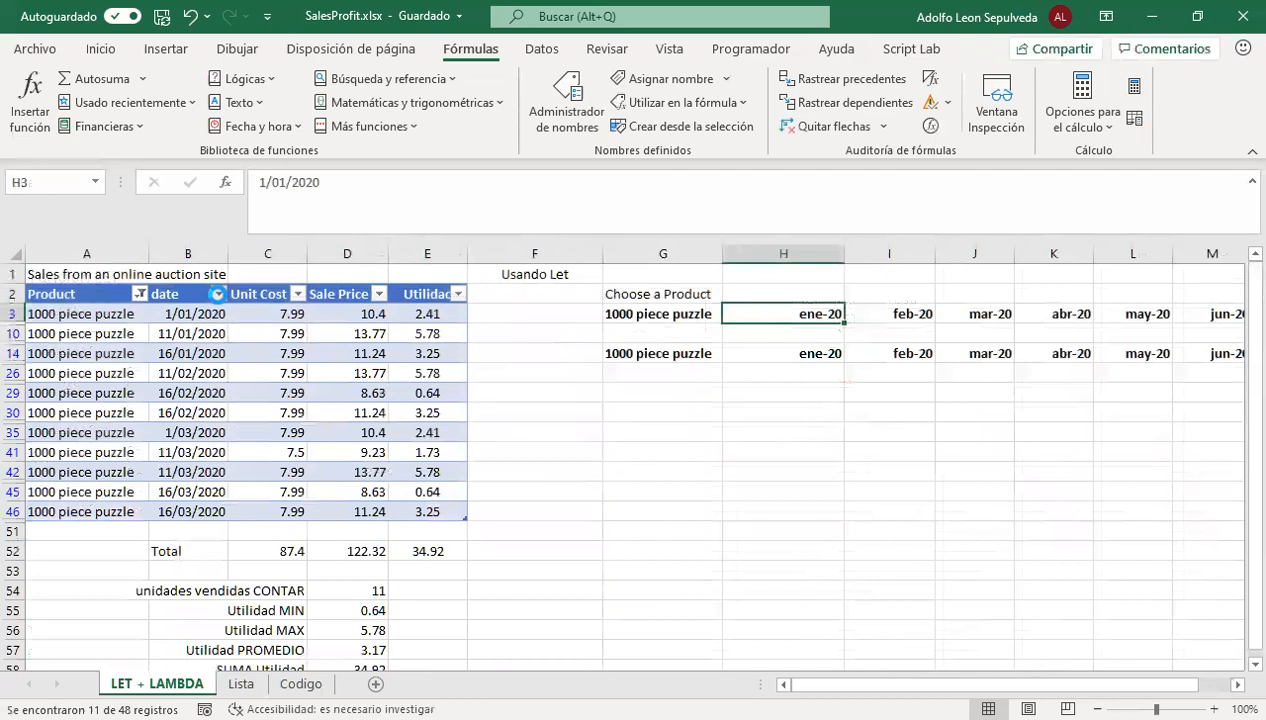
{"action": "left_click", "coordinate": [218, 293]}
{"action": "left_click", "coordinate": [286, 524]}
{"action": "left_click", "coordinate": [305, 542]}
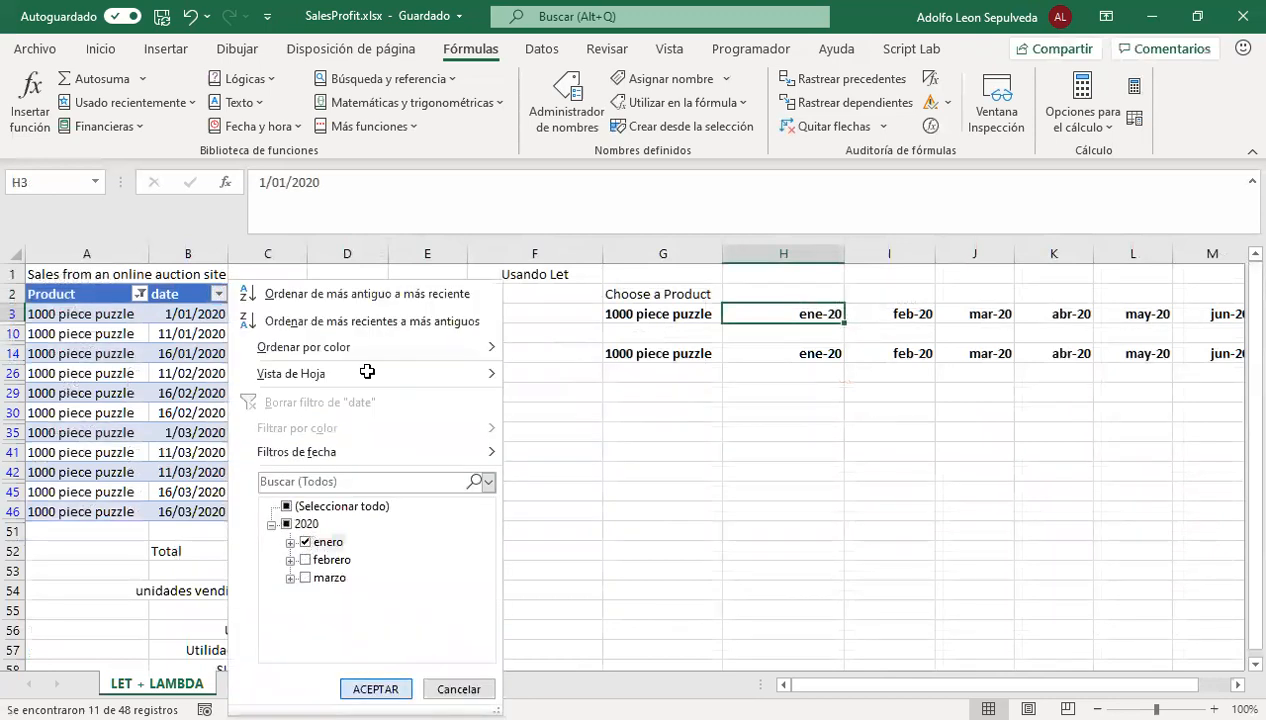
{"action": "key", "text": "Return"}
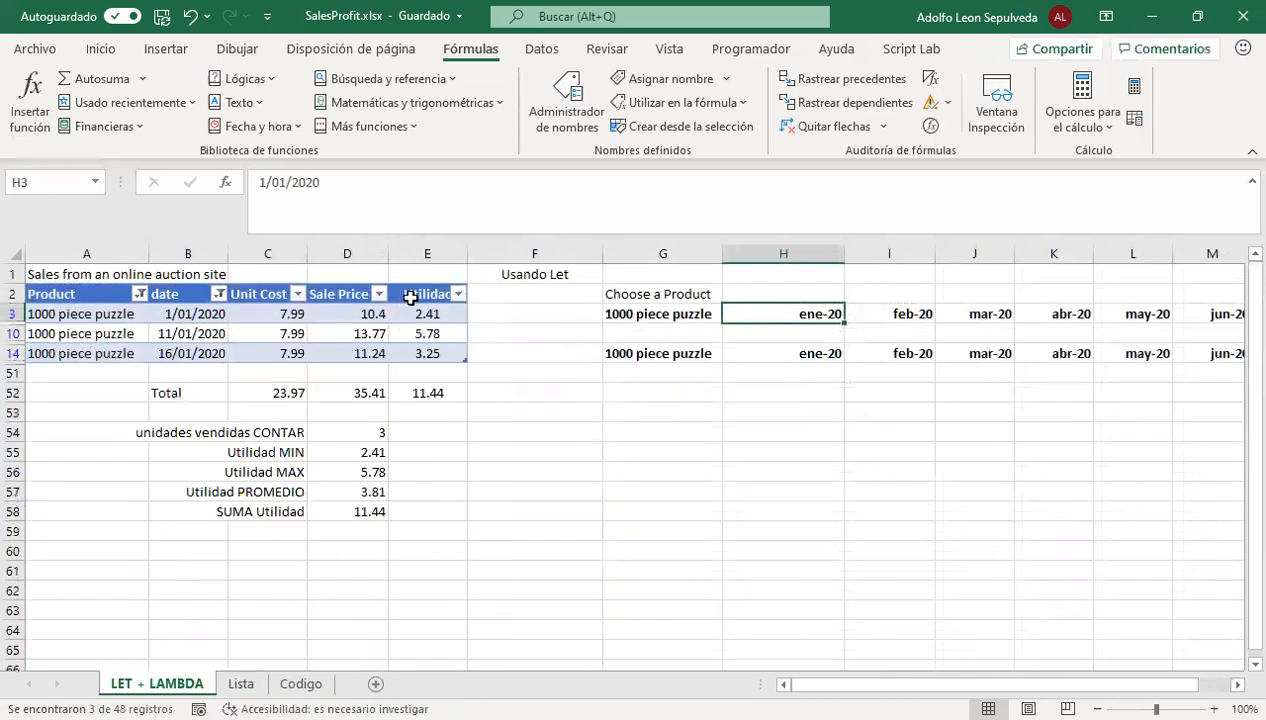
Clear the Product and date filters from the Sales table
{"action": "left_click", "coordinate": [140, 293]}
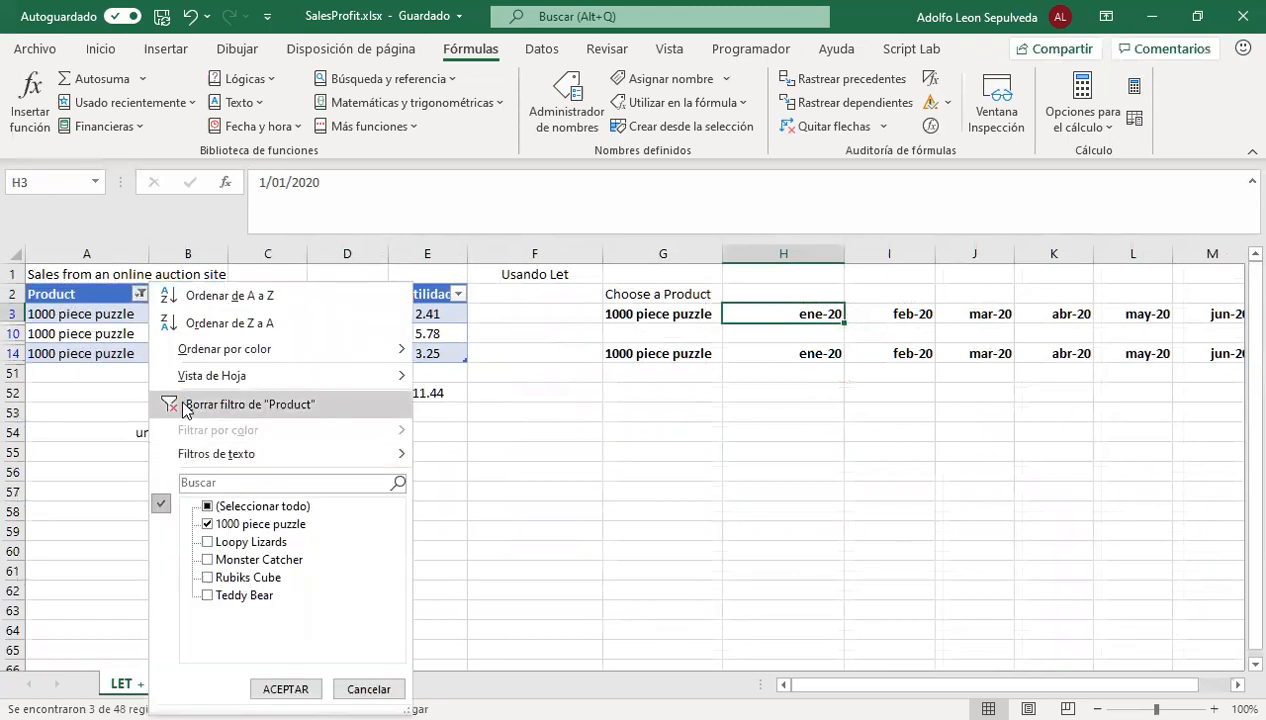
{"action": "left_click", "coordinate": [183, 405]}
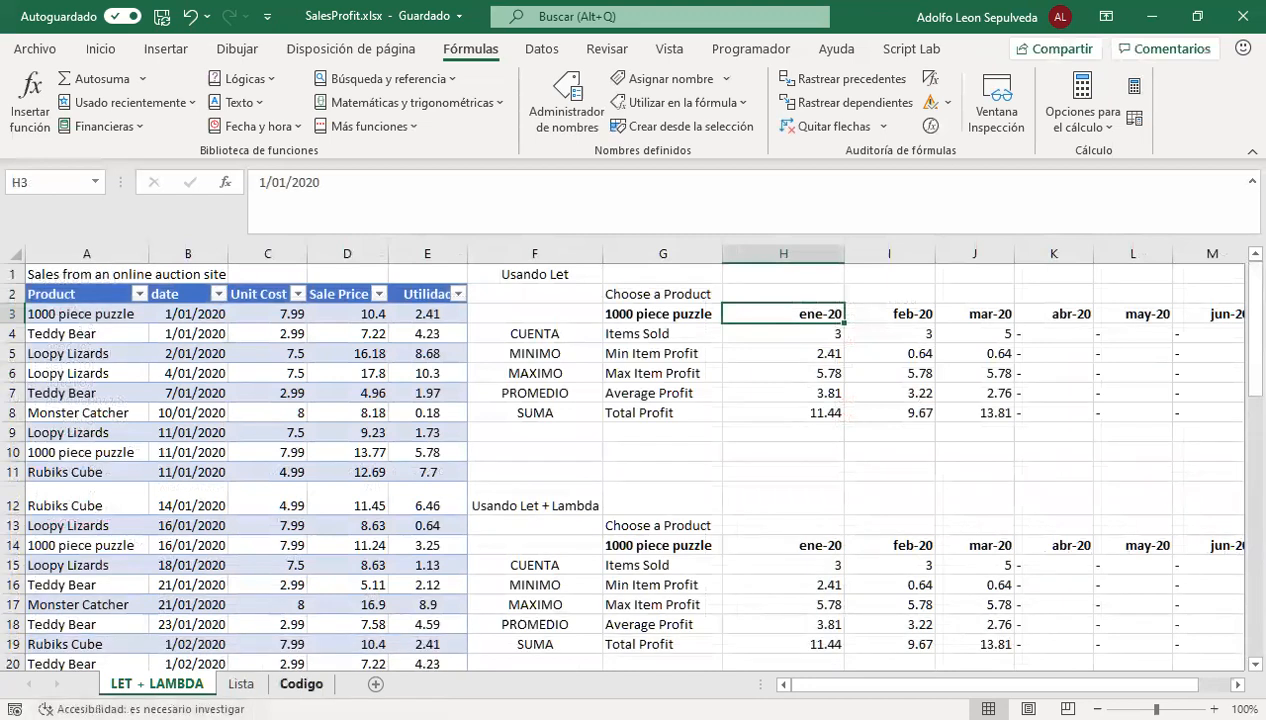
Examine the names filteredSales, filteredCosts and profitRng in the Funcion LET text on the Codigo sheet
{"action": "left_click", "coordinate": [300, 683]}
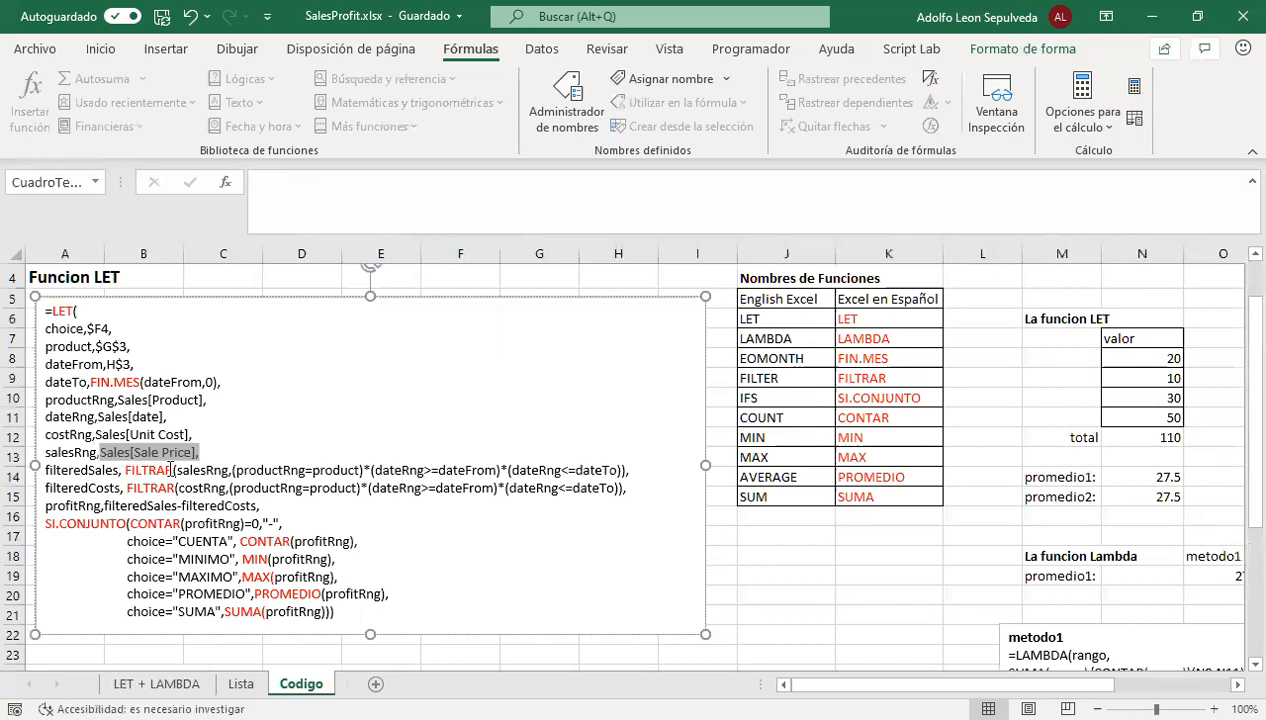
{"action": "left_click_drag", "start_coordinate": [119, 469], "coordinate": [44, 469]}
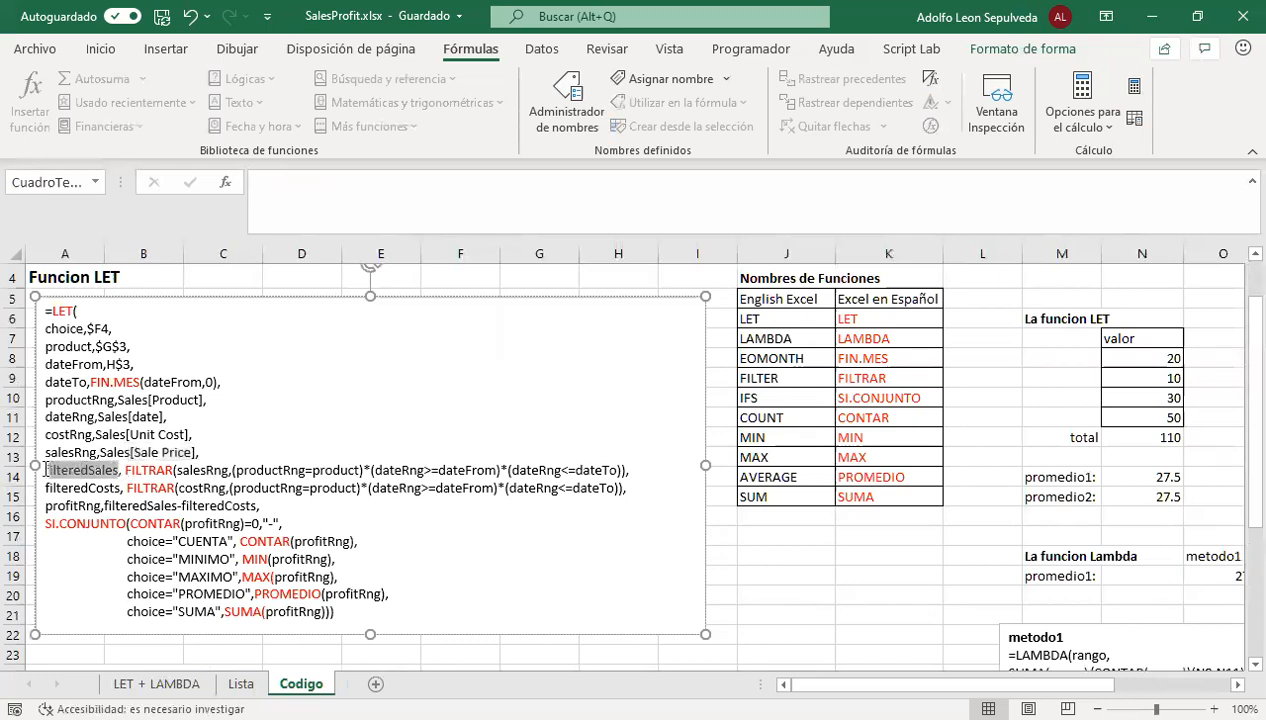
{"action": "left_click_drag", "start_coordinate": [132, 487], "coordinate": [59, 487]}
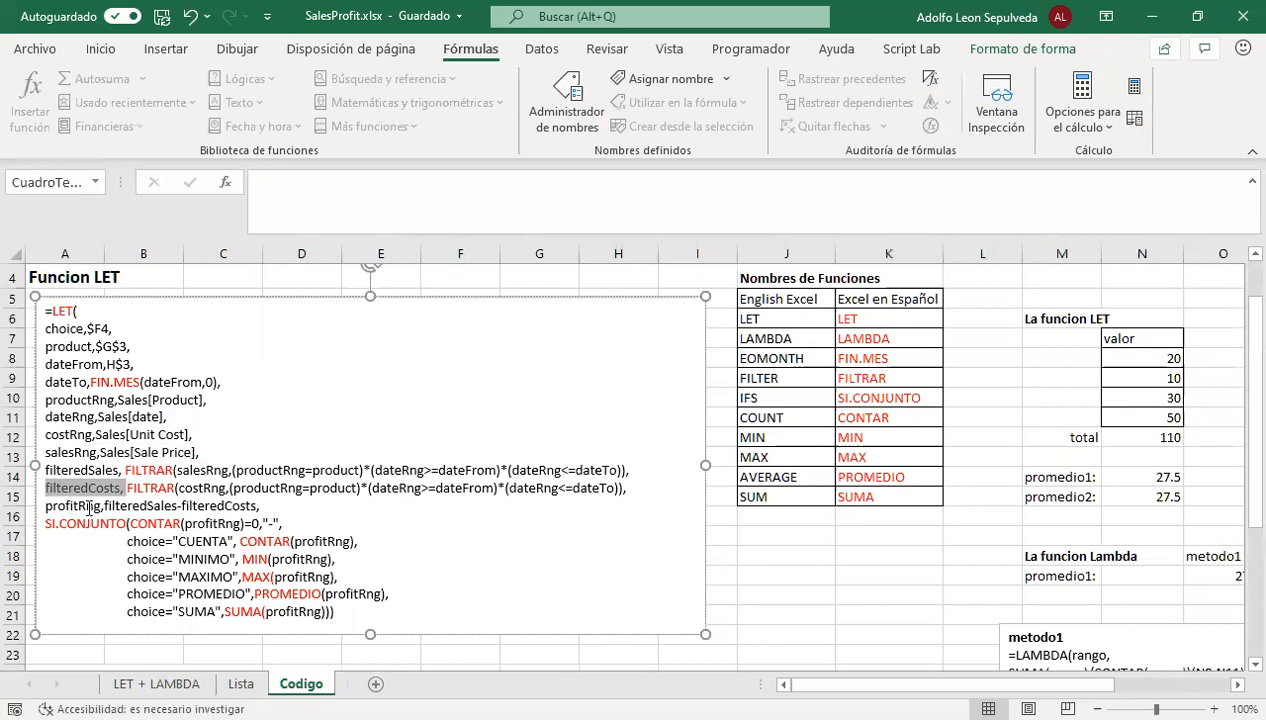
{"action": "left_click_drag", "start_coordinate": [99, 506], "coordinate": [56, 505]}
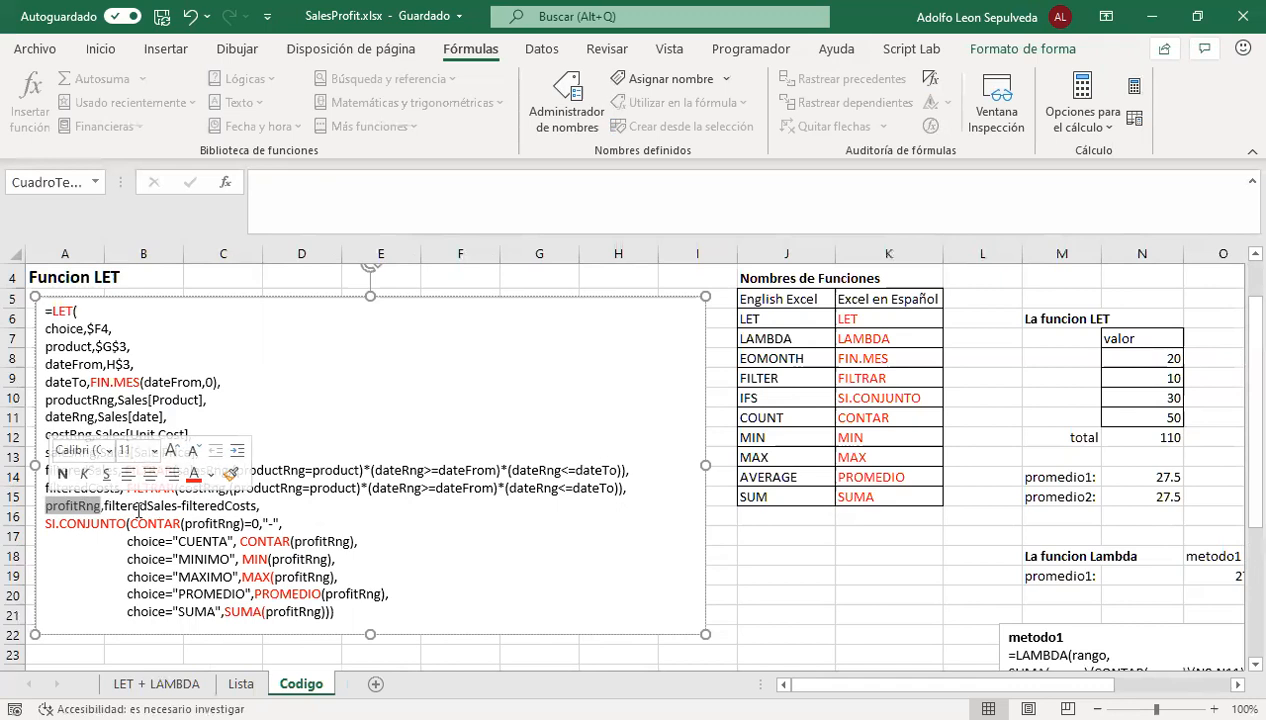
Trace the choice="CUENTA" case of SI.CONJUNTO to F4 on LET + LAMBDA, and examine its CONTAR(profitRng) result in the Codigo text
{"action": "left_click", "coordinate": [220, 541]}
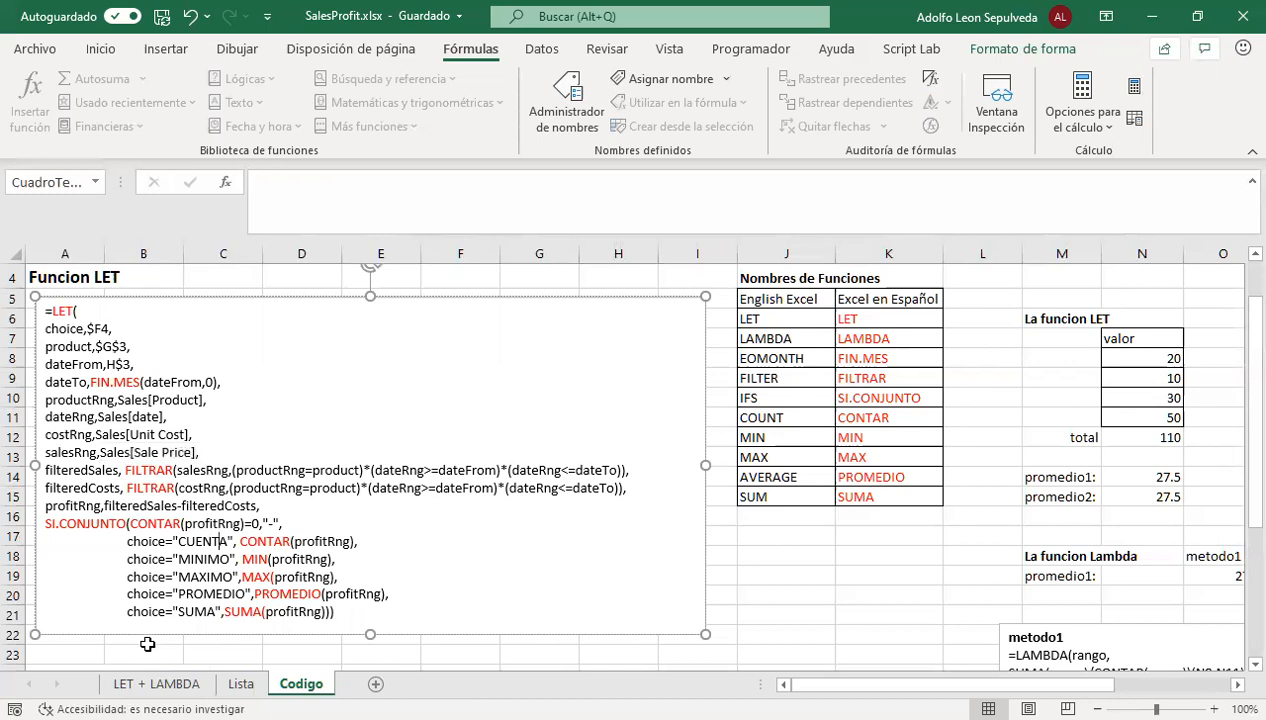
{"action": "left_click", "coordinate": [163, 684]}
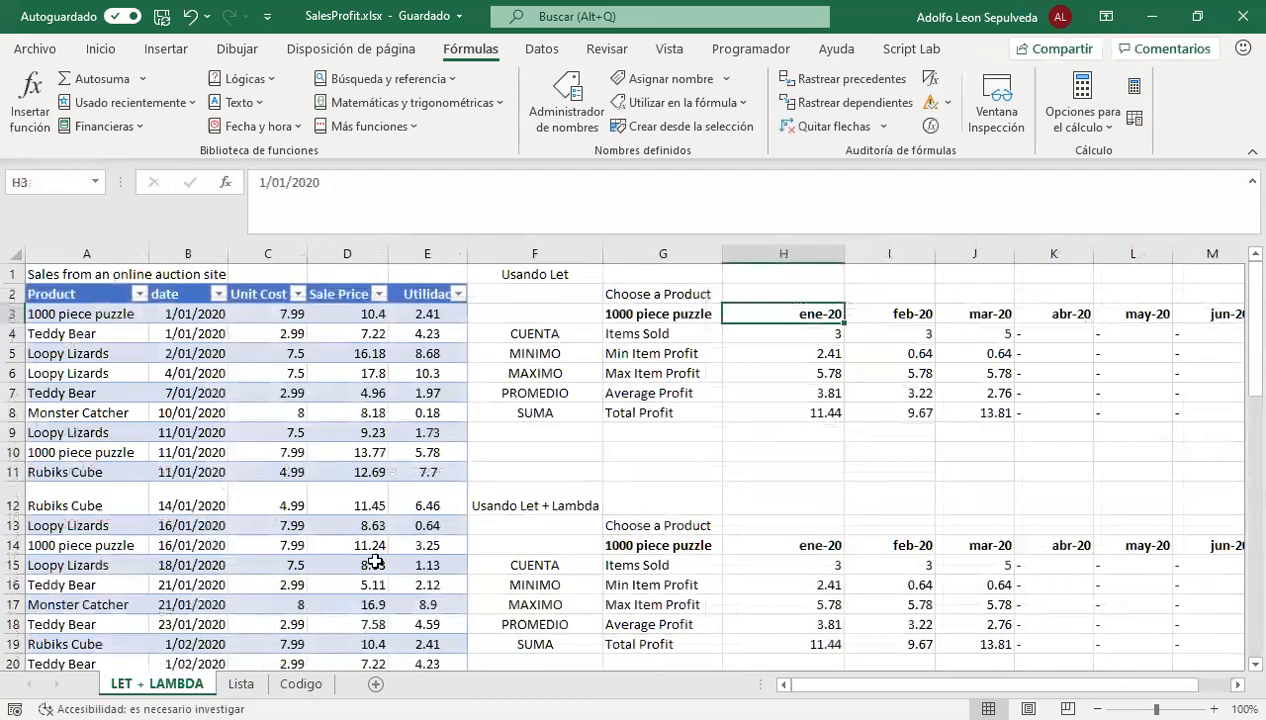
{"action": "left_click", "coordinate": [545, 331]}
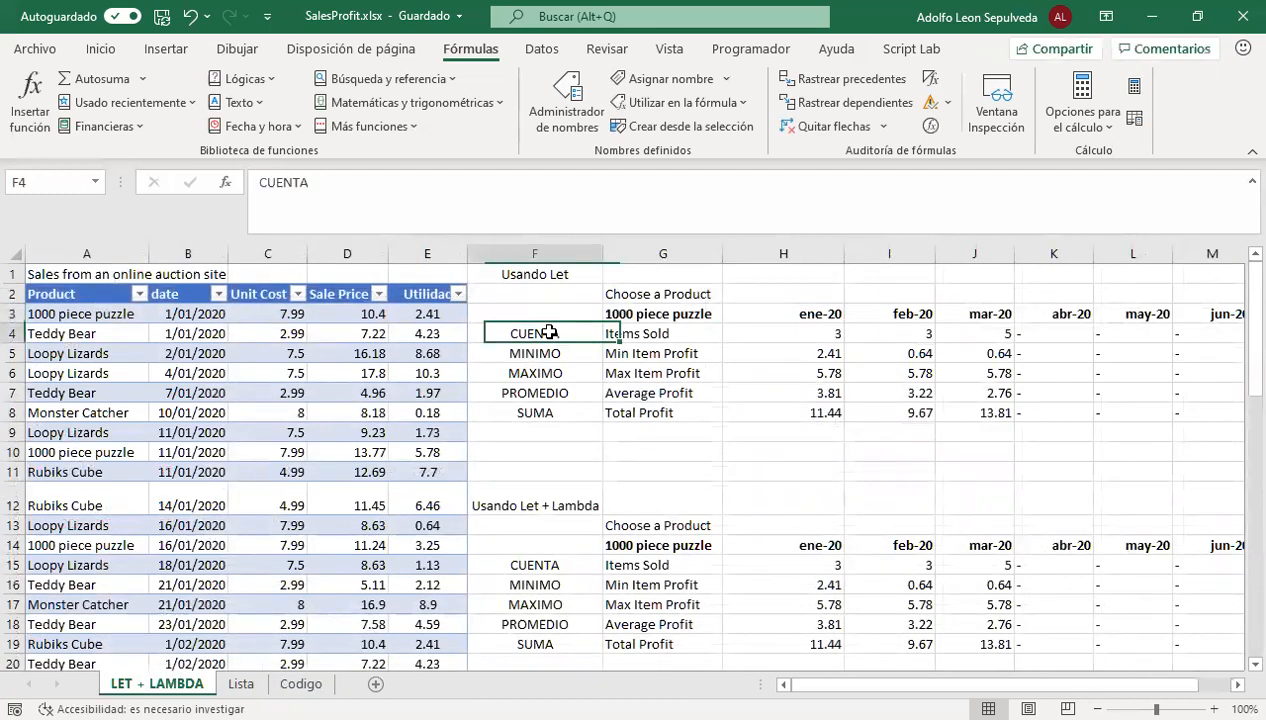
{"action": "left_click", "coordinate": [301, 684]}
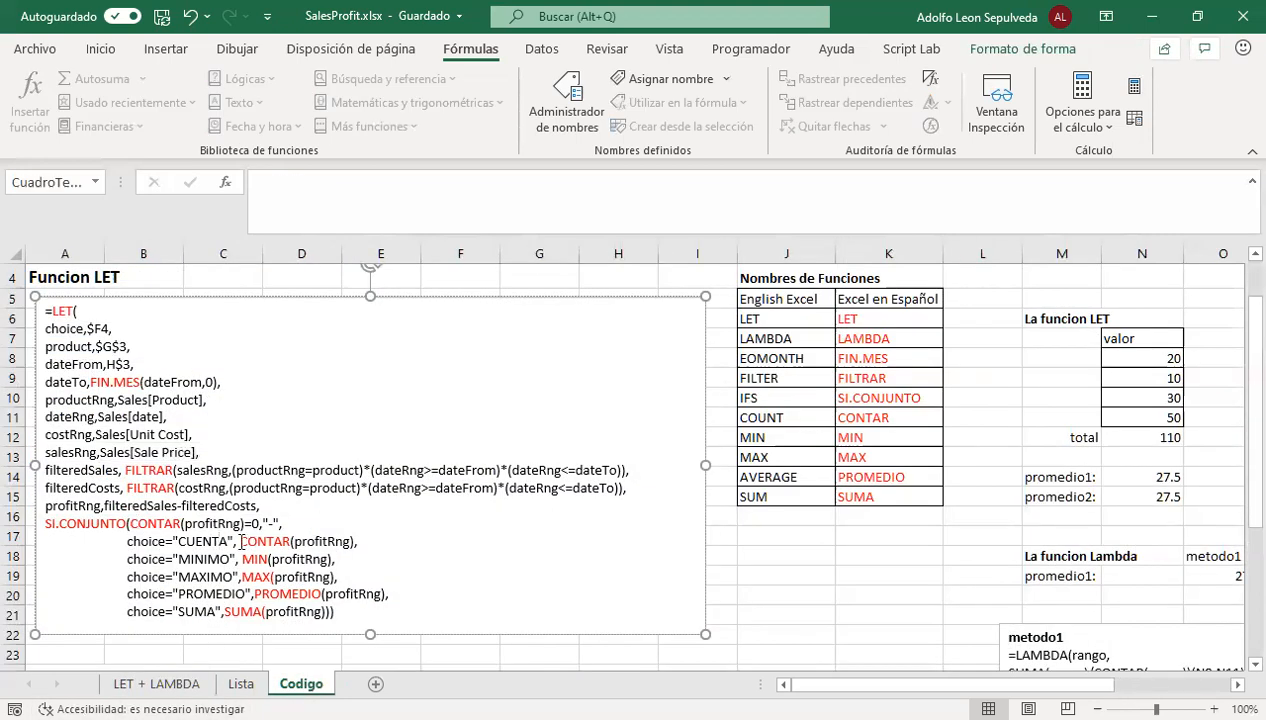
{"action": "left_click_drag", "start_coordinate": [241, 541], "coordinate": [363, 541]}
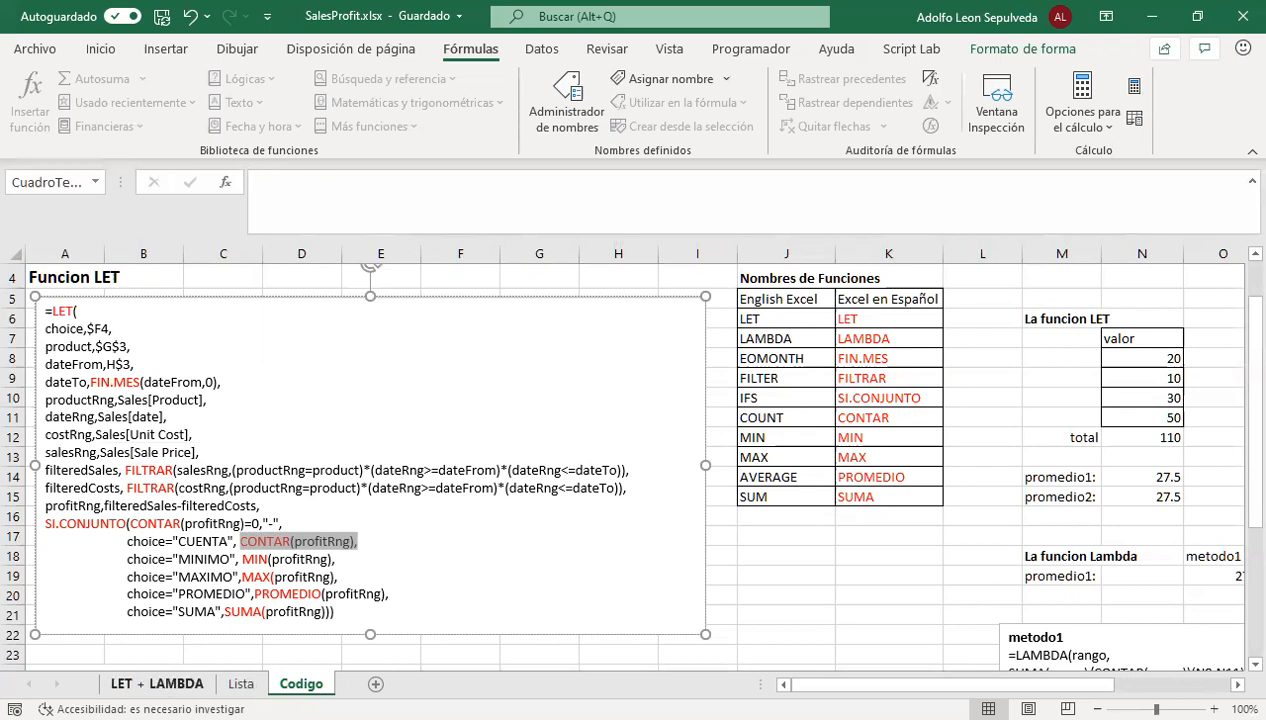
Compare the NUMBER_CRUNCH formulas in H16 and H15 on LET + LAMBDA with the LET formula in H5
{"action": "left_click", "coordinate": [157, 684]}
{"action": "left_click", "coordinate": [806, 580]}
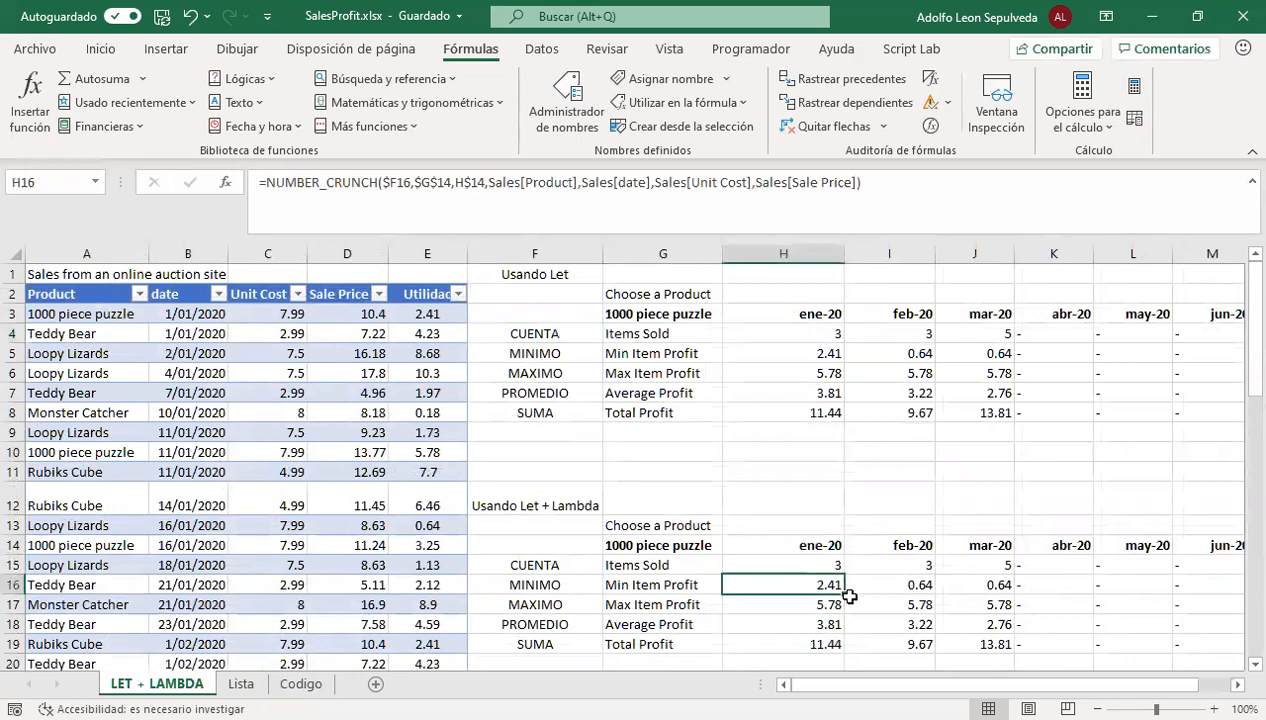
{"action": "left_click", "coordinate": [822, 564]}
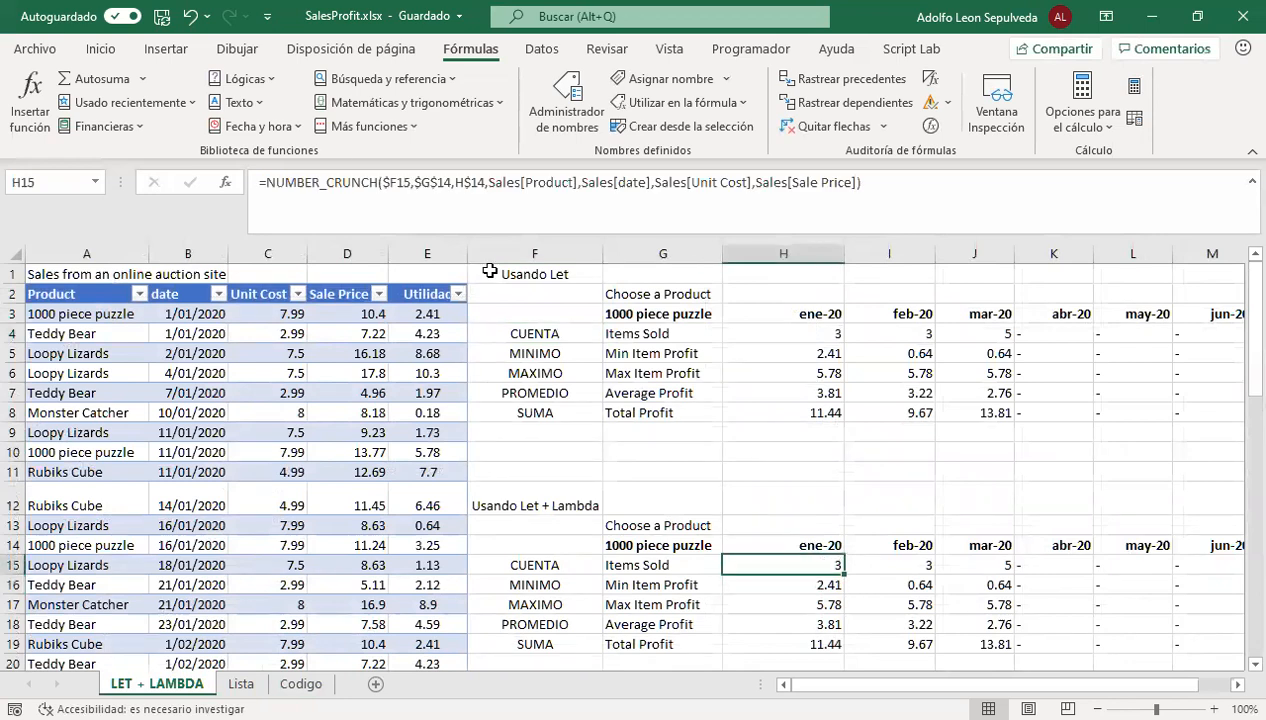
{"action": "left_click", "coordinate": [796, 356]}
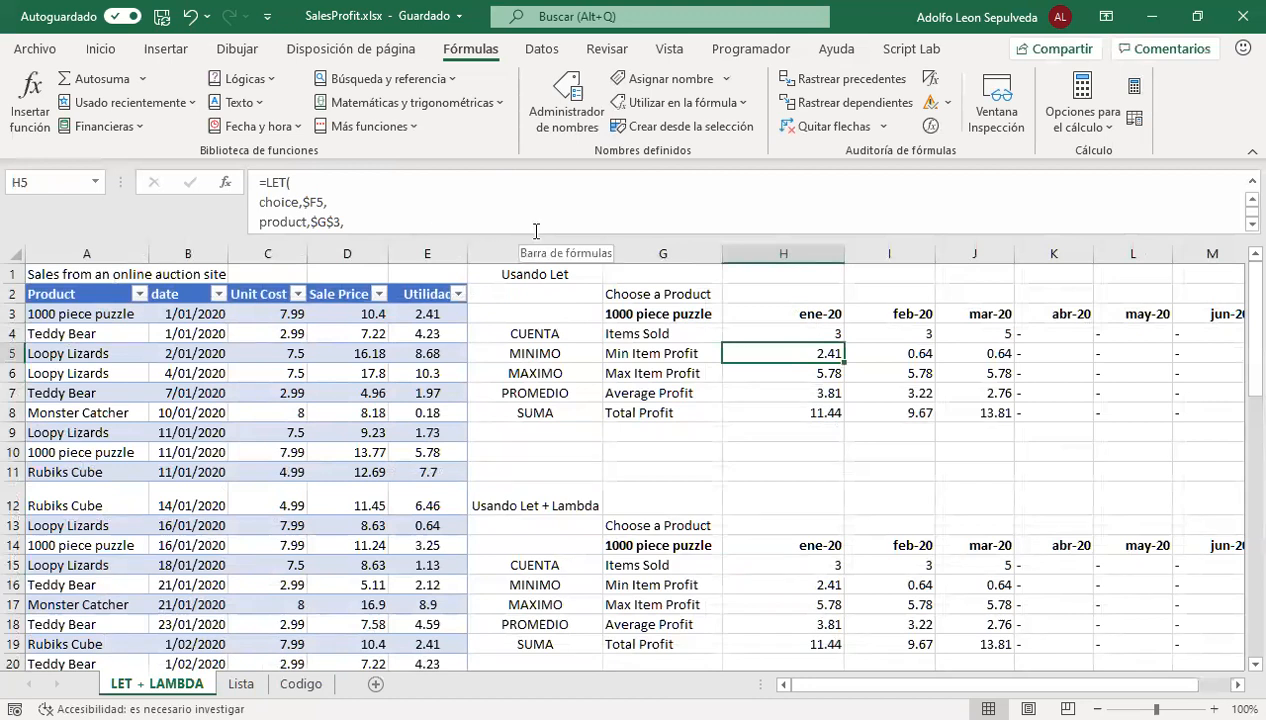
Enlarge the formula bar to show most of H5's LET formula, leaving the formula unedited
{"action": "left_click_drag", "start_coordinate": [530, 225], "coordinate": [535, 393]}
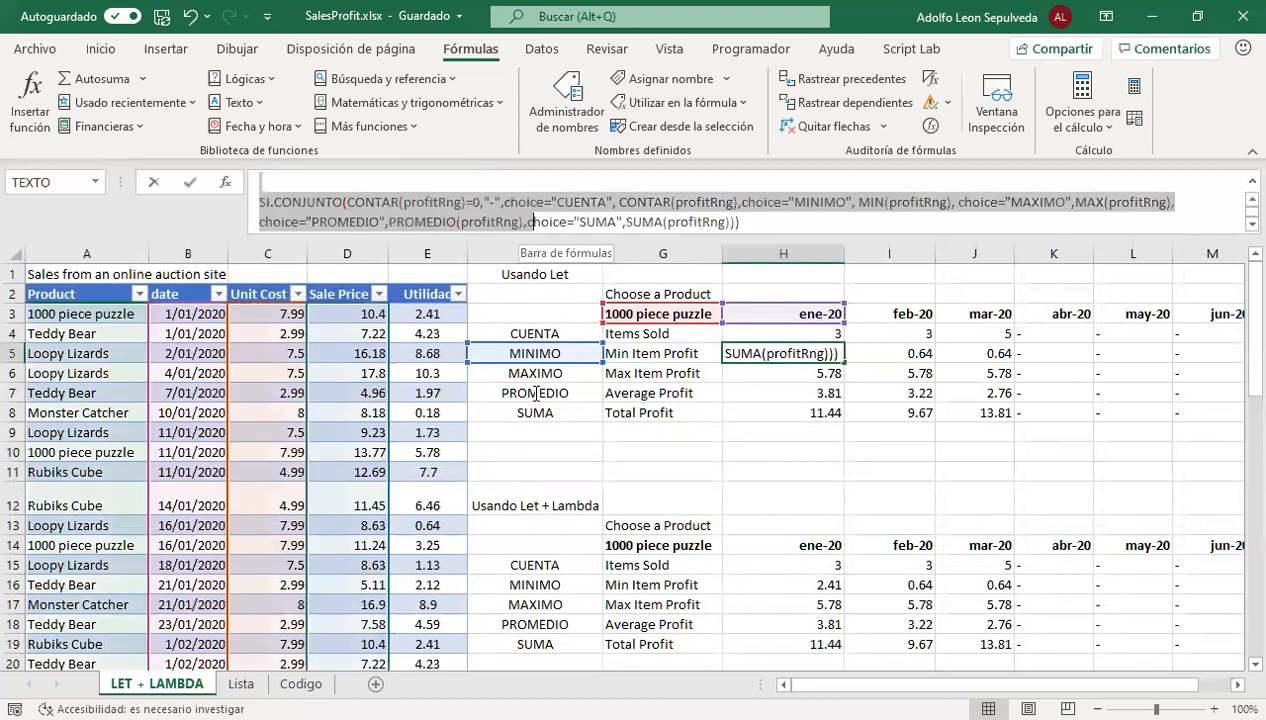
{"action": "left_click", "coordinate": [682, 231]}
{"action": "left_click_drag", "start_coordinate": [683, 240], "coordinate": [687, 400]}
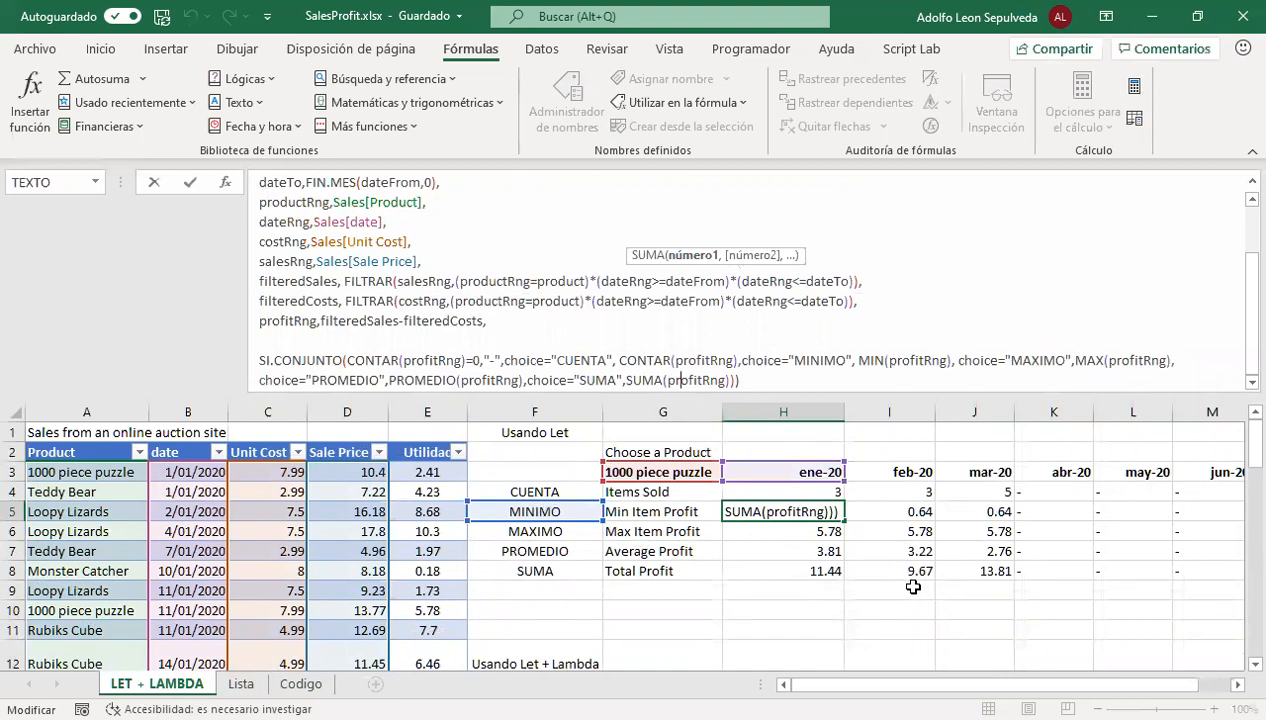
{"action": "key", "text": "Escape"}
Inspect the LET formulas in H4, H5 and H8, tracing their choice references to F4, F5 and F8
{"action": "left_click", "coordinate": [816, 492]}
{"action": "double_click", "coordinate": [816, 492]}
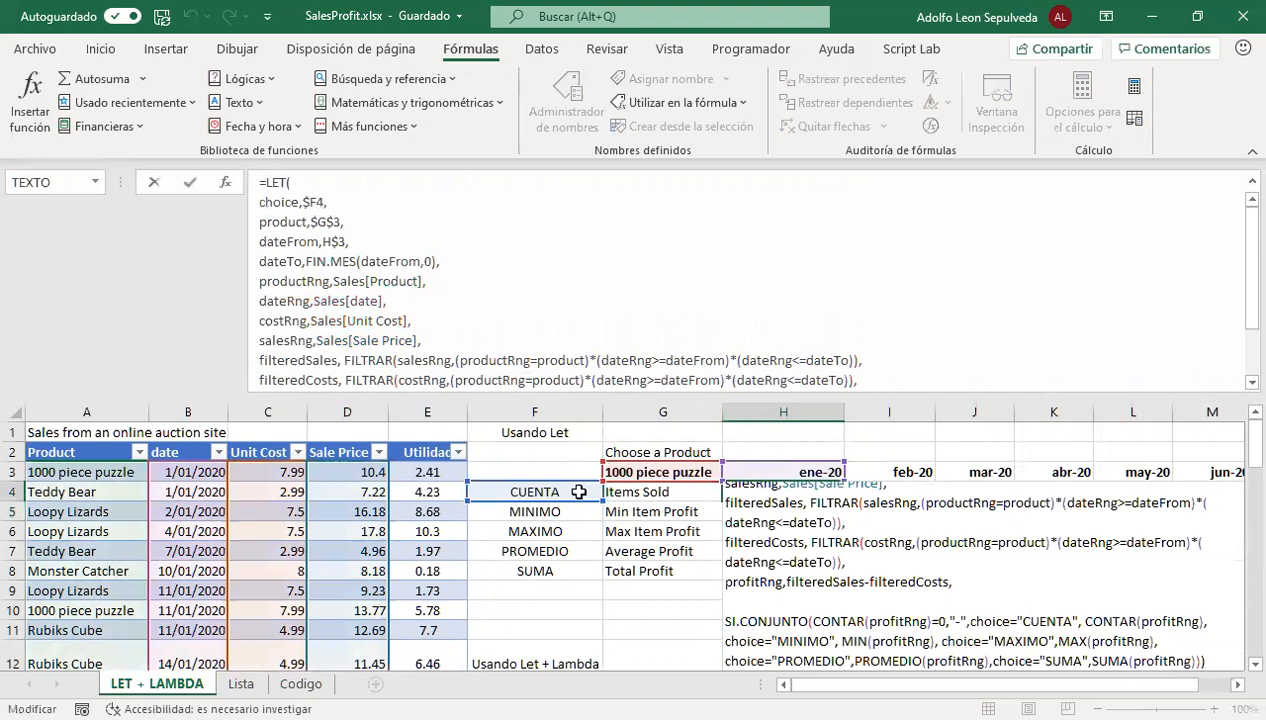
{"action": "key", "text": "Escape"}
{"action": "left_click", "coordinate": [803, 516]}
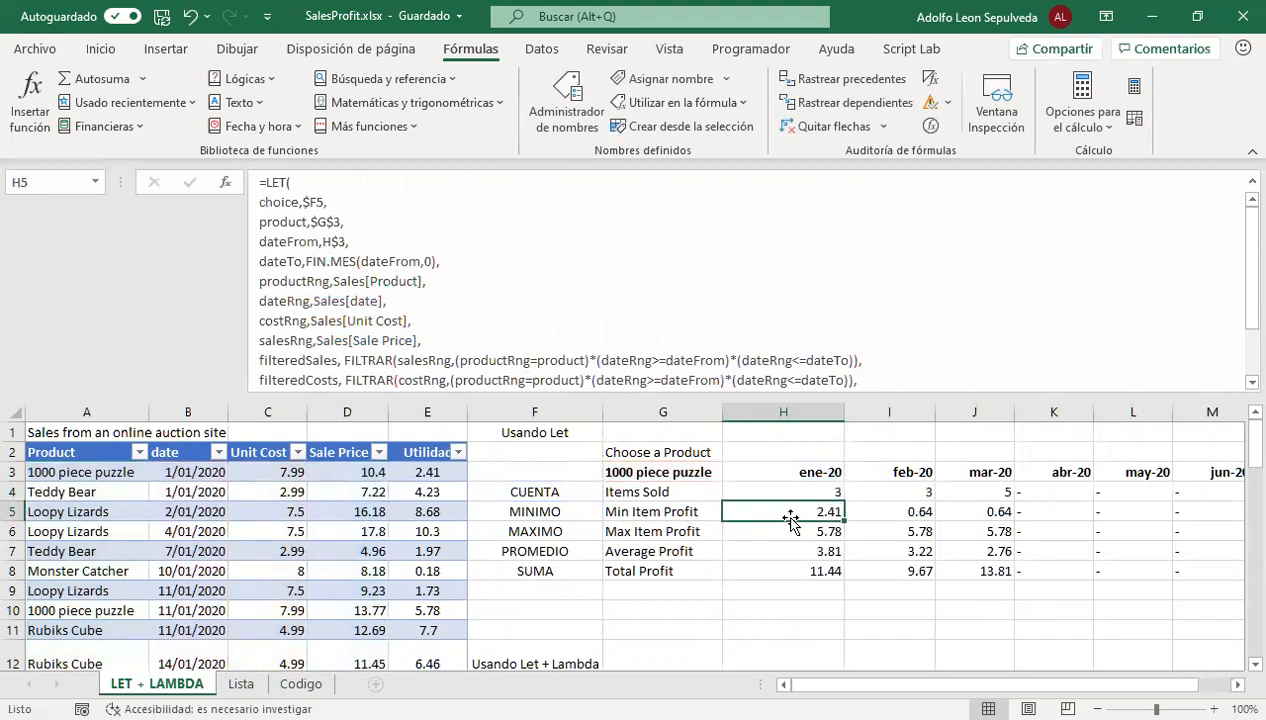
{"action": "double_click", "coordinate": [747, 511]}
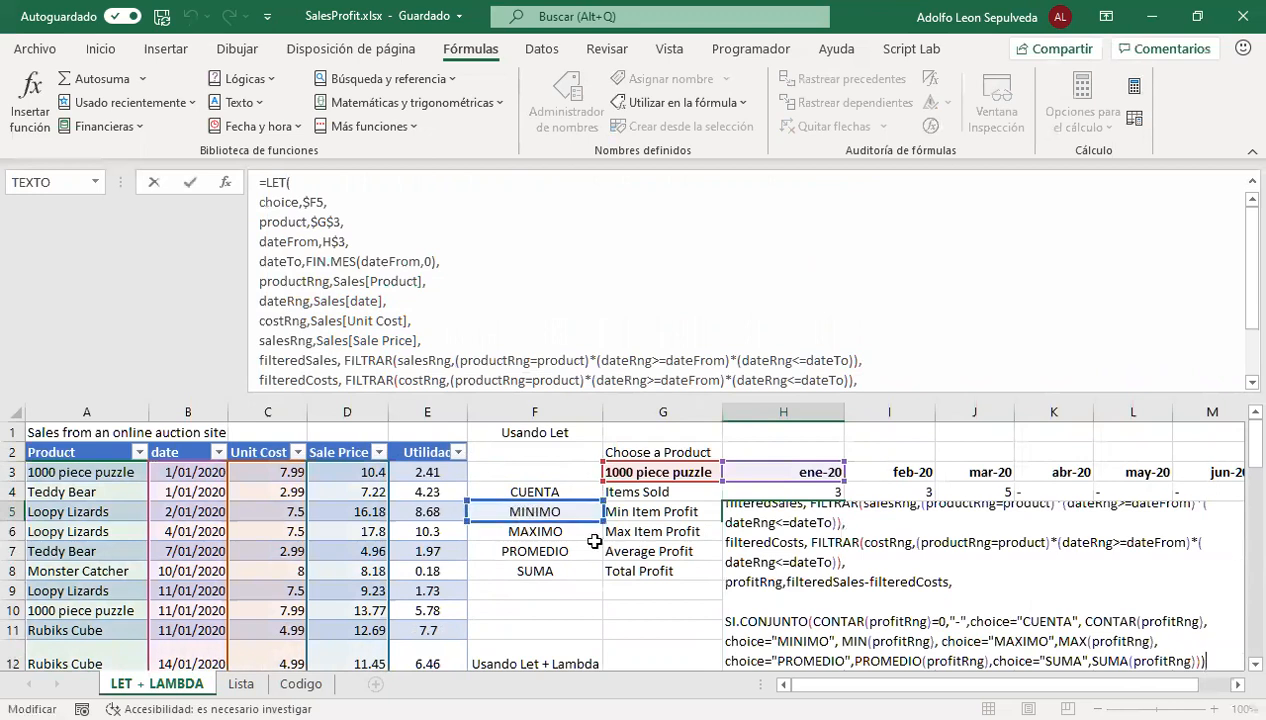
{"action": "key", "text": "Escape"}
{"action": "left_click", "coordinate": [815, 569]}
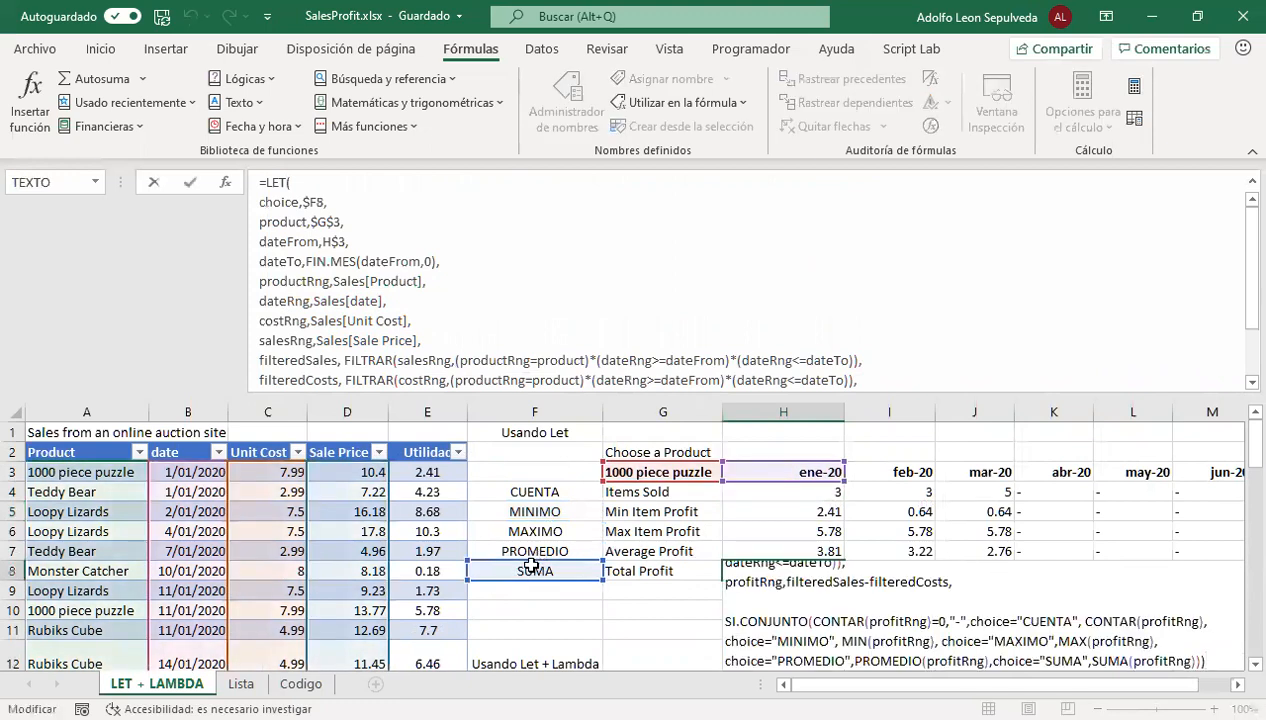
{"action": "key", "text": "Escape"}
Check the product options of selector G3, keeping 1000 piece puzzle, against the Lista sheet and the workbook's defined names
{"action": "left_click", "coordinate": [660, 473]}
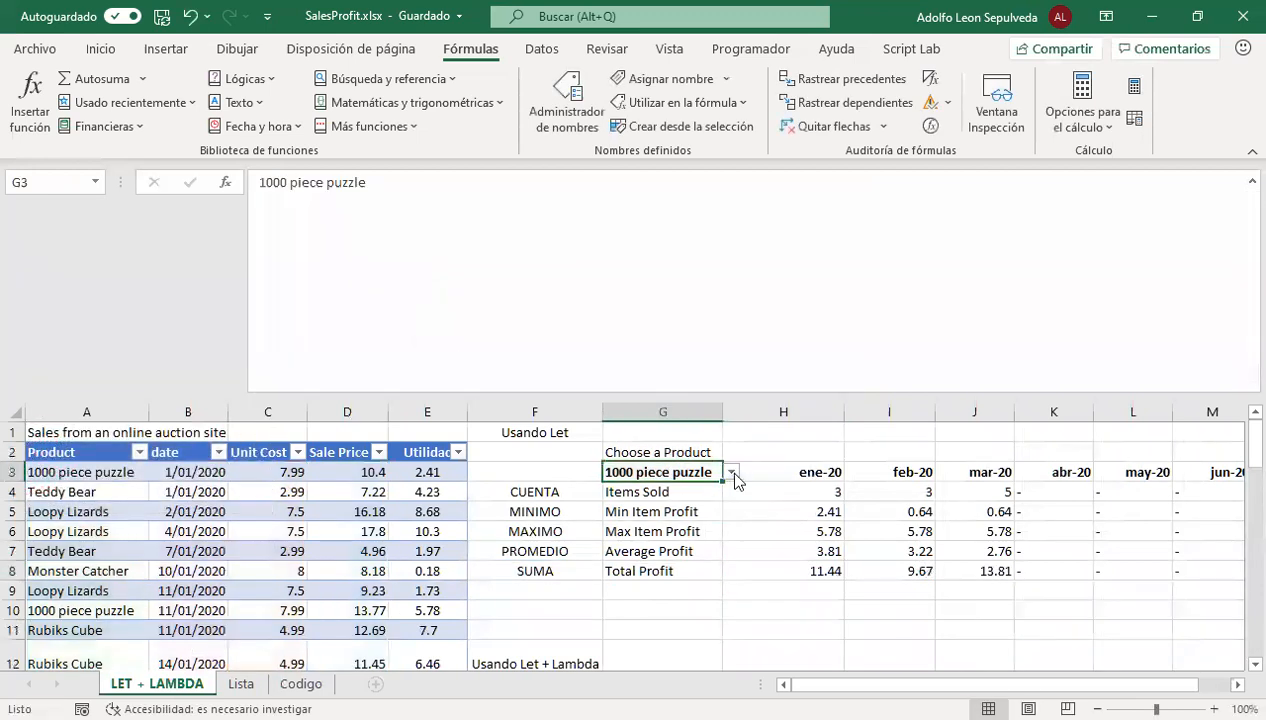
{"action": "left_click", "coordinate": [731, 473]}
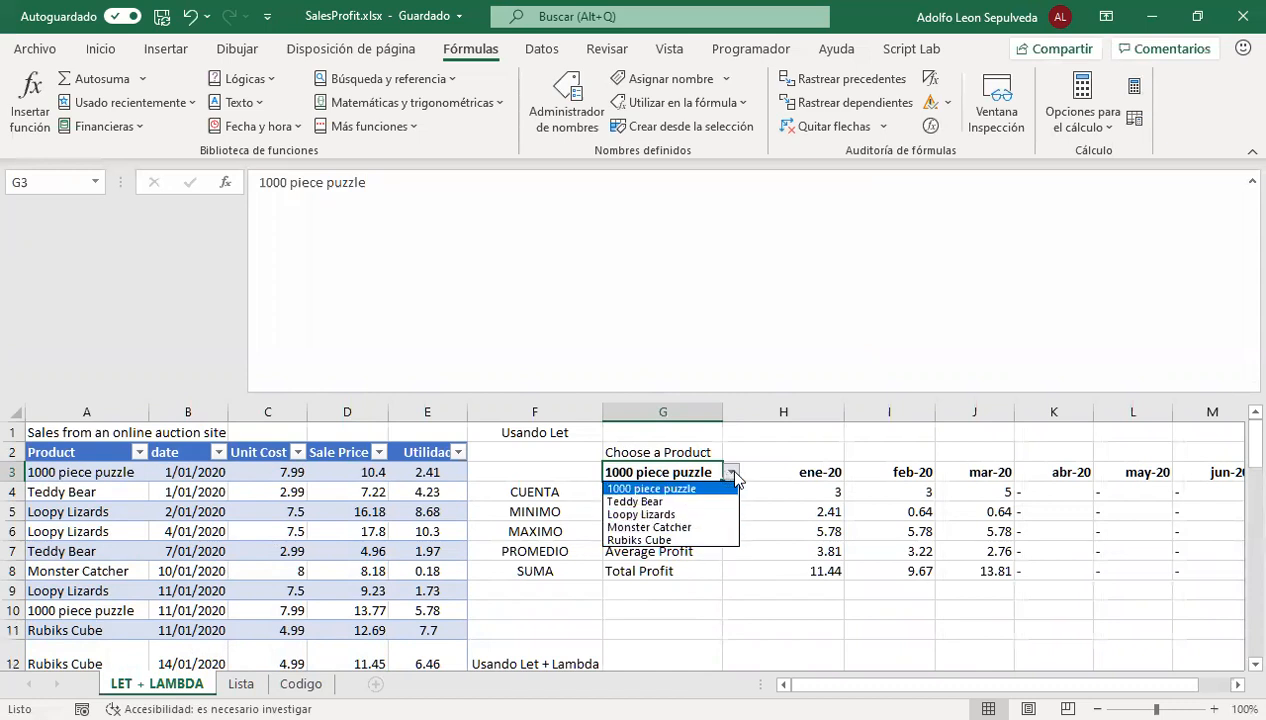
{"action": "left_click", "coordinate": [715, 488]}
{"action": "left_click", "coordinate": [241, 683]}
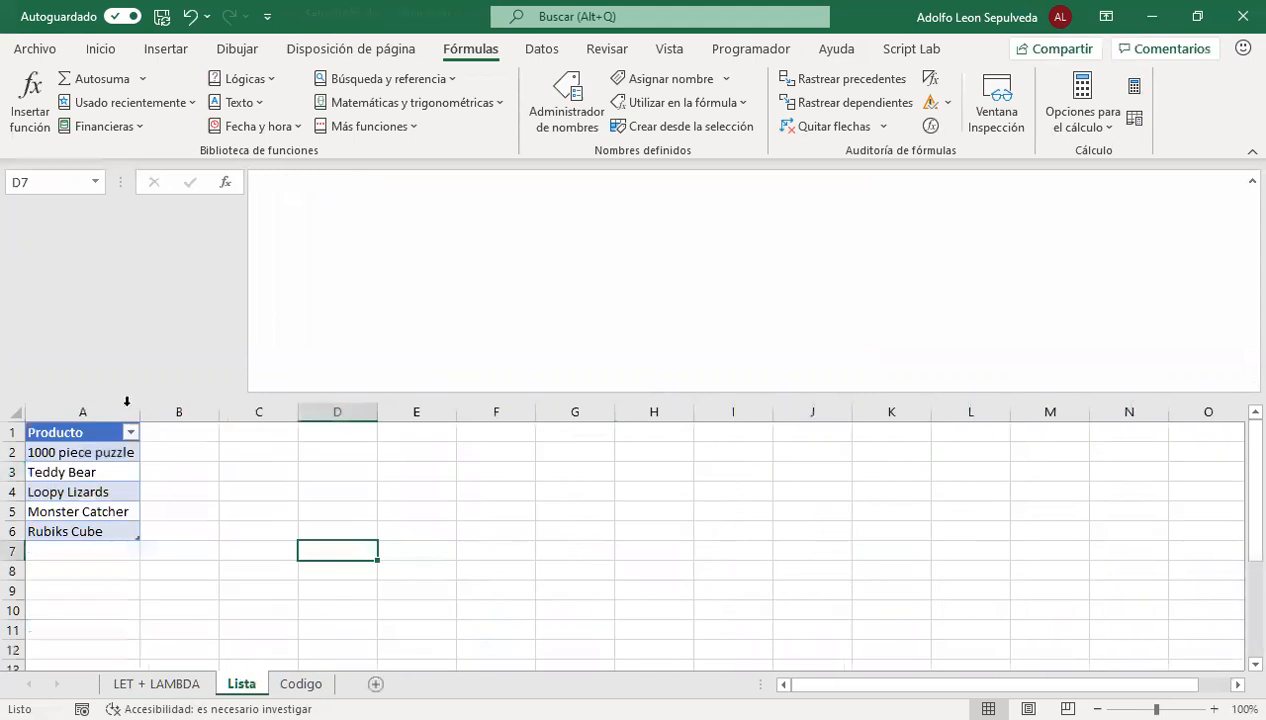
{"action": "left_click", "coordinate": [190, 683]}
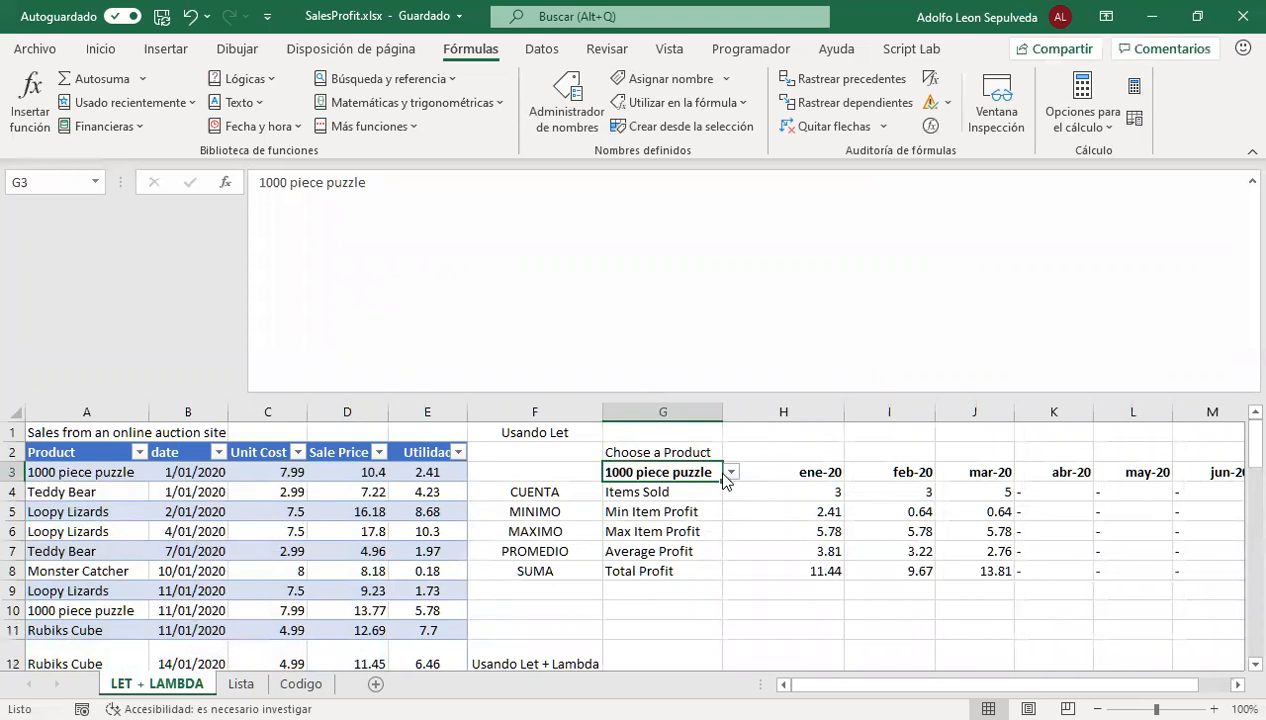
{"action": "left_click", "coordinate": [572, 112]}
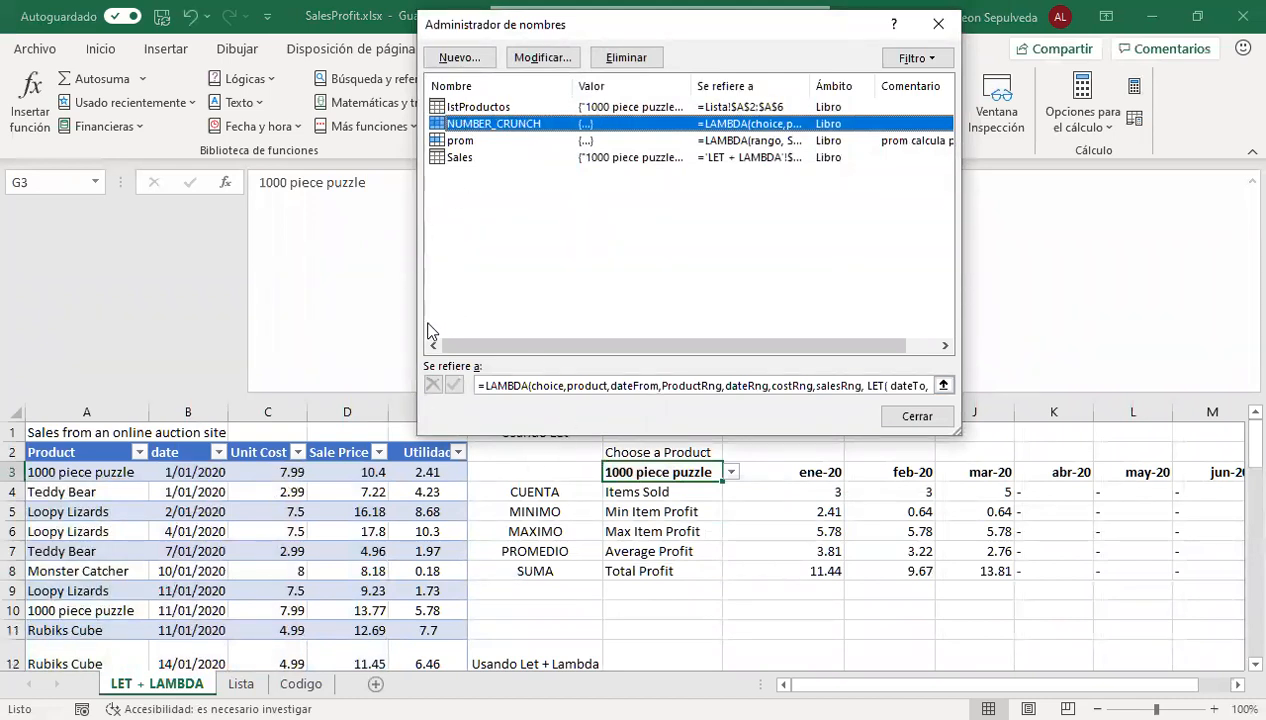
{"action": "left_click", "coordinate": [936, 26]}
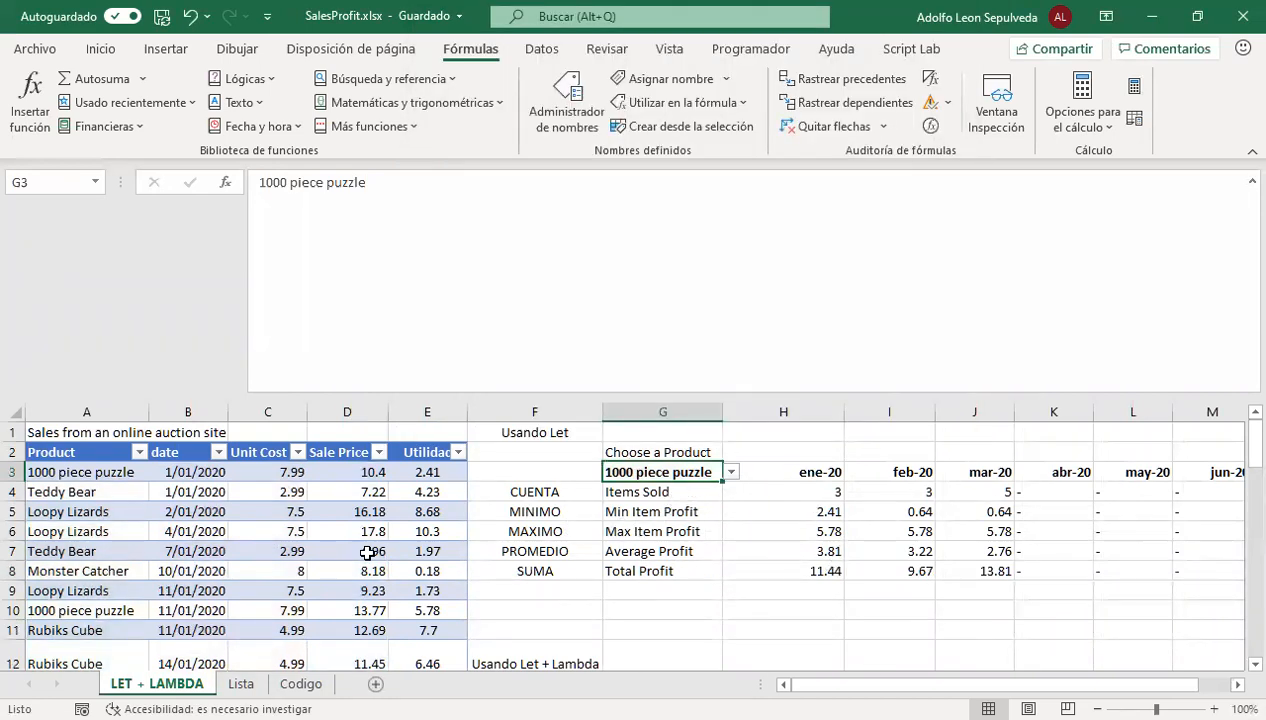
Shrink the formula bar to a single line so both profit summaries on LET + LAMBDA fit in view
{"action": "scroll", "coordinate": [559, 548], "scroll_direction": "down", "scroll_amount": 4}
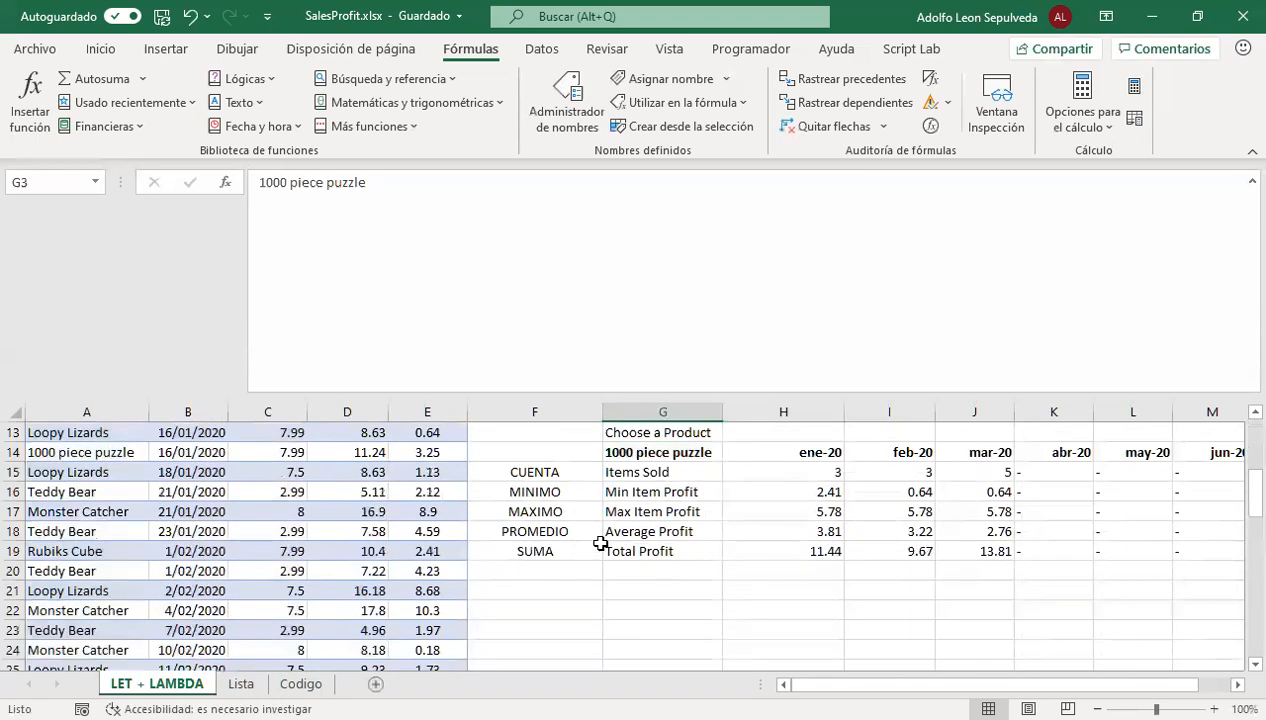
{"action": "scroll", "coordinate": [653, 550], "scroll_direction": "up", "scroll_amount": 2}
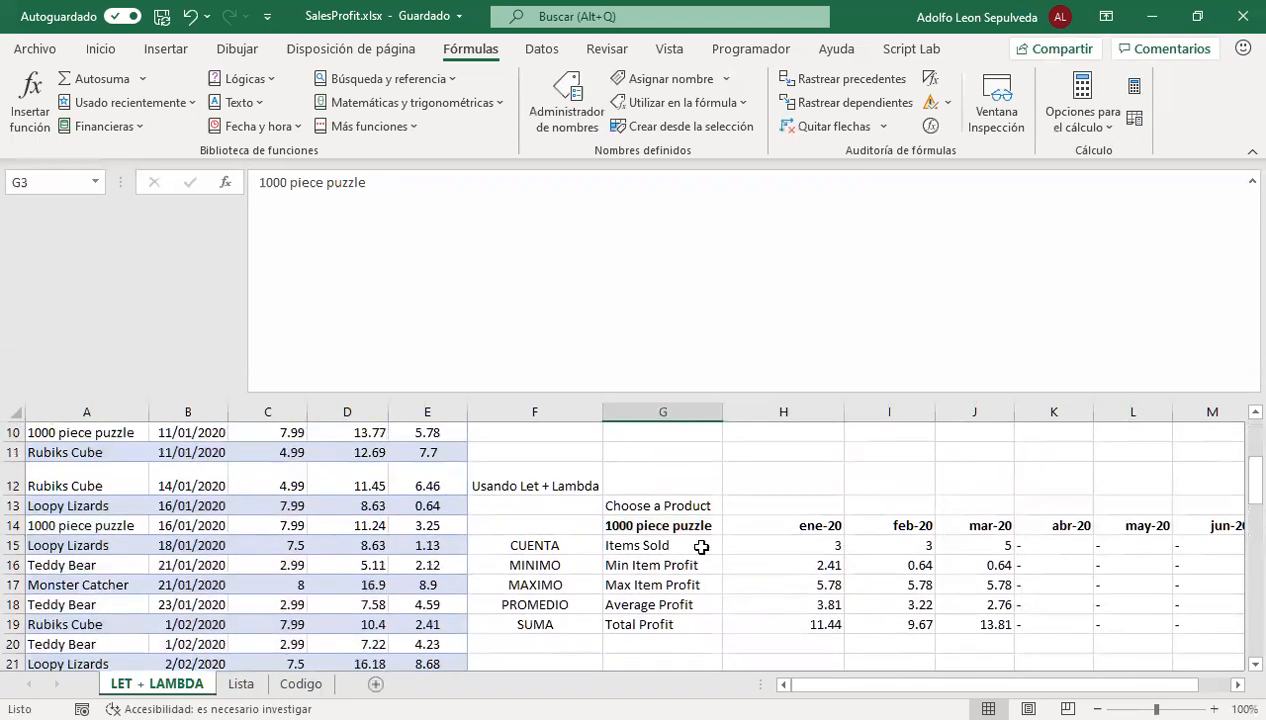
{"action": "scroll", "coordinate": [647, 519], "scroll_direction": "up", "scroll_amount": 1}
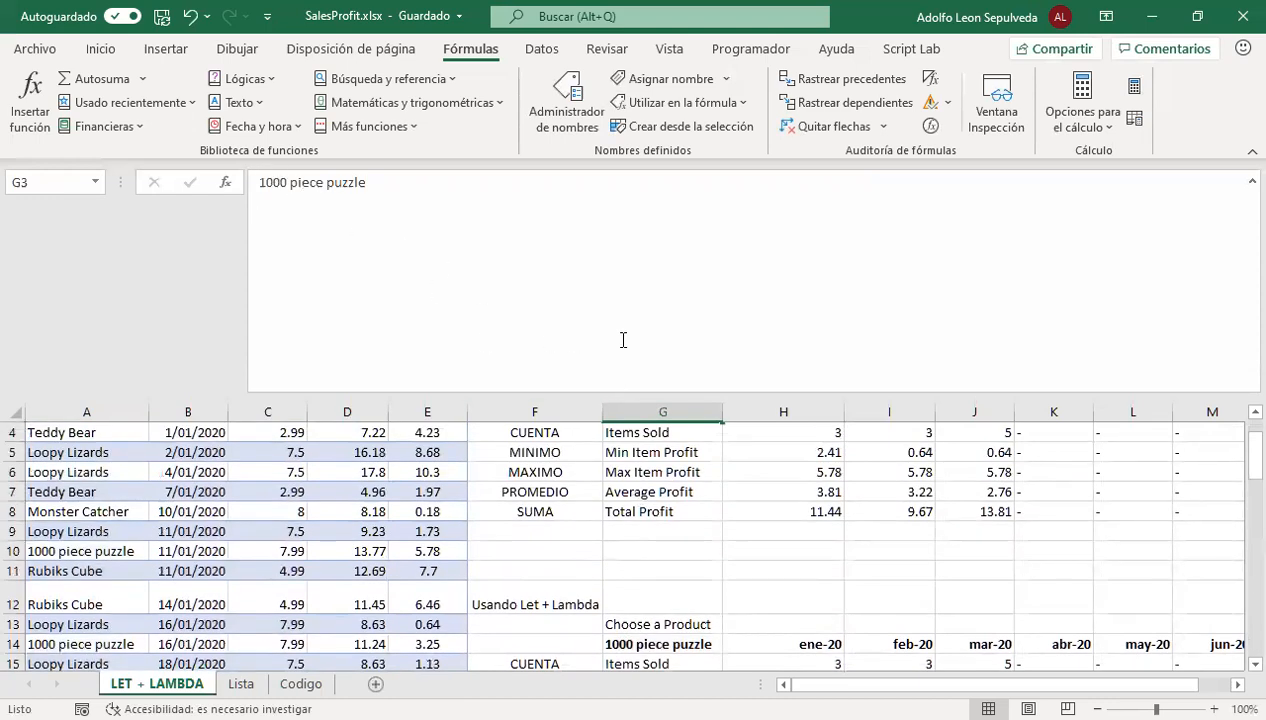
{"action": "left_click", "coordinate": [716, 390]}
{"action": "left_click_drag", "start_coordinate": [746, 393], "coordinate": [750, 205]}
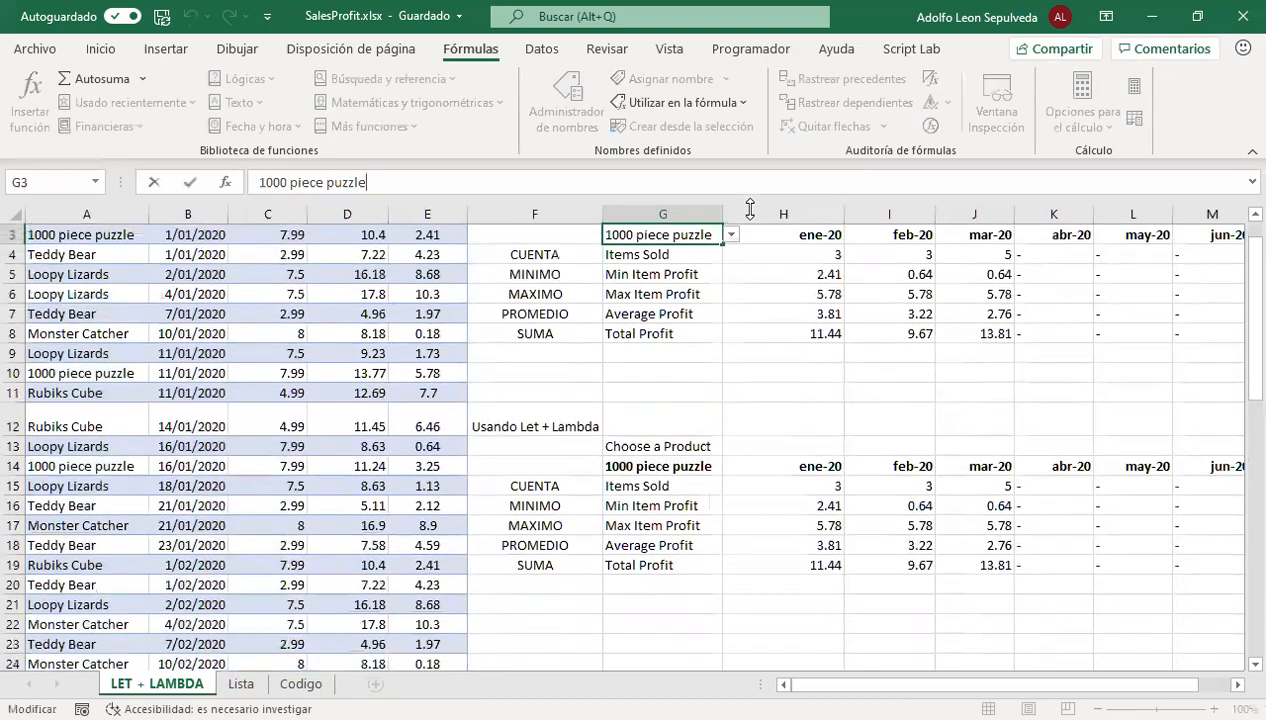
Compare the NUMBER_CRUNCH formula in H15 with the LET formula in H4 for Items Sold in ene-20
{"action": "left_click", "coordinate": [806, 491]}
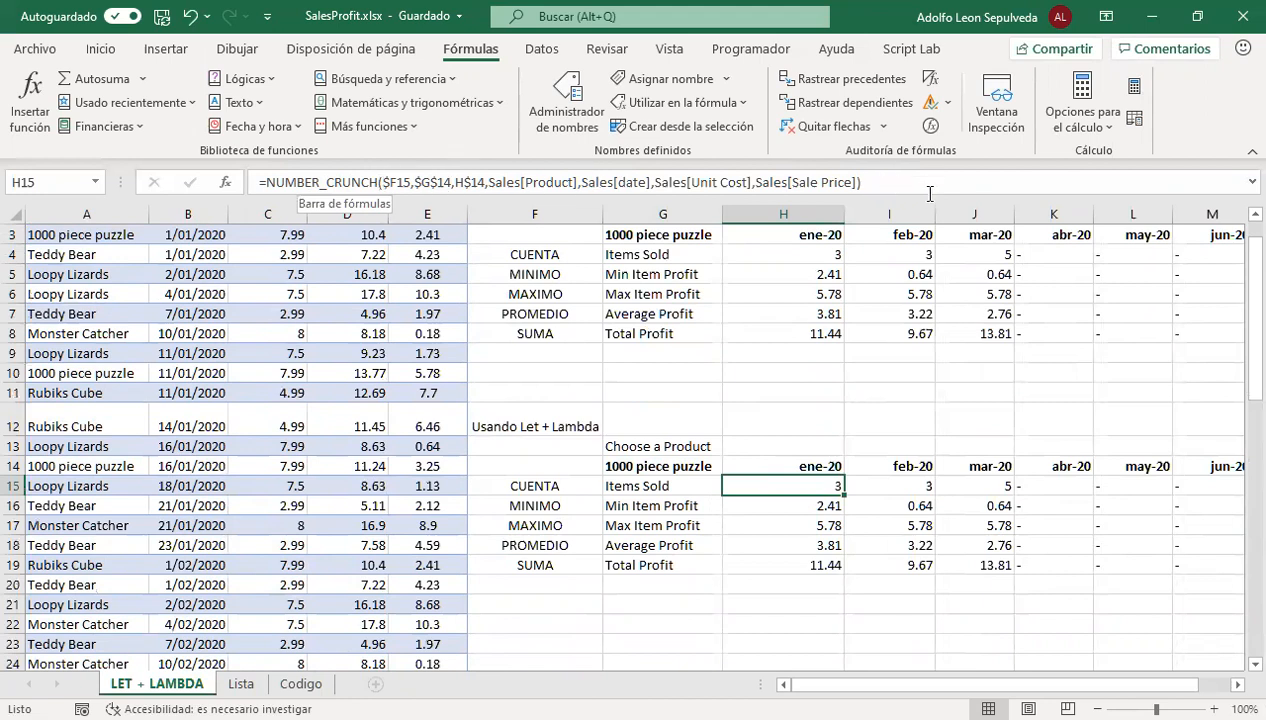
{"action": "left_click", "coordinate": [782, 254]}
{"action": "left_click", "coordinate": [785, 485]}
{"action": "scroll", "coordinate": [778, 333], "scroll_direction": "up", "scroll_amount": 1}
{"action": "scroll", "coordinate": [778, 333], "scroll_direction": "up", "scroll_amount": 1}
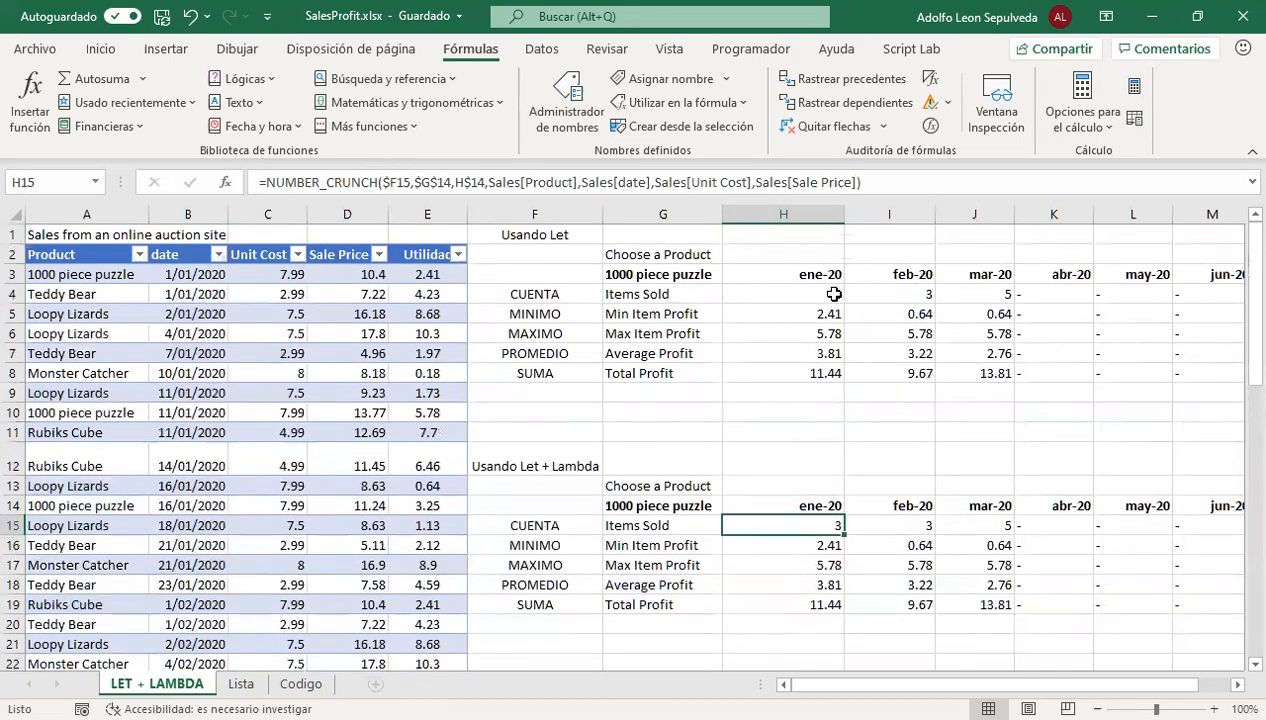
{"action": "left_click", "coordinate": [786, 290]}
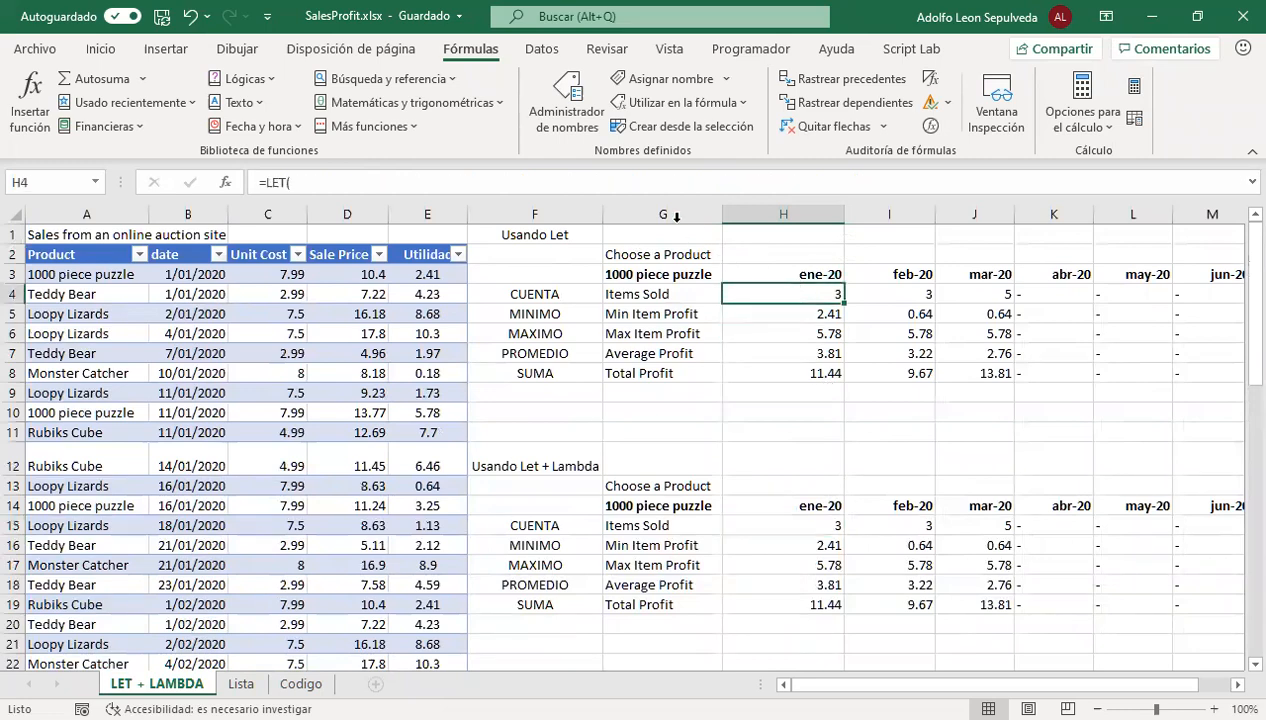
{"action": "left_click_drag", "start_coordinate": [662, 194], "coordinate": [690, 200]}
Inspect the NUMBER_CRUNCH formulas in H15 through H19 of the Usando Let + Lambda summary
{"action": "left_click", "coordinate": [816, 522]}
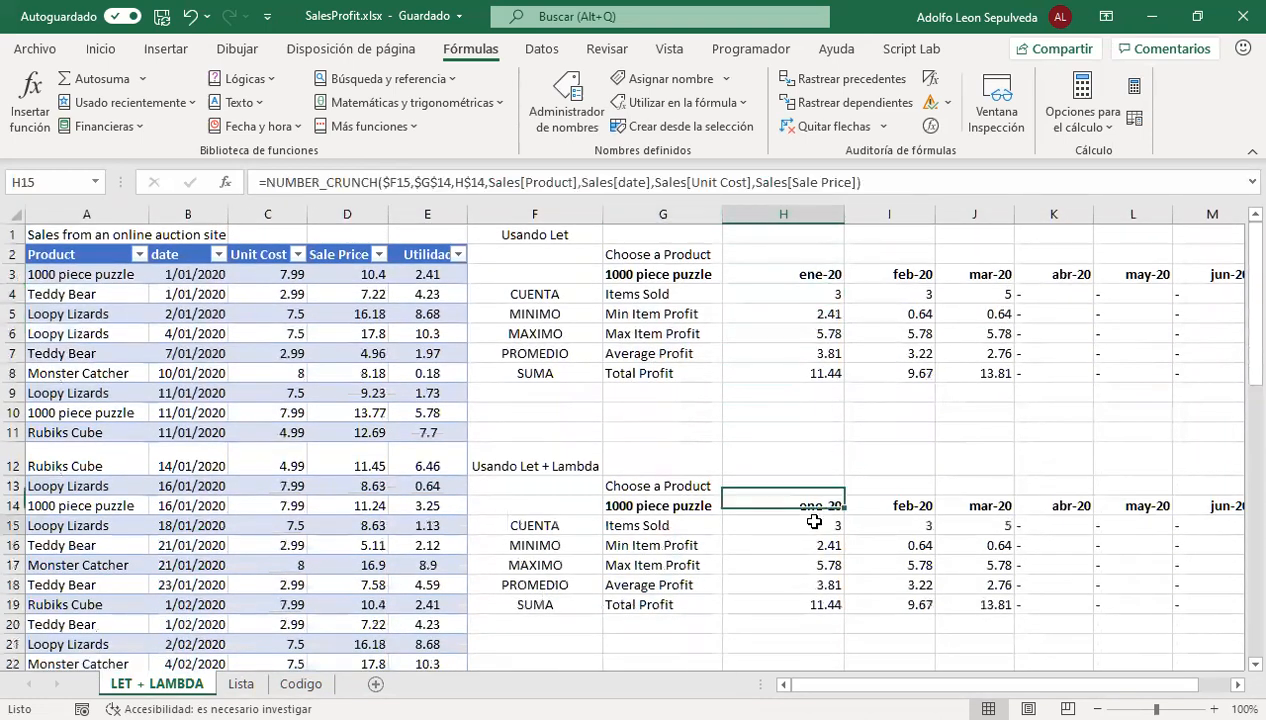
{"action": "left_click", "coordinate": [822, 545]}
{"action": "left_click", "coordinate": [822, 563]}
{"action": "left_click", "coordinate": [826, 584]}
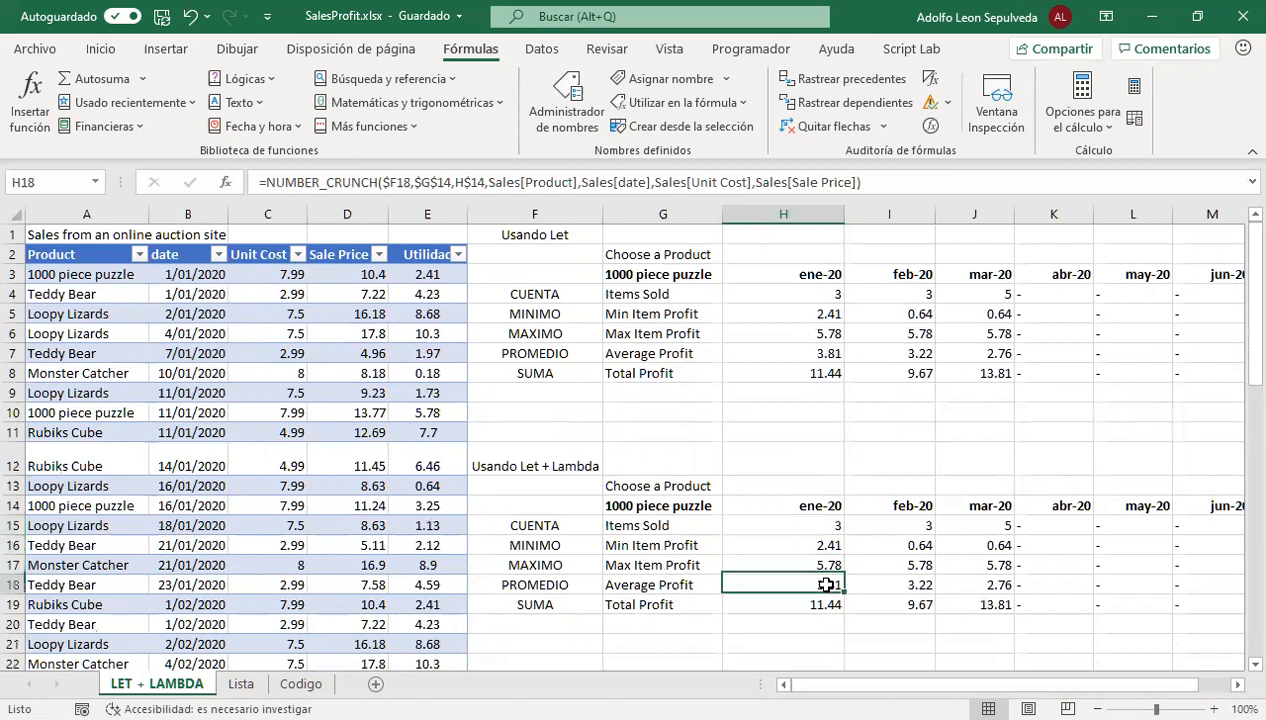
{"action": "left_click", "coordinate": [823, 604]}
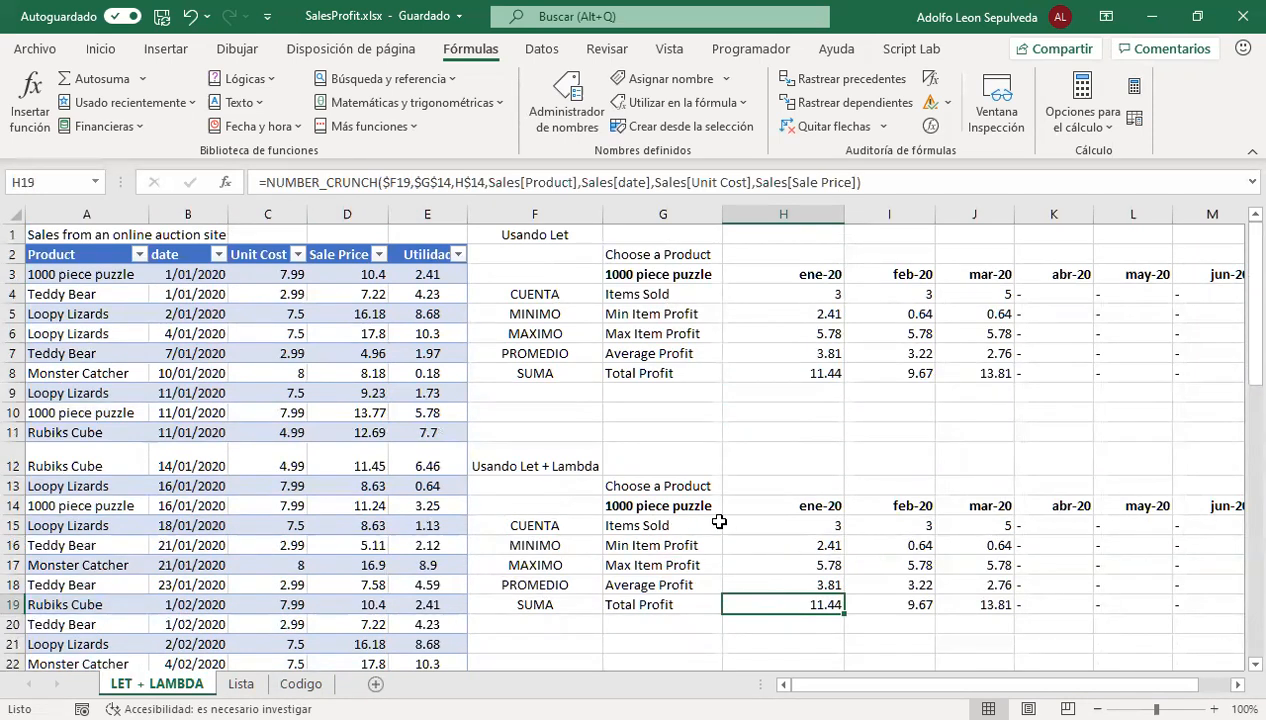
Trace the arguments of H15's NUMBER_CRUNCH formula to their source cells and Sales columns, leaving the formula unedited
{"action": "left_click", "coordinate": [778, 526]}
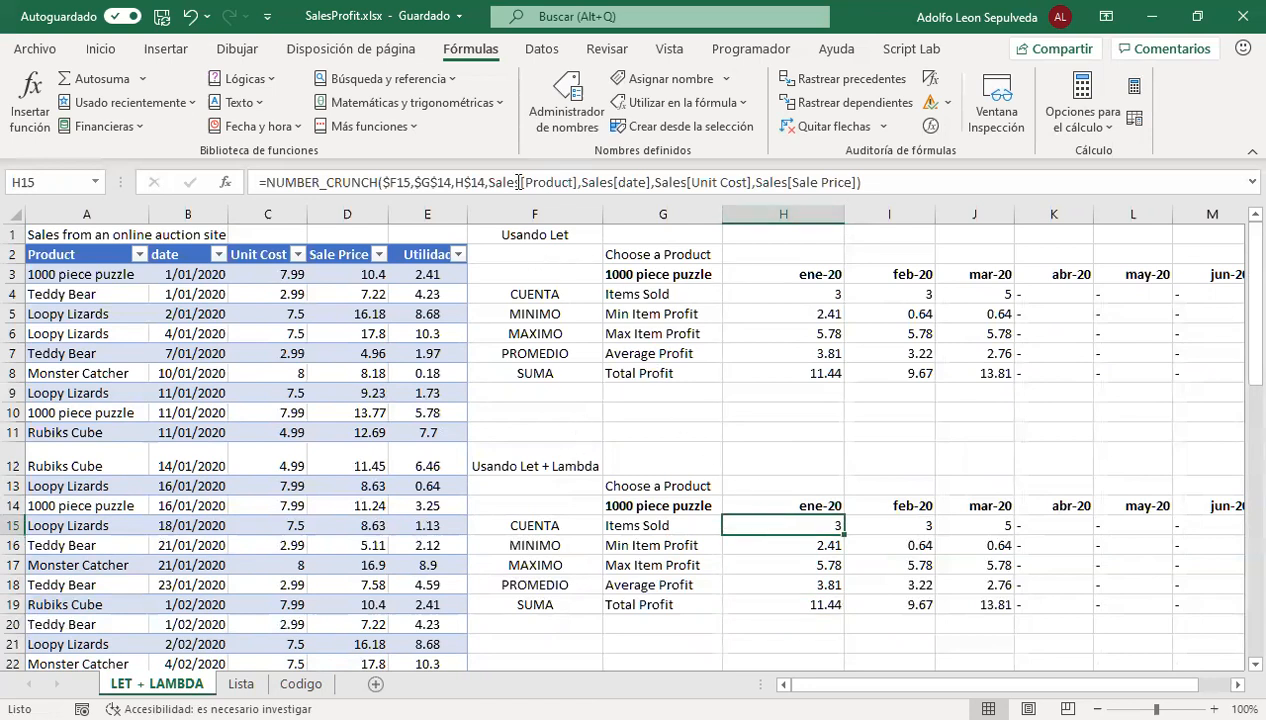
{"action": "left_click_drag", "start_coordinate": [258, 182], "coordinate": [915, 185]}
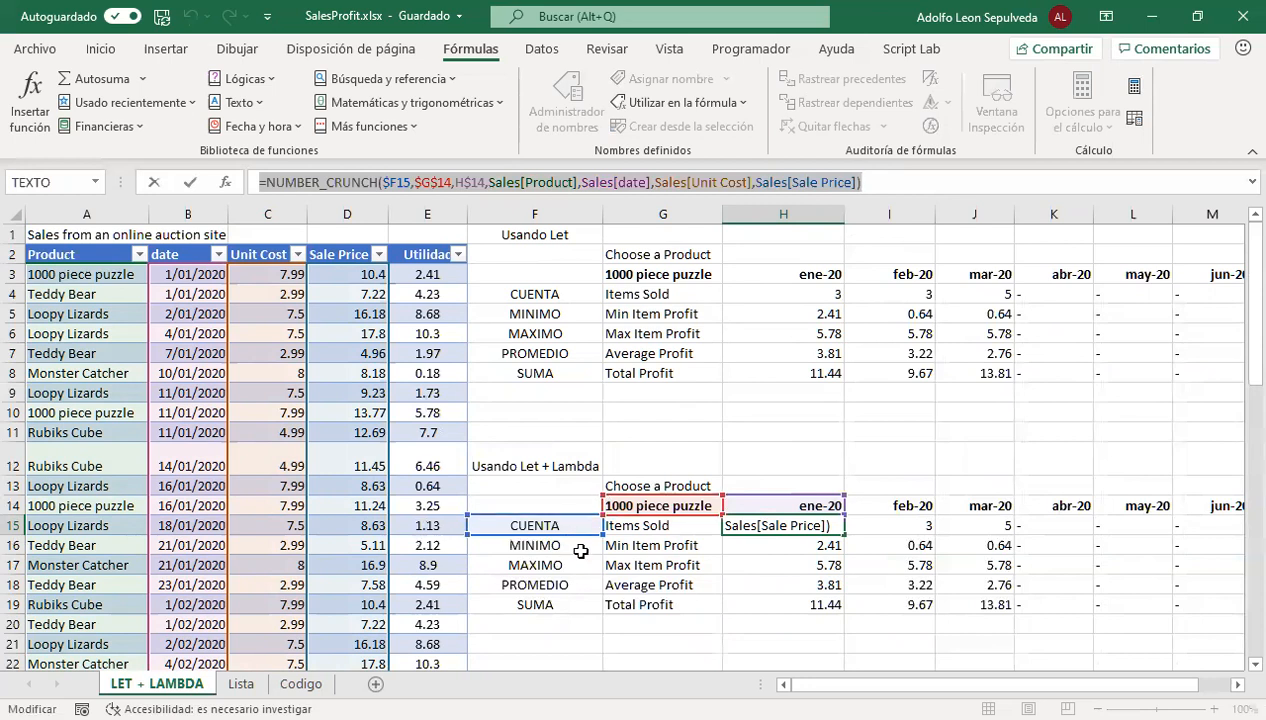
{"action": "key", "text": "Escape"}
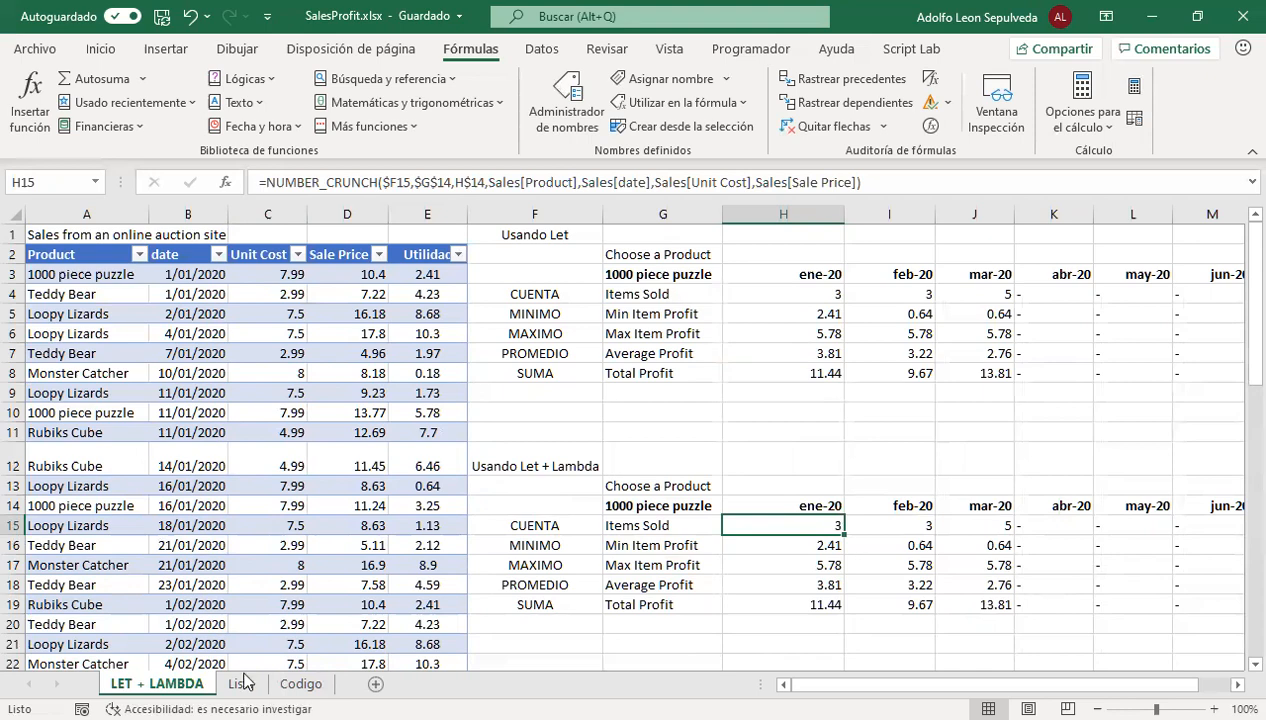
On the Codigo sheet, compare the SI.CONJUNTO block of the LET code with the one in the LET + LAMBDA combinadas code
{"action": "left_click", "coordinate": [300, 683]}
{"action": "scroll", "coordinate": [255, 480], "scroll_direction": "down", "scroll_amount": 6}
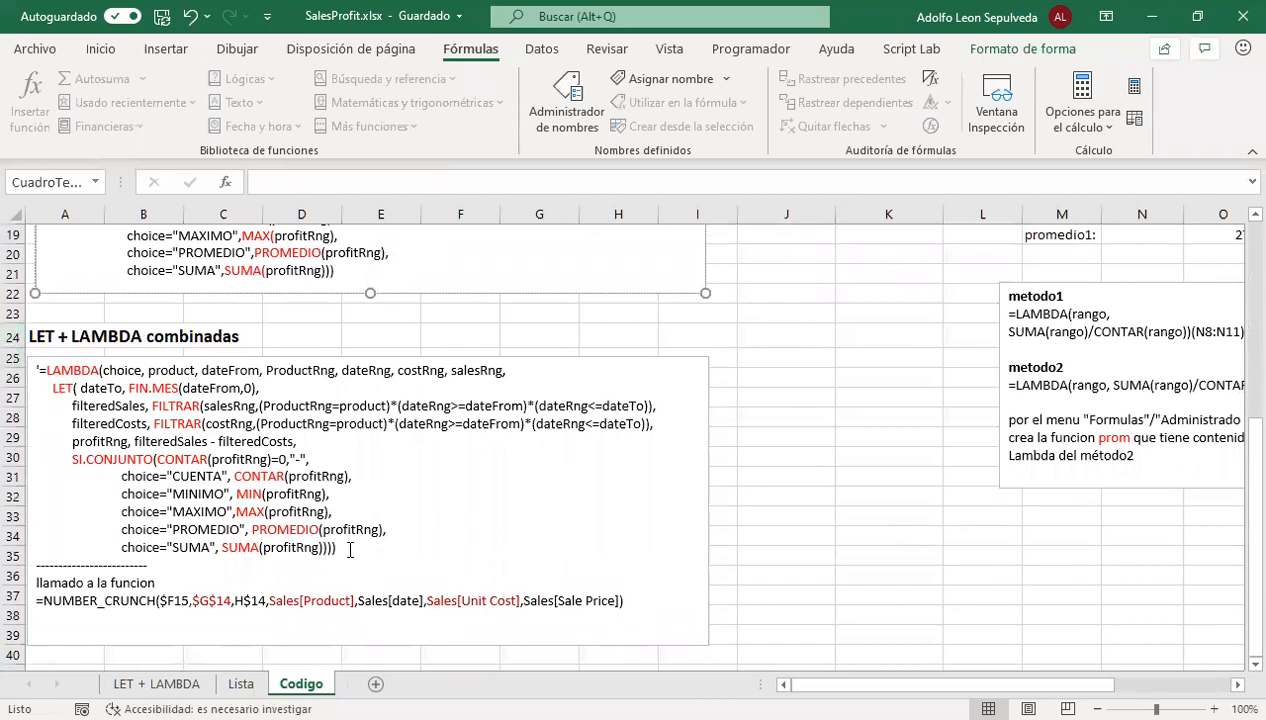
{"action": "left_click_drag", "start_coordinate": [354, 554], "coordinate": [14, 374]}
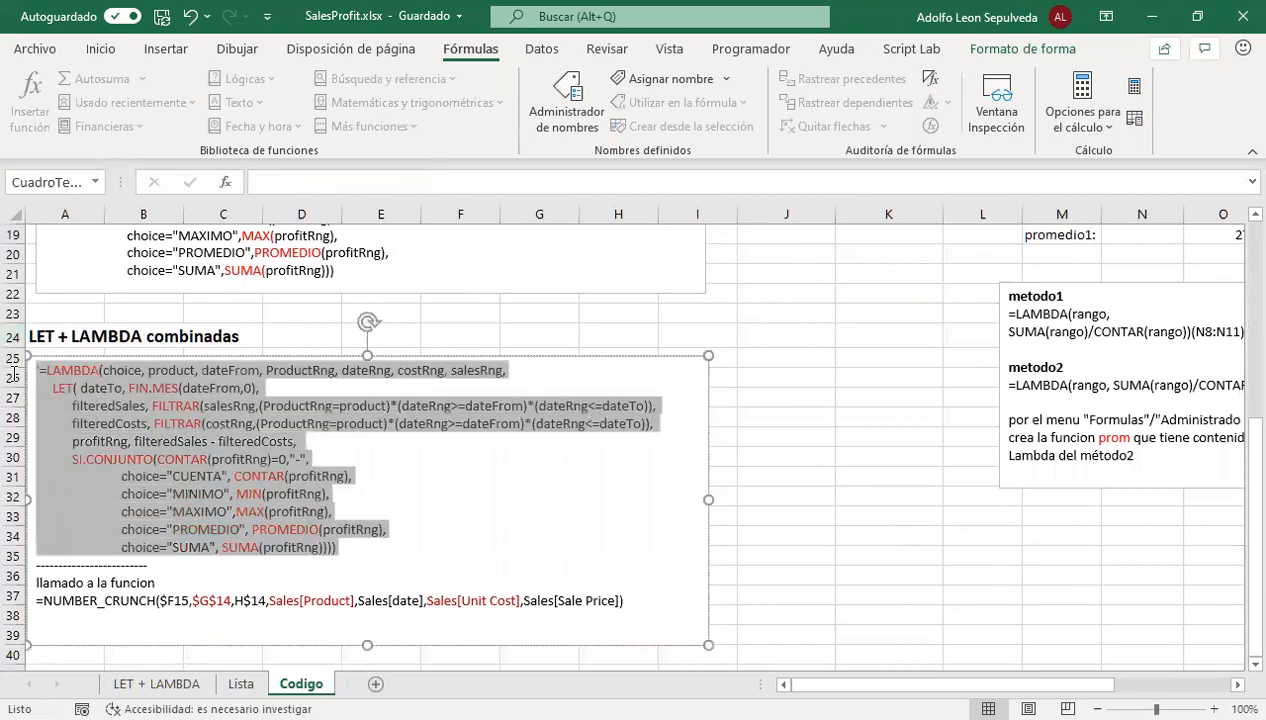
{"action": "scroll", "coordinate": [233, 350], "scroll_direction": "up", "scroll_amount": 3}
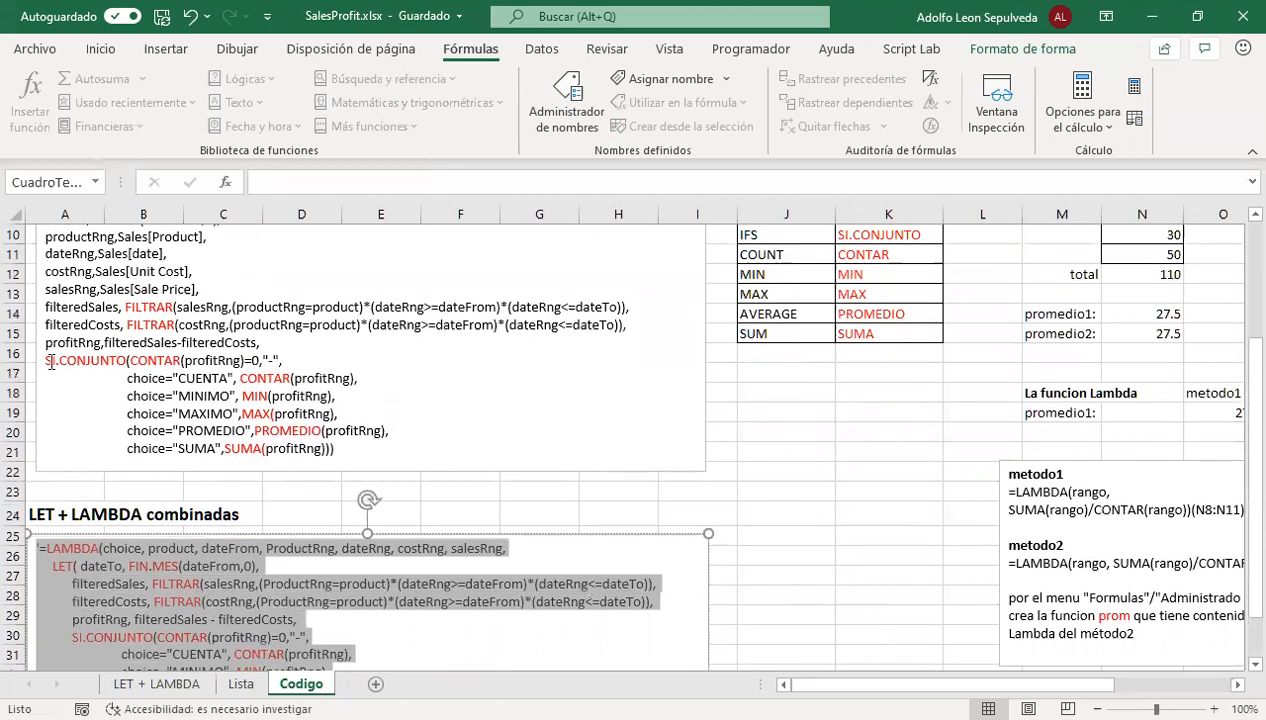
{"action": "left_click_drag", "start_coordinate": [39, 362], "coordinate": [413, 455]}
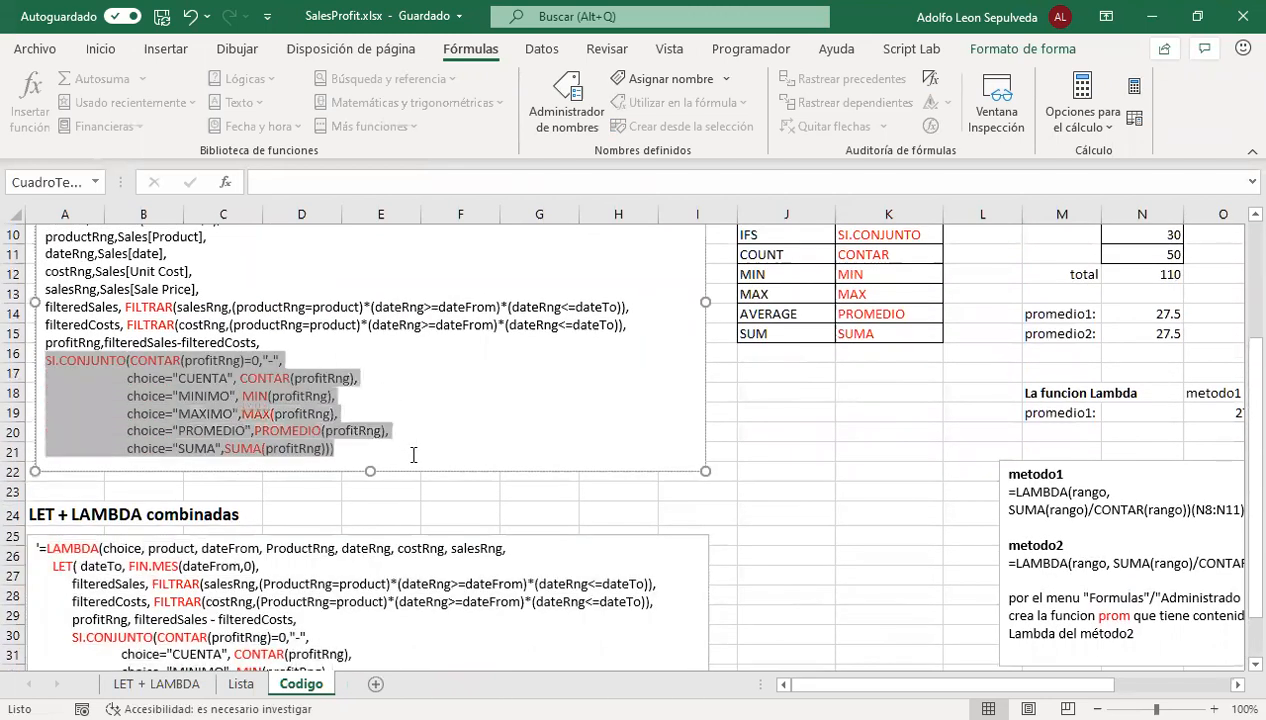
{"action": "scroll", "coordinate": [413, 455], "scroll_direction": "down", "scroll_amount": 3}
{"action": "left_click_drag", "start_coordinate": [65, 457], "coordinate": [337, 548]}
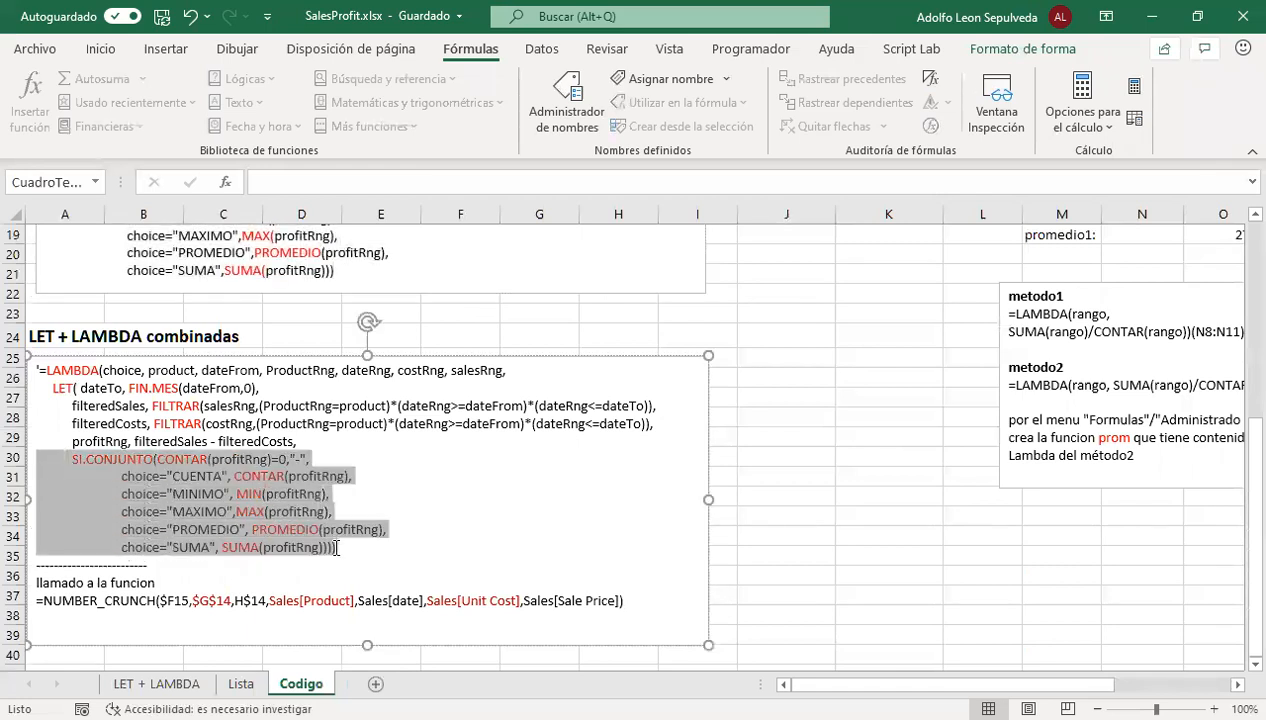
{"action": "scroll", "coordinate": [267, 345], "scroll_direction": "up", "scroll_amount": 3}
{"action": "scroll", "coordinate": [220, 390], "scroll_direction": "down", "scroll_amount": 1}
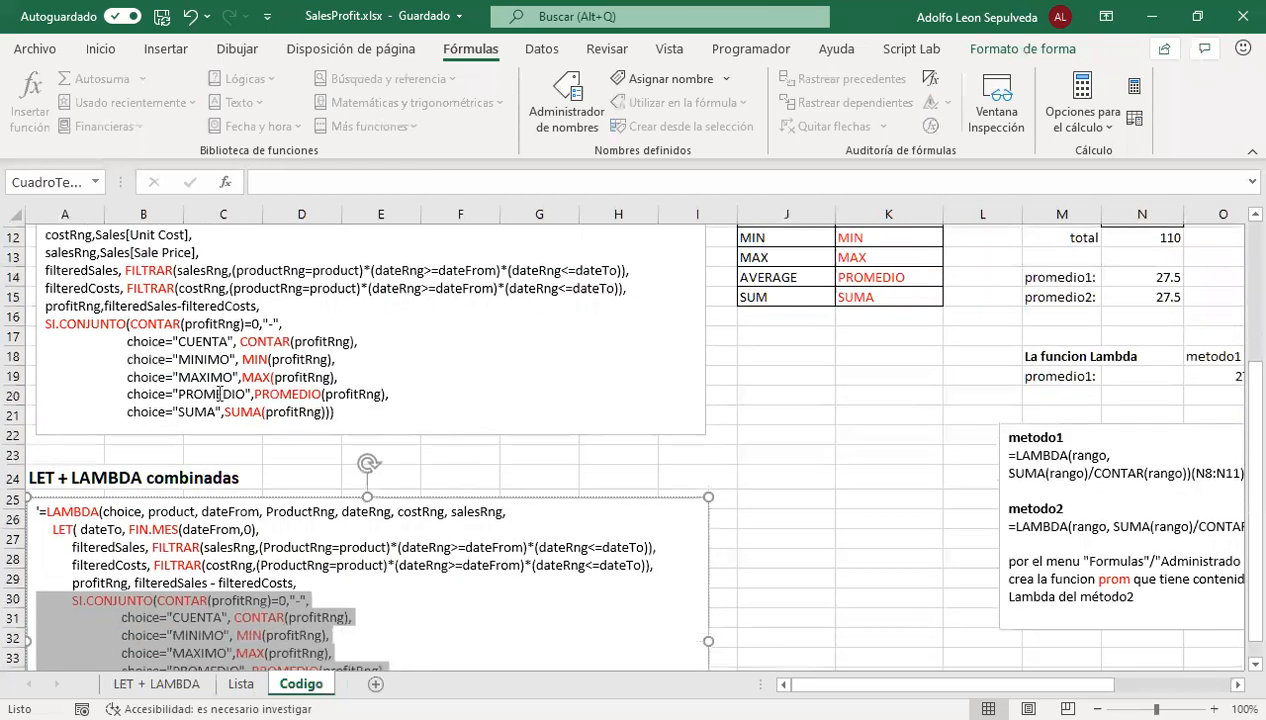
{"action": "scroll", "coordinate": [219, 394], "scroll_direction": "down", "scroll_amount": 1}
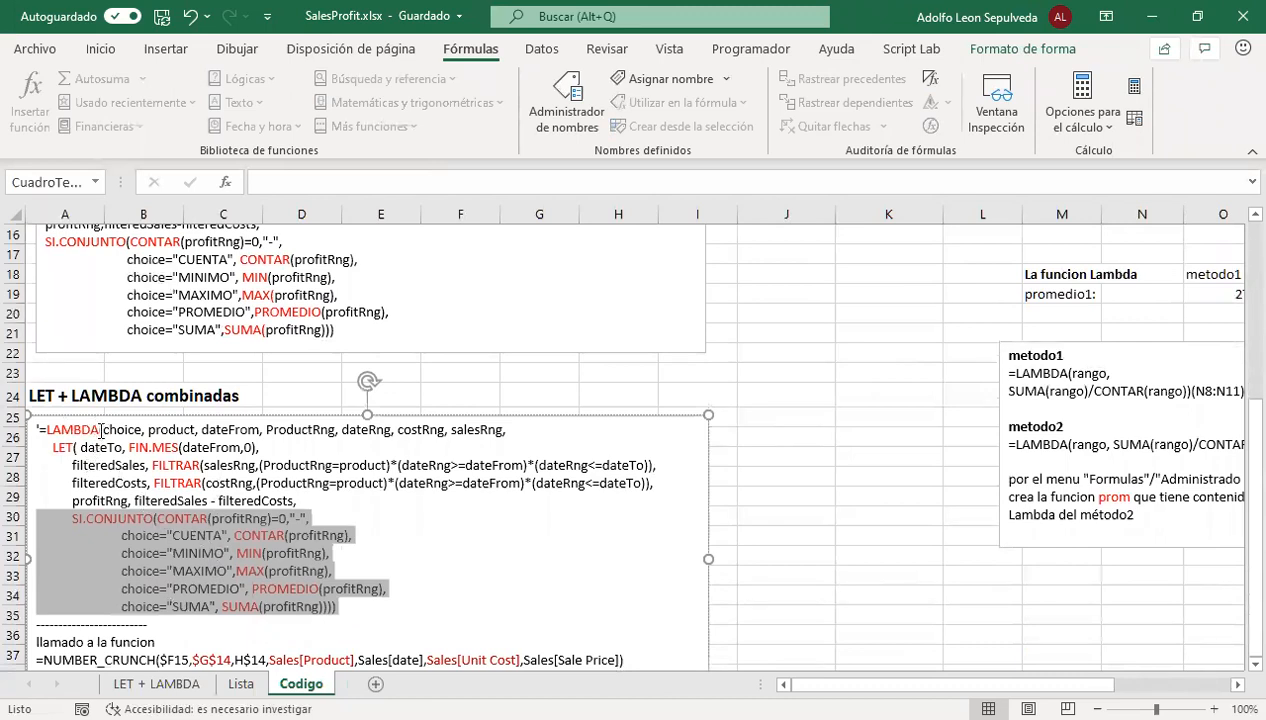
Examine the LAMBDA parameters from choice to salesRng, the nested LET calculation and the NUMBER_CRUNCH call in LET + LAMBDA combinadas
{"action": "left_click_drag", "start_coordinate": [104, 428], "coordinate": [484, 423]}
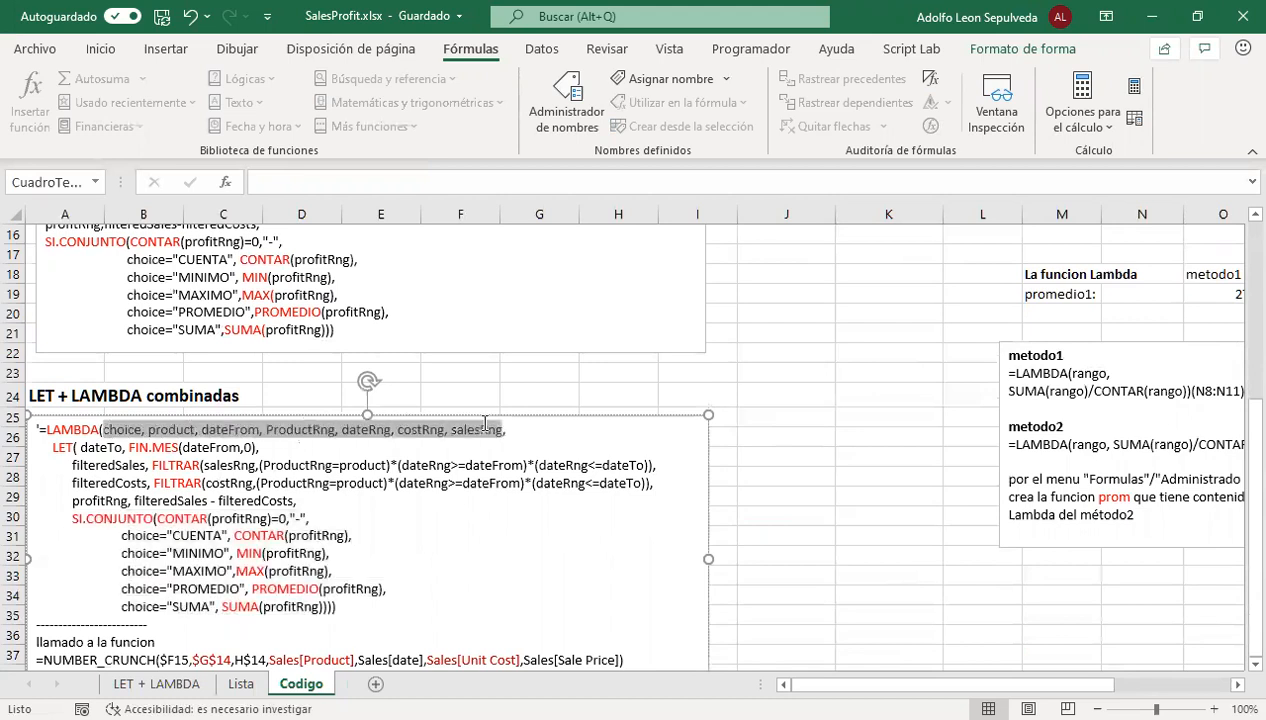
{"action": "left_click", "coordinate": [467, 429]}
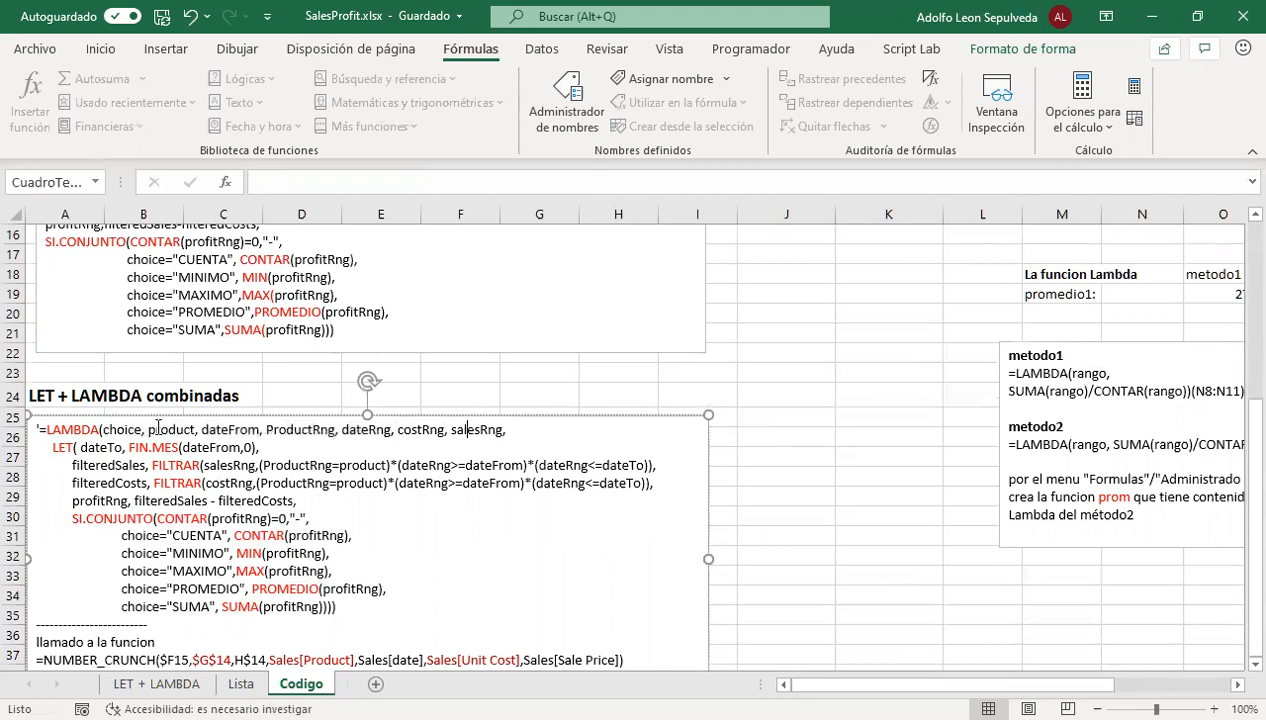
{"action": "left_click", "coordinate": [363, 429]}
{"action": "left_click", "coordinate": [474, 430]}
{"action": "left_click_drag", "start_coordinate": [51, 448], "coordinate": [340, 604]}
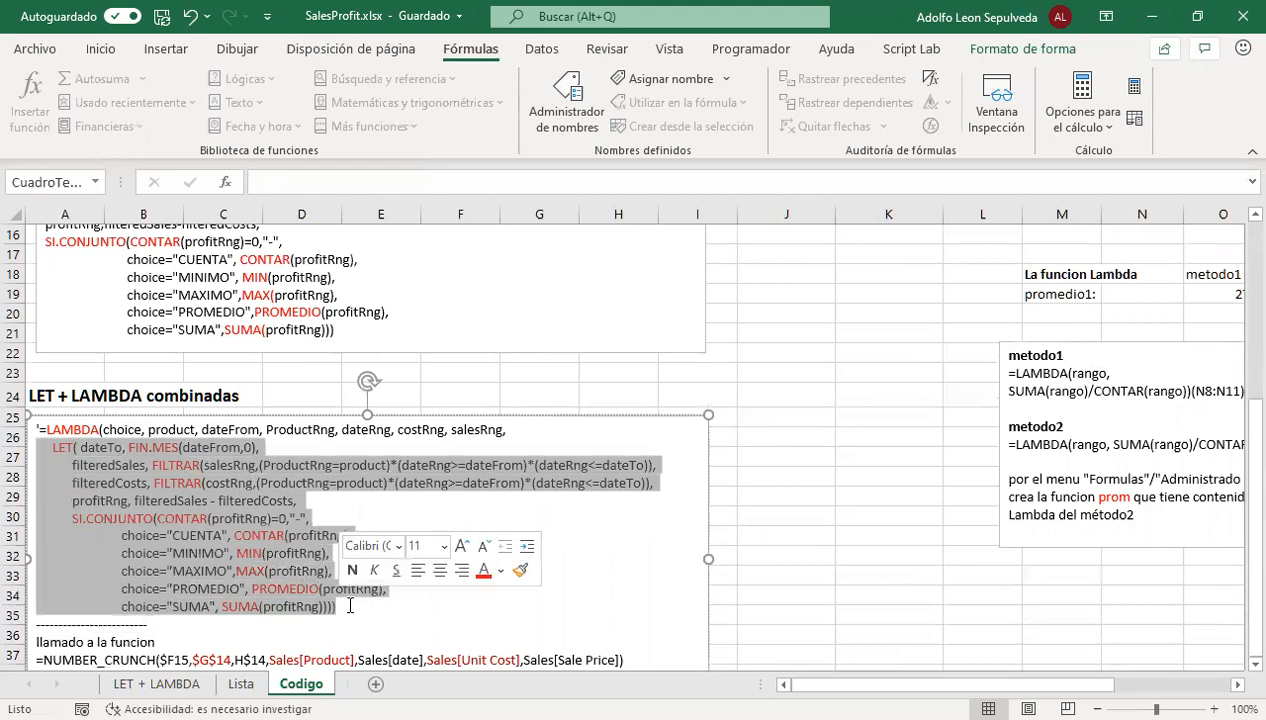
{"action": "scroll", "coordinate": [369, 578], "scroll_direction": "down", "scroll_amount": 1}
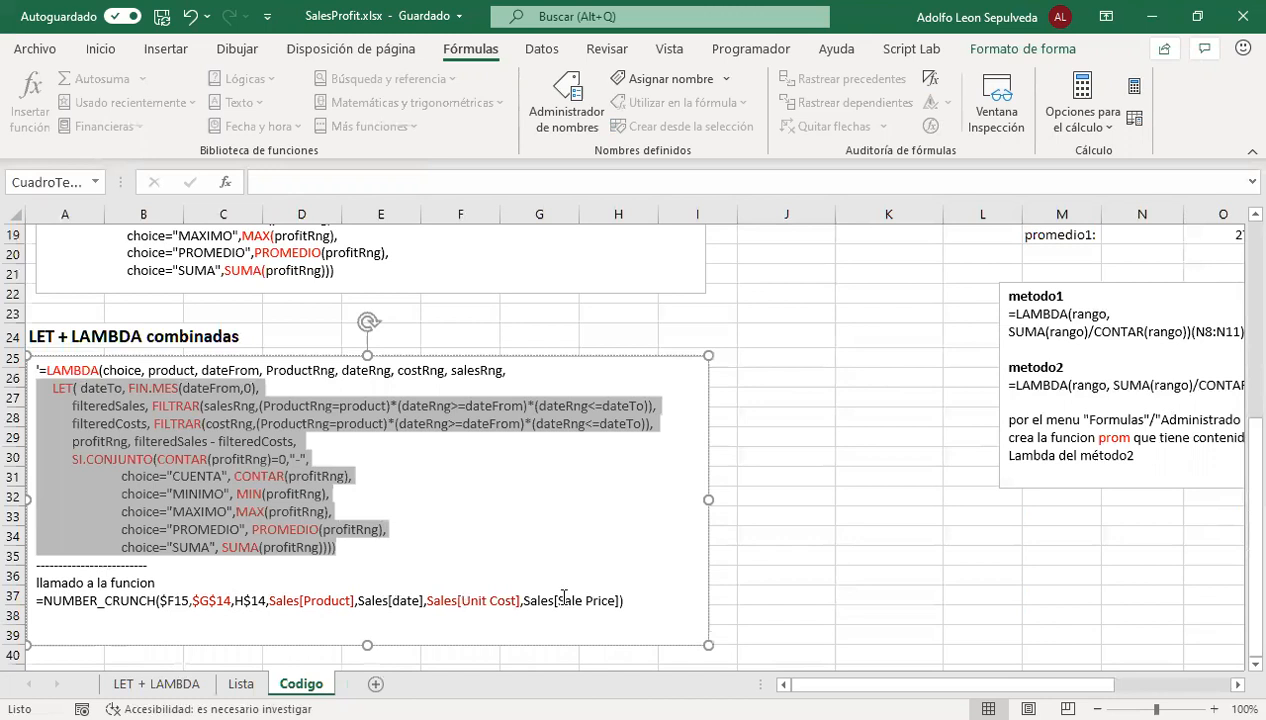
{"action": "left_click", "coordinate": [399, 504]}
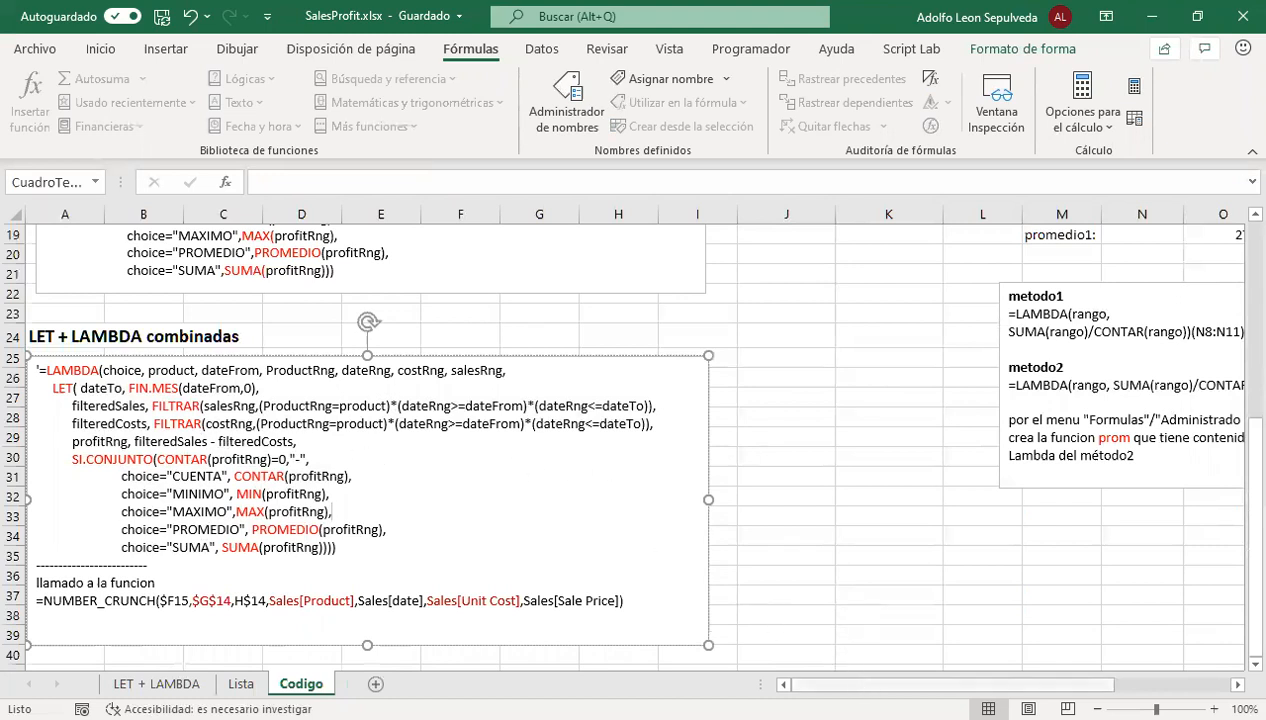
Display the complete metodo1 LAMBDA formula of O19 on Codigo by enlarging the formula bar to show both lines
{"action": "left_click_drag", "start_coordinate": [956, 684], "coordinate": [1043, 684]}
{"action": "scroll", "coordinate": [812, 375], "scroll_direction": "up", "scroll_amount": 3}
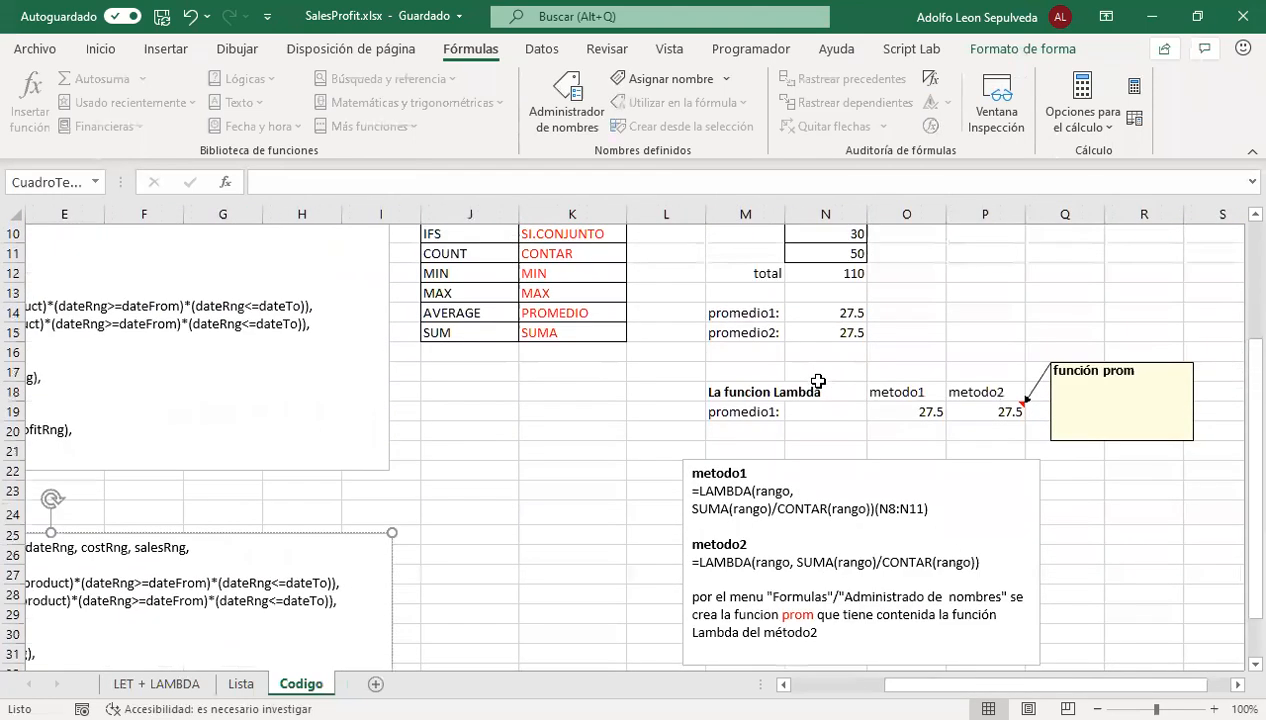
{"action": "left_click", "coordinate": [913, 411]}
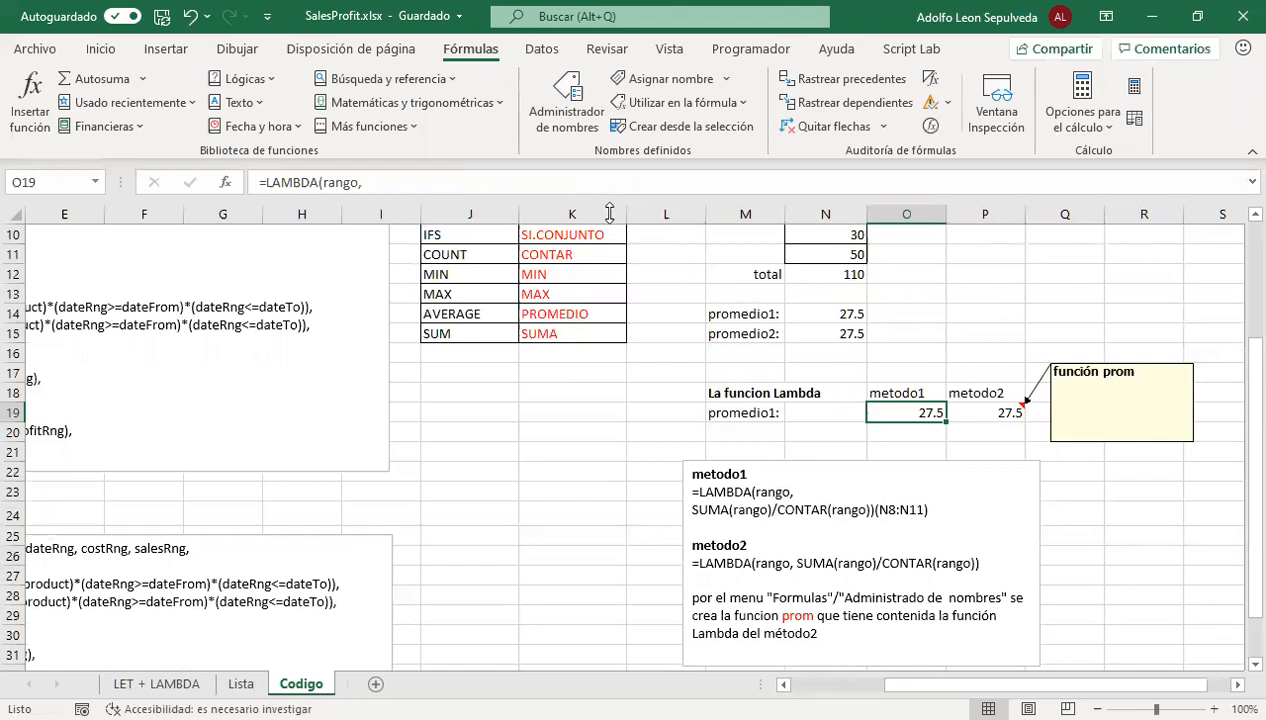
{"action": "left_click_drag", "start_coordinate": [608, 200], "coordinate": [615, 243]}
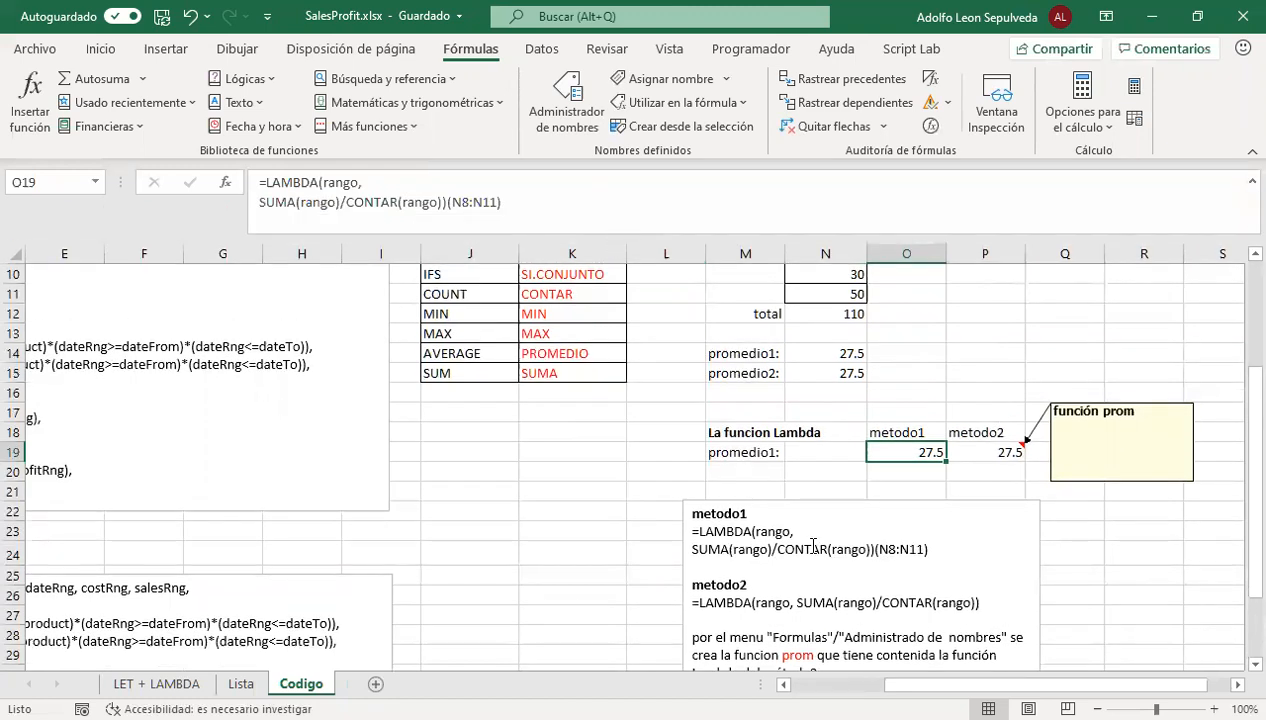
Highlight the whole LAMBDA formula in O19 and its rango parameter in the formula bar
{"action": "left_click", "coordinate": [380, 217]}
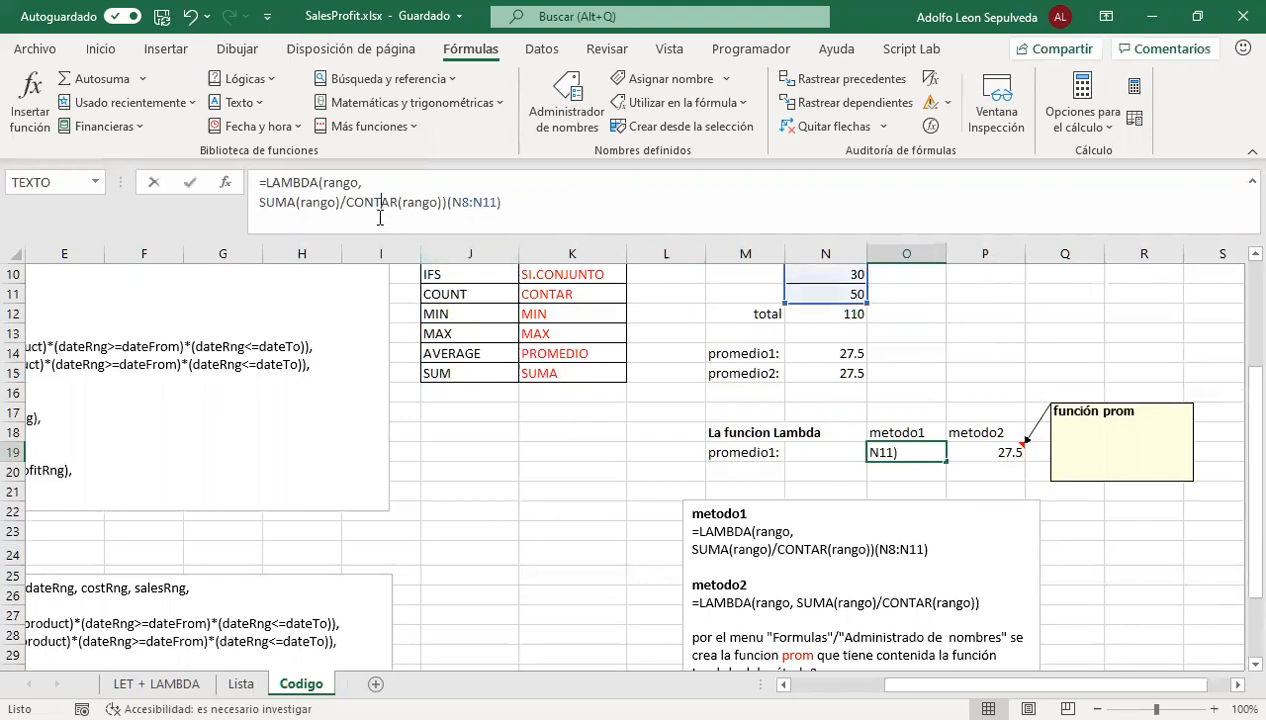
{"action": "left_click_drag", "start_coordinate": [531, 206], "coordinate": [229, 168]}
{"action": "left_click", "coordinate": [334, 184]}
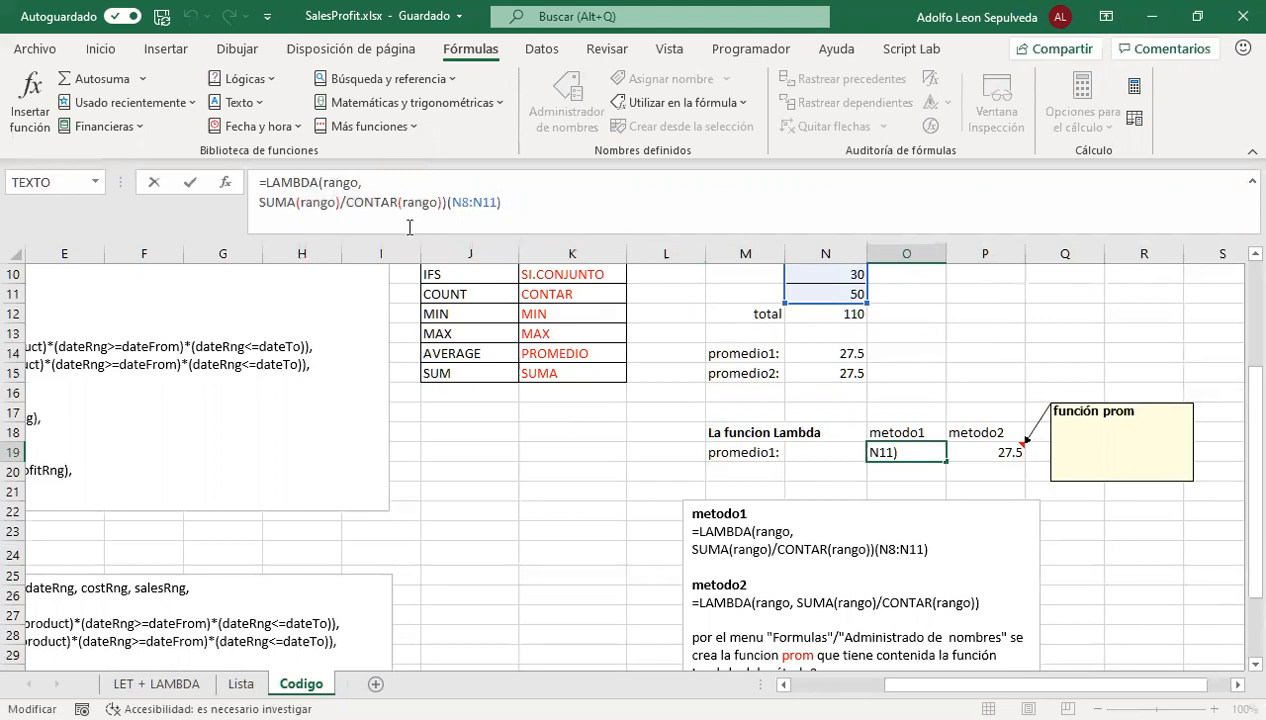
{"action": "left_click", "coordinate": [334, 183]}
{"action": "left_click_drag", "start_coordinate": [356, 182], "coordinate": [324, 182]}
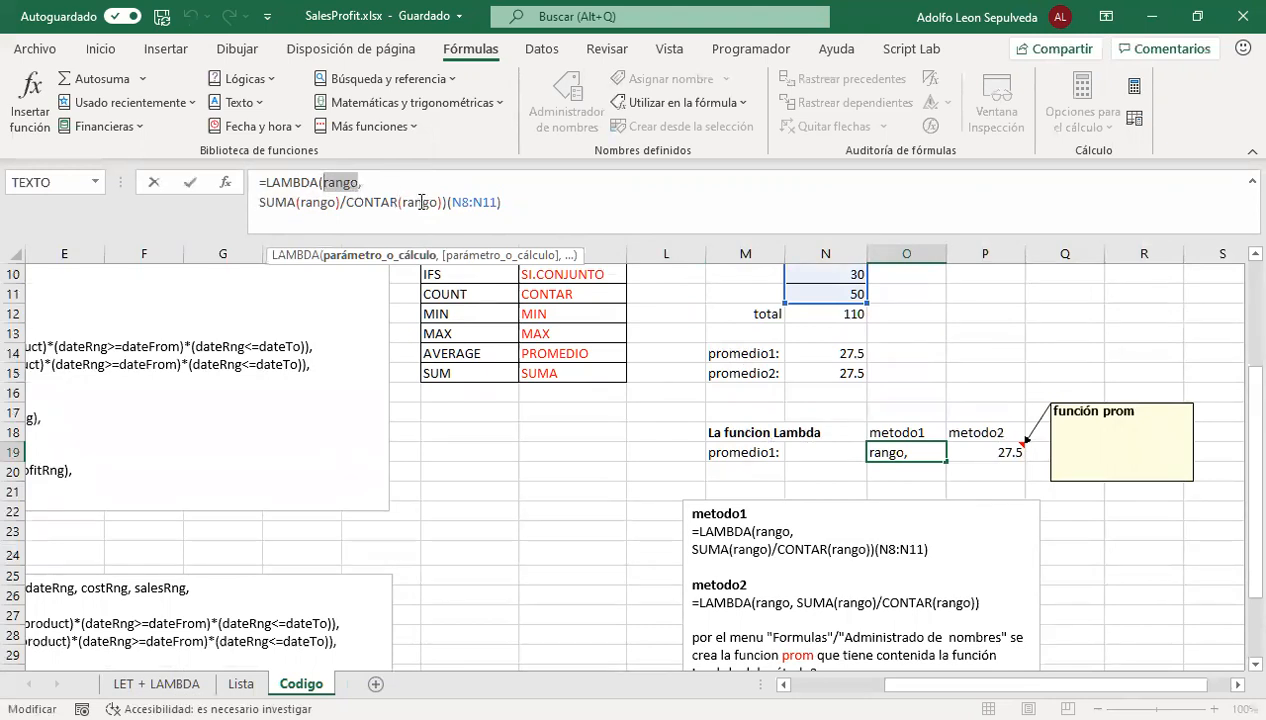
Highlight the SUMA(rango)/CONTAR(rango) calculation and the N8:N11 argument in O19's LAMBDA formula, checking them against the valor cells
{"action": "left_click_drag", "start_coordinate": [441, 203], "coordinate": [258, 204]}
{"action": "left_click", "coordinate": [305, 195]}
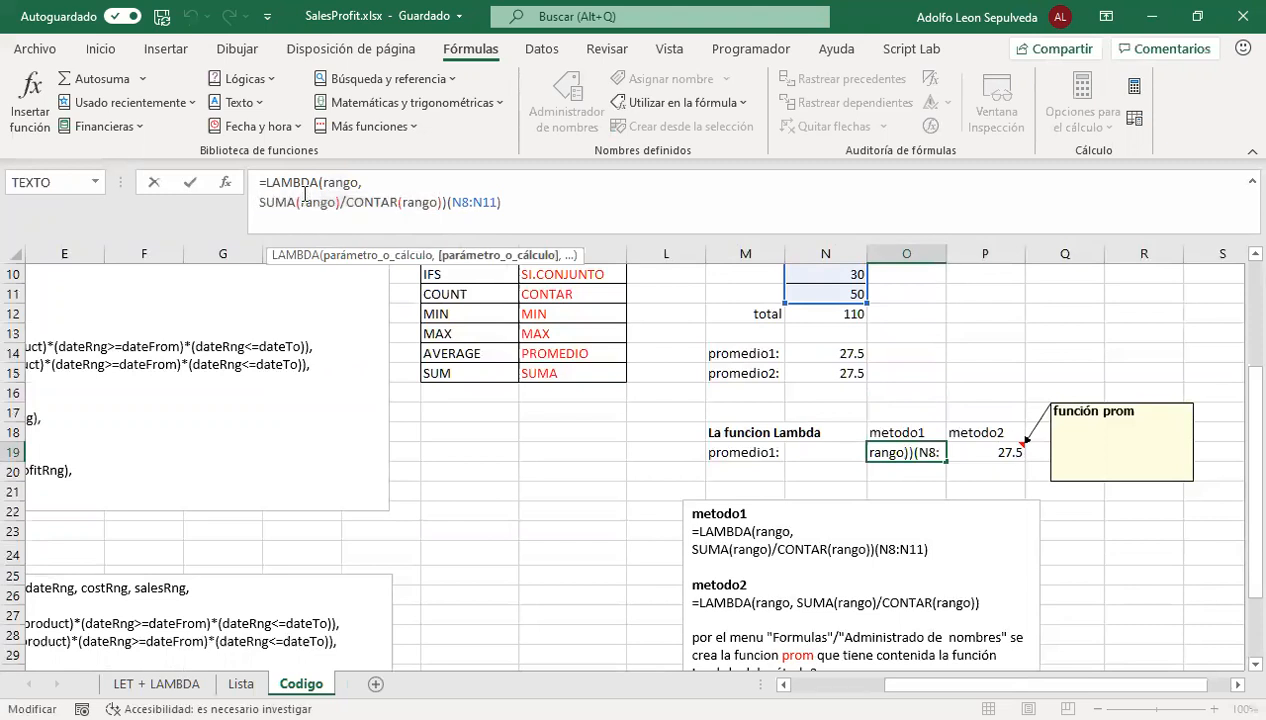
{"action": "left_click_drag", "start_coordinate": [339, 203], "coordinate": [298, 202]}
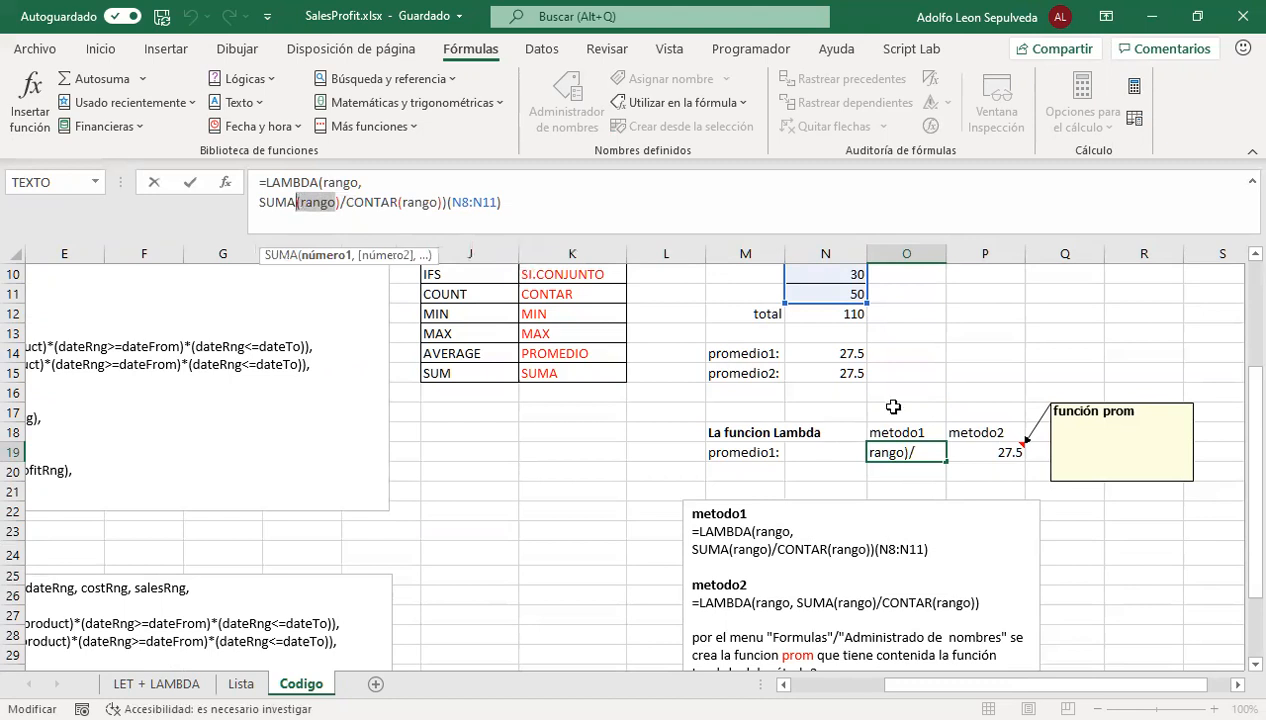
{"action": "scroll", "coordinate": [884, 404], "scroll_direction": "up", "scroll_amount": 3}
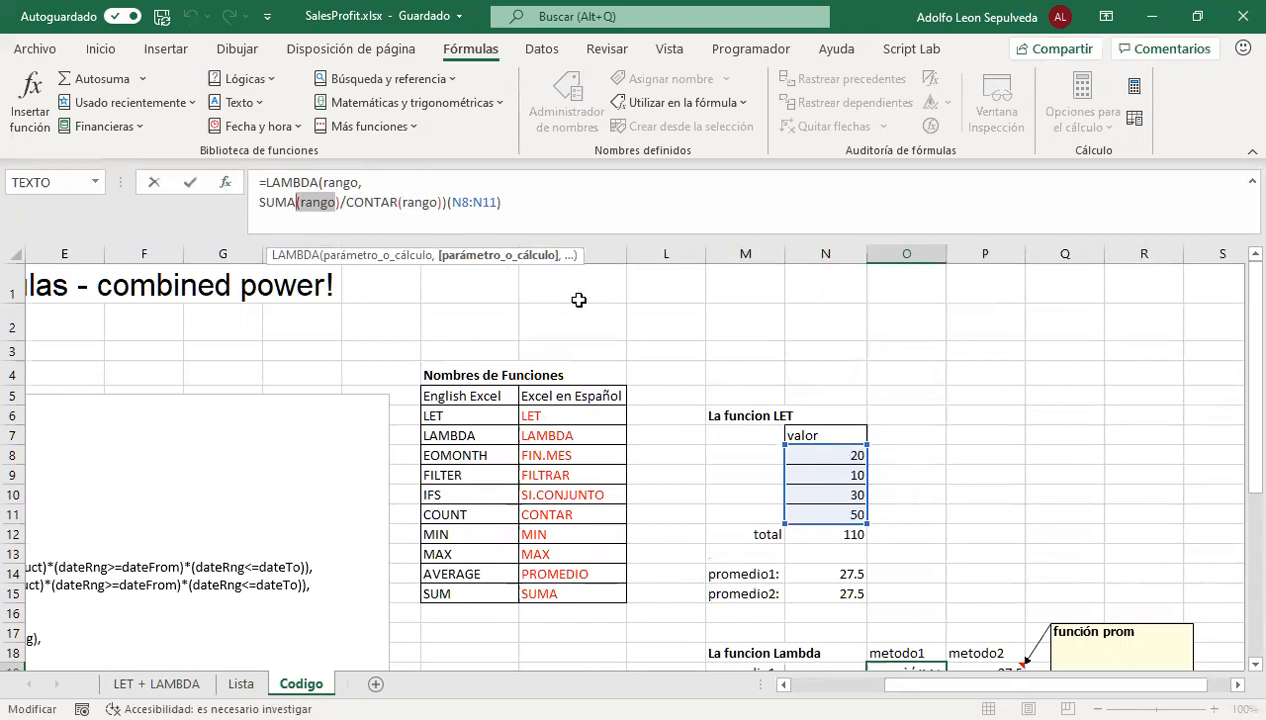
{"action": "left_click", "coordinate": [336, 182]}
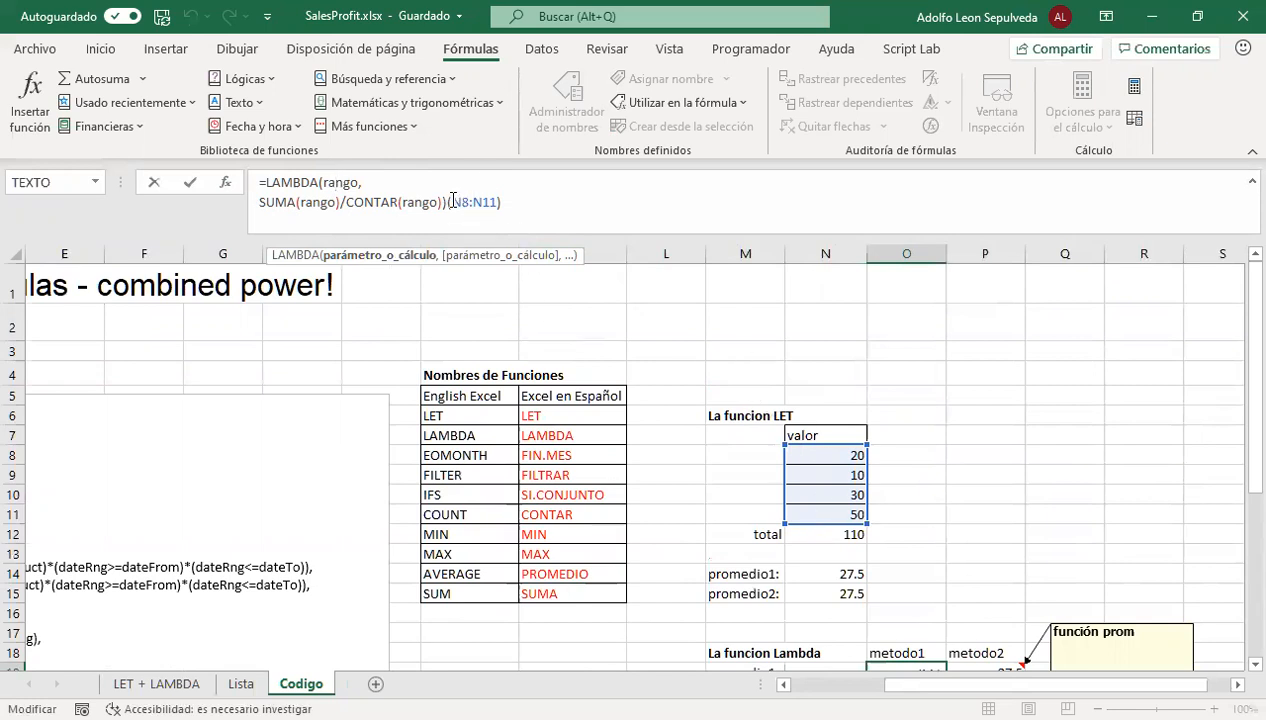
{"action": "left_click_drag", "start_coordinate": [451, 202], "coordinate": [497, 202]}
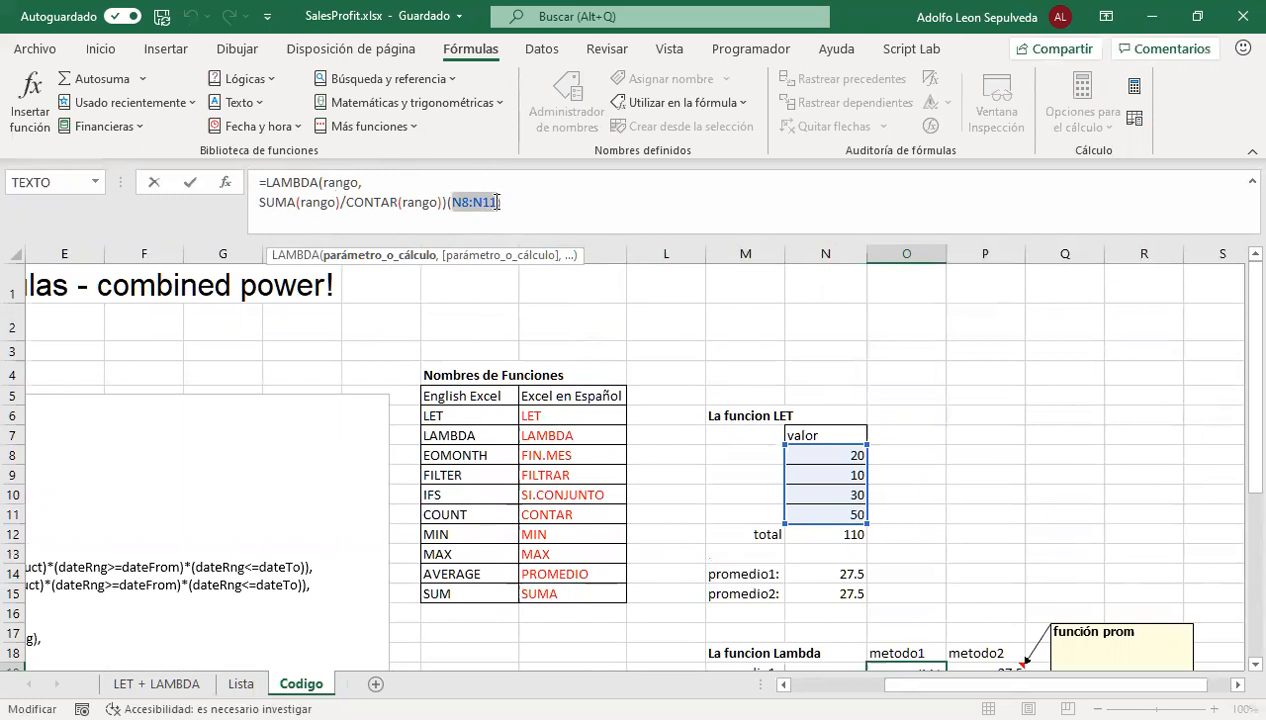
{"action": "scroll", "coordinate": [805, 496], "scroll_direction": "down", "scroll_amount": 3}
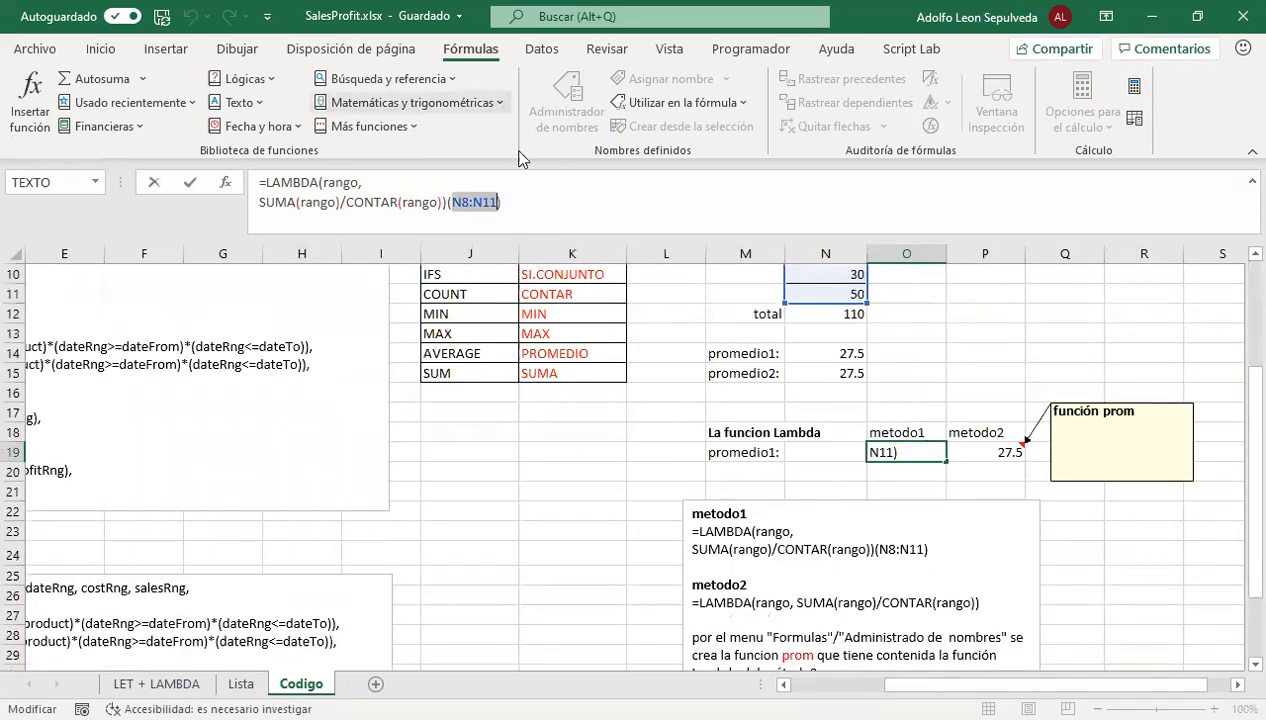
{"action": "left_click", "coordinate": [551, 203]}
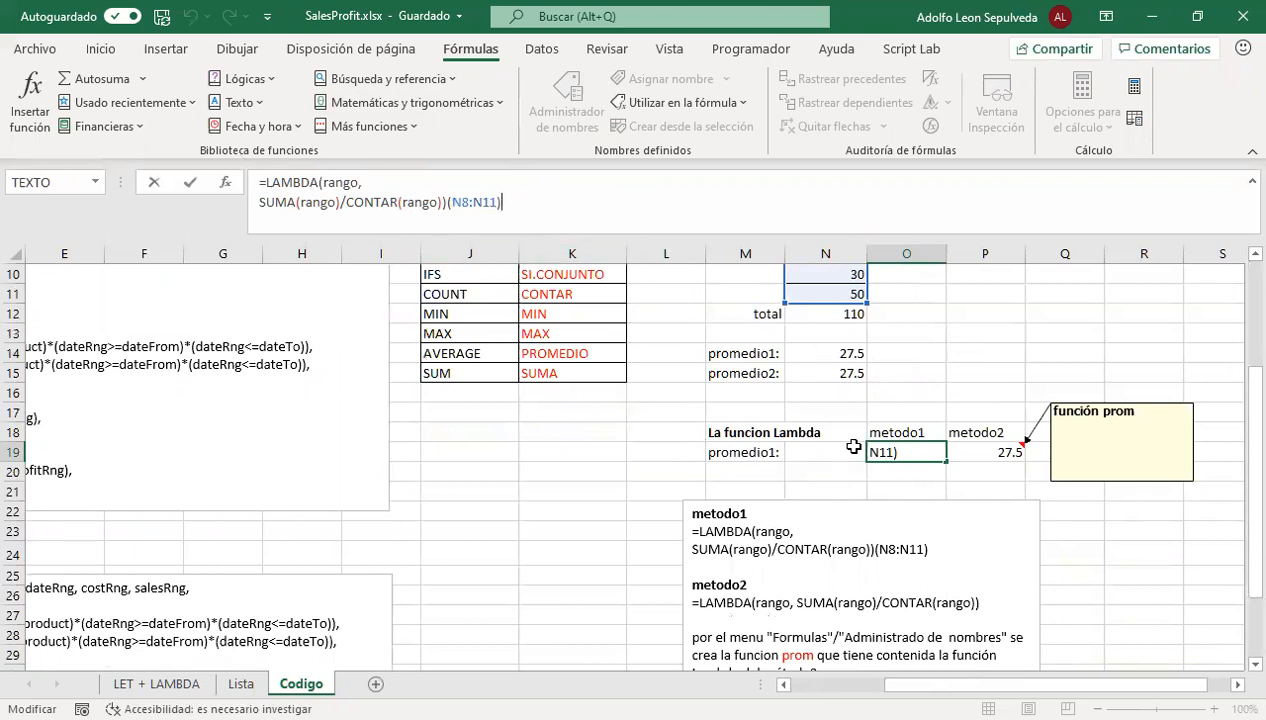
Compare the formulas of O19 and P19 with the metodo1 code in the text box below them
{"action": "left_click", "coordinate": [971, 449]}
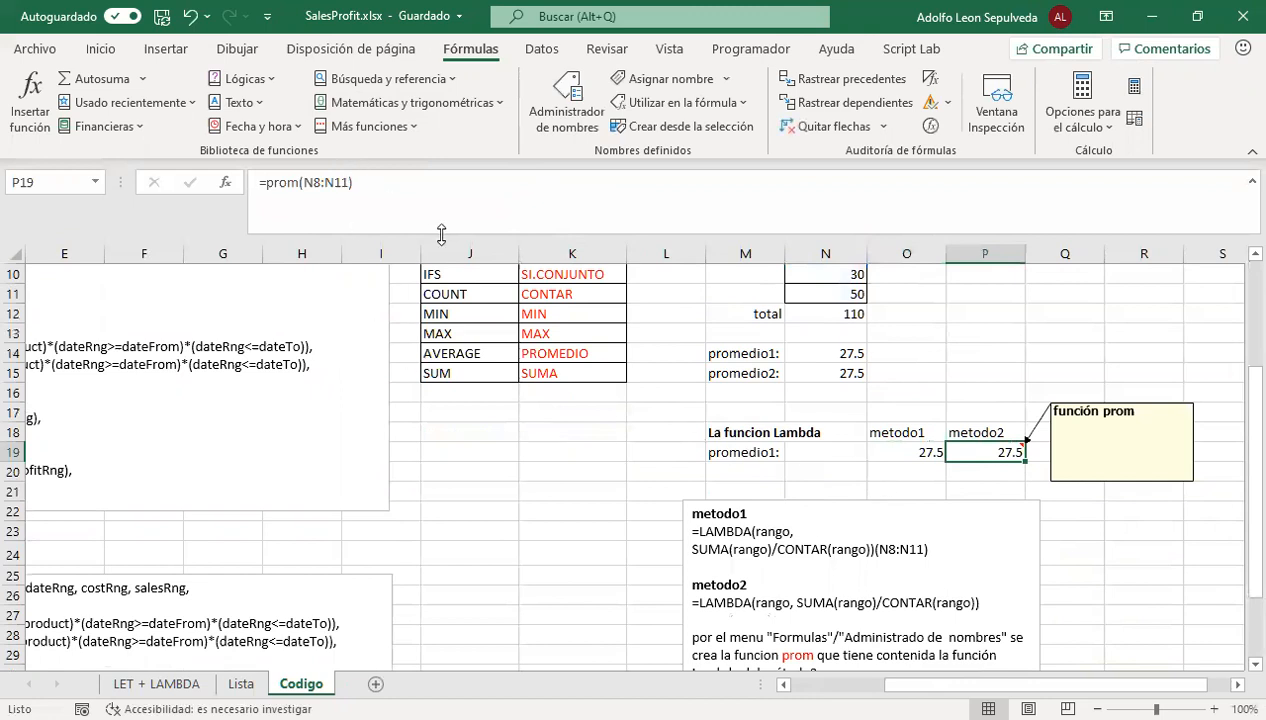
{"action": "left_click", "coordinate": [917, 454]}
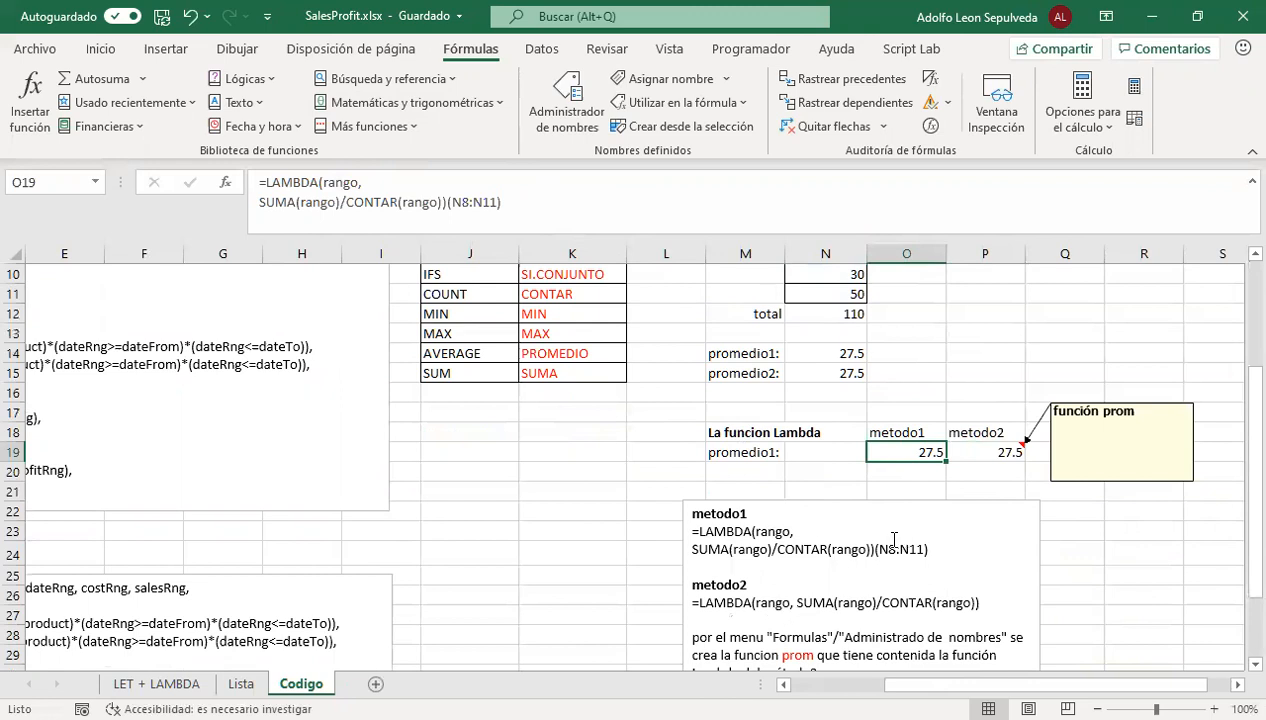
{"action": "left_click_drag", "start_coordinate": [950, 548], "coordinate": [686, 527]}
{"action": "left_click", "coordinate": [924, 450]}
{"action": "left_click", "coordinate": [795, 547]}
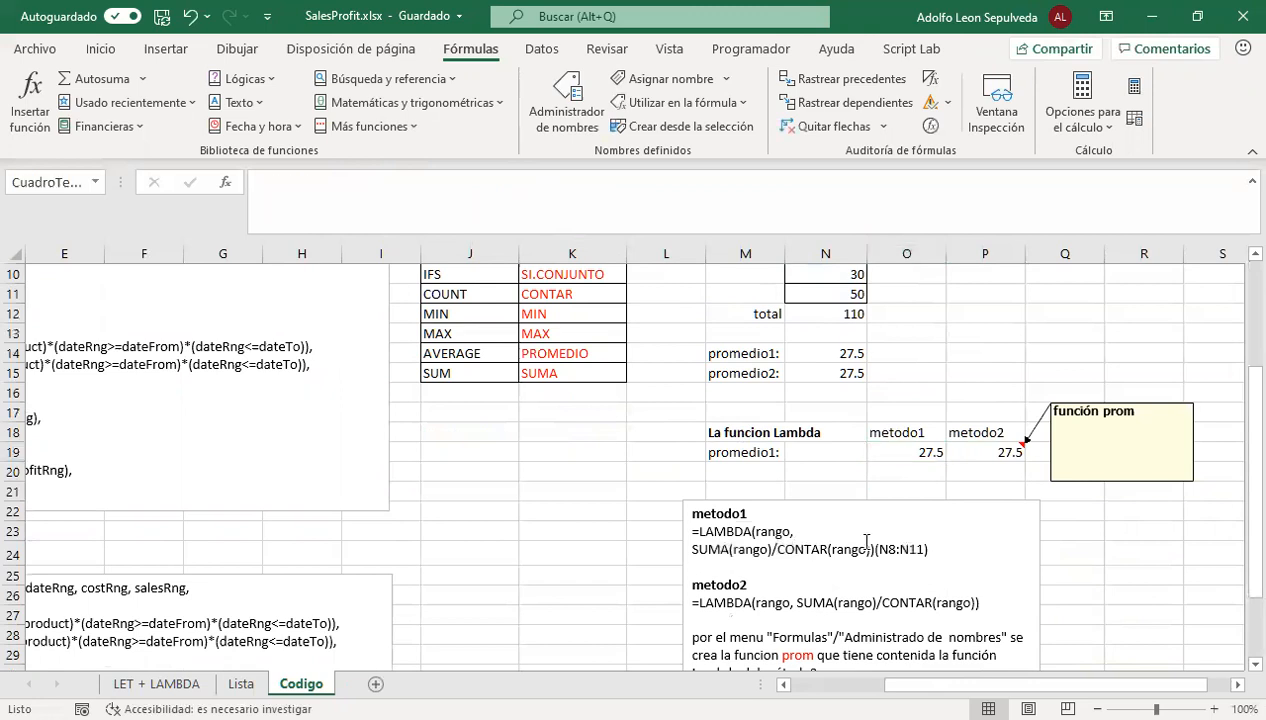
{"action": "left_click", "coordinate": [974, 452]}
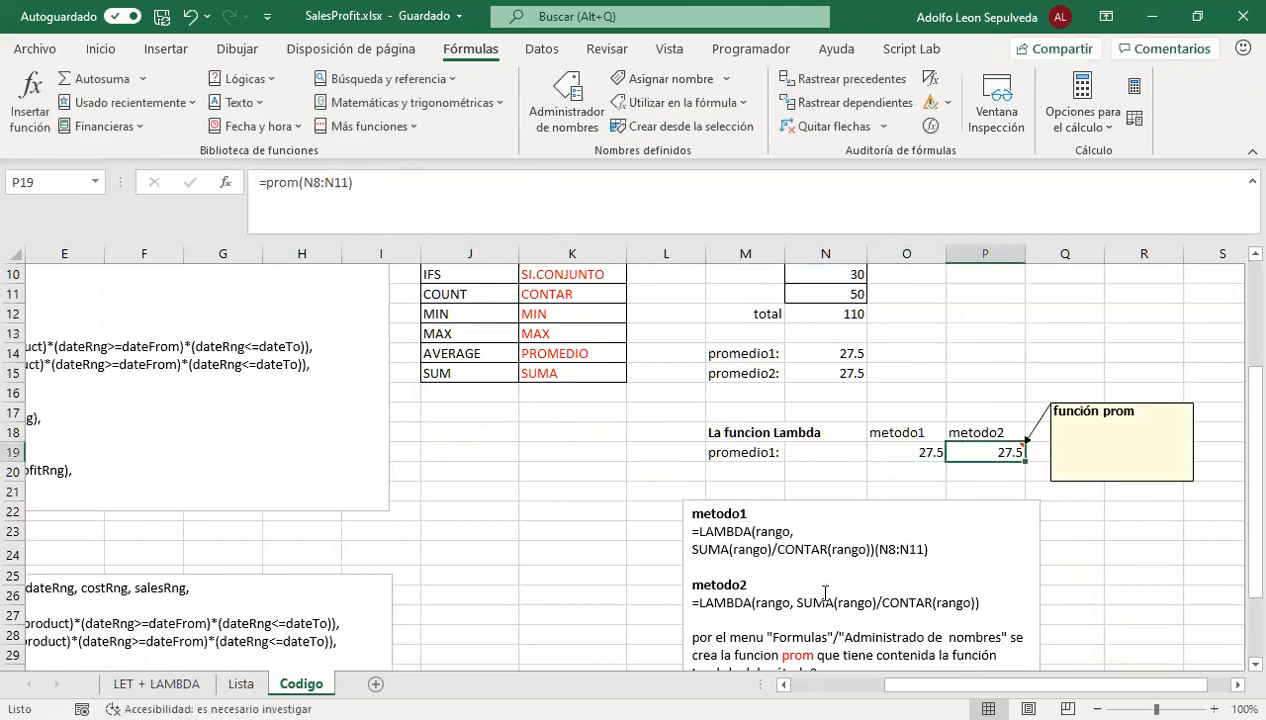
Highlight the metodo1 and metodo2 LAMBDA formulas in the text box, including metodo2's rango parameter and its SUMA(rango)/CONTAR(rango) calculation
{"action": "scroll", "coordinate": [822, 596], "scroll_direction": "down", "scroll_amount": 2}
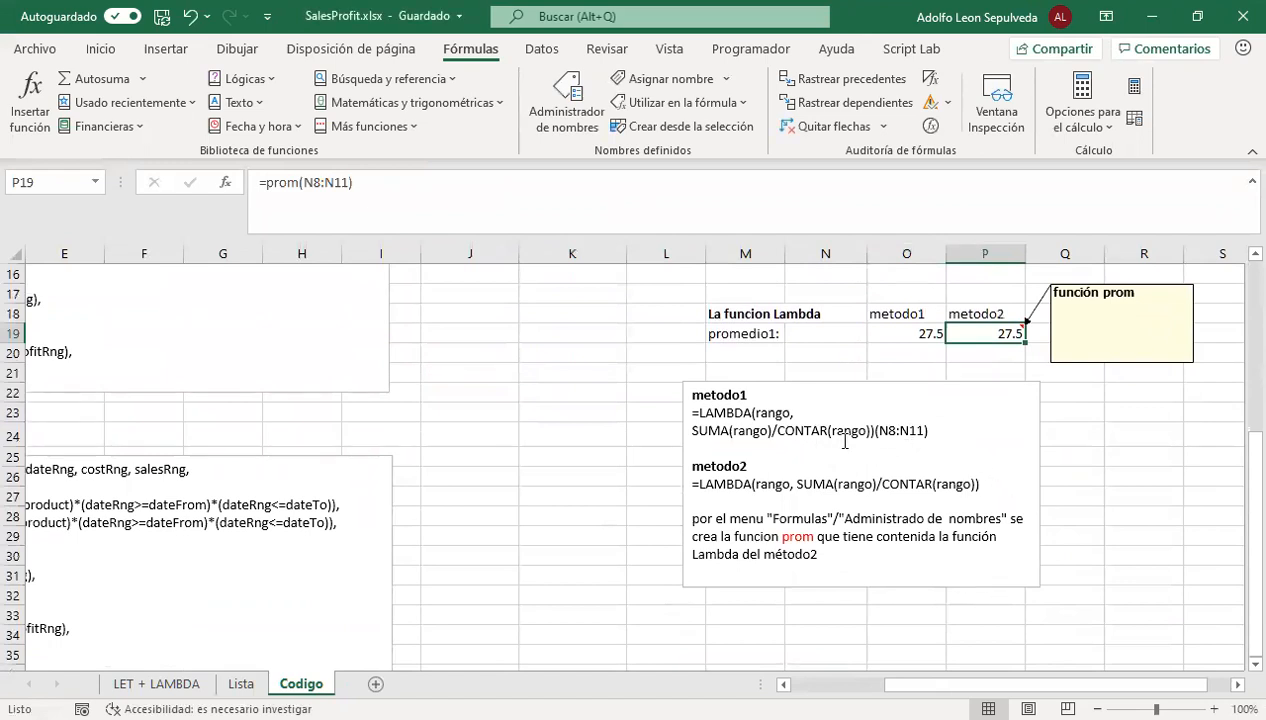
{"action": "left_click_drag", "start_coordinate": [875, 432], "coordinate": [692, 414]}
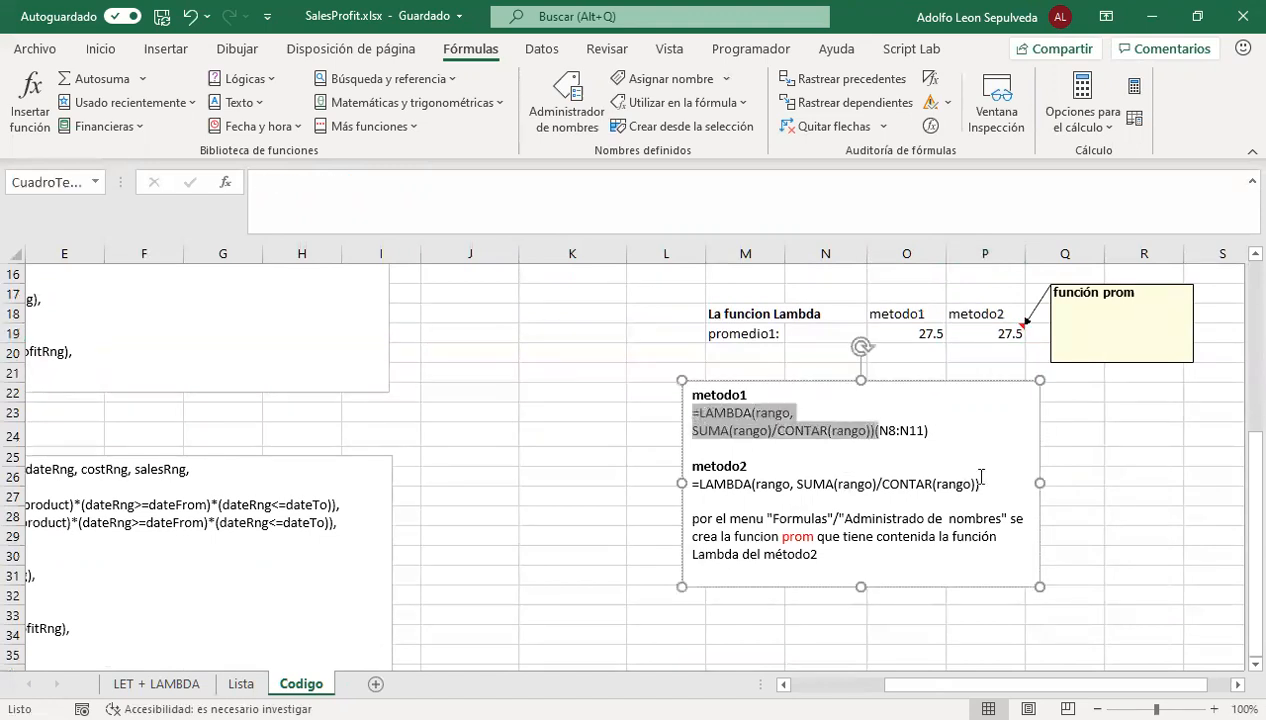
{"action": "left_click_drag", "start_coordinate": [931, 431], "coordinate": [884, 433]}
{"action": "left_click_drag", "start_coordinate": [982, 484], "coordinate": [696, 487]}
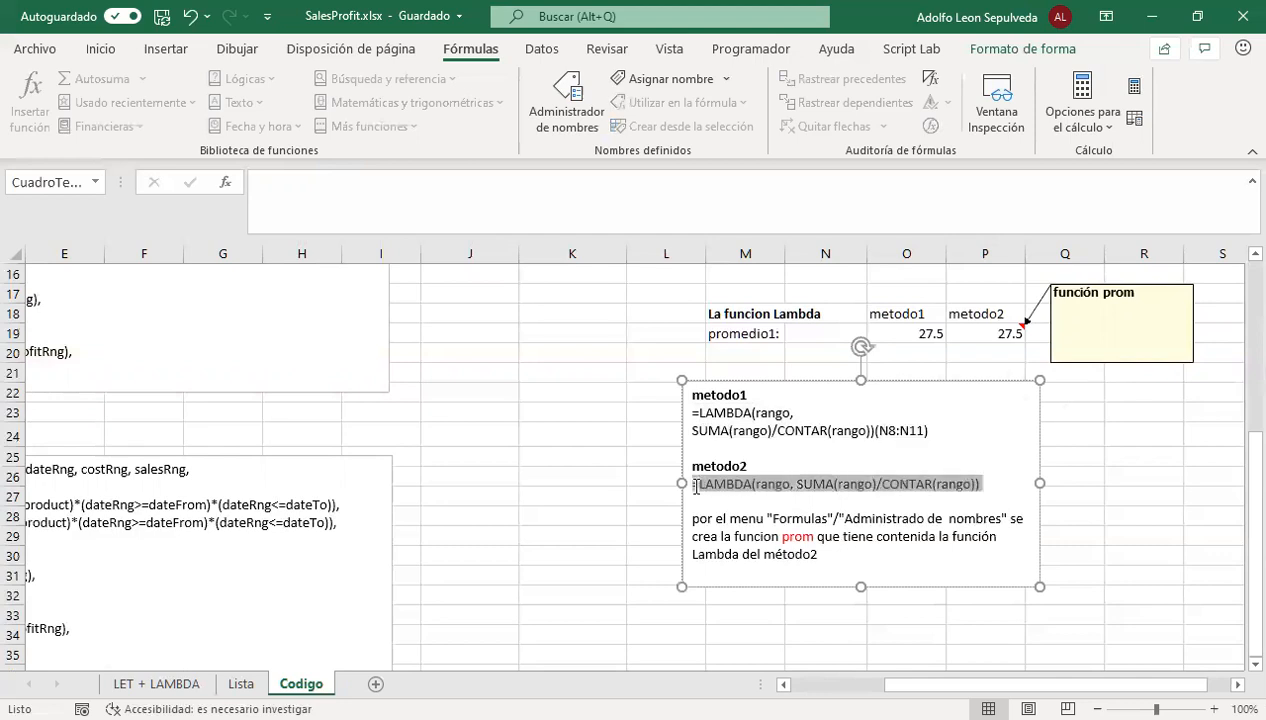
{"action": "left_click", "coordinate": [797, 484]}
{"action": "left_click_drag", "start_coordinate": [790, 484], "coordinate": [759, 485]}
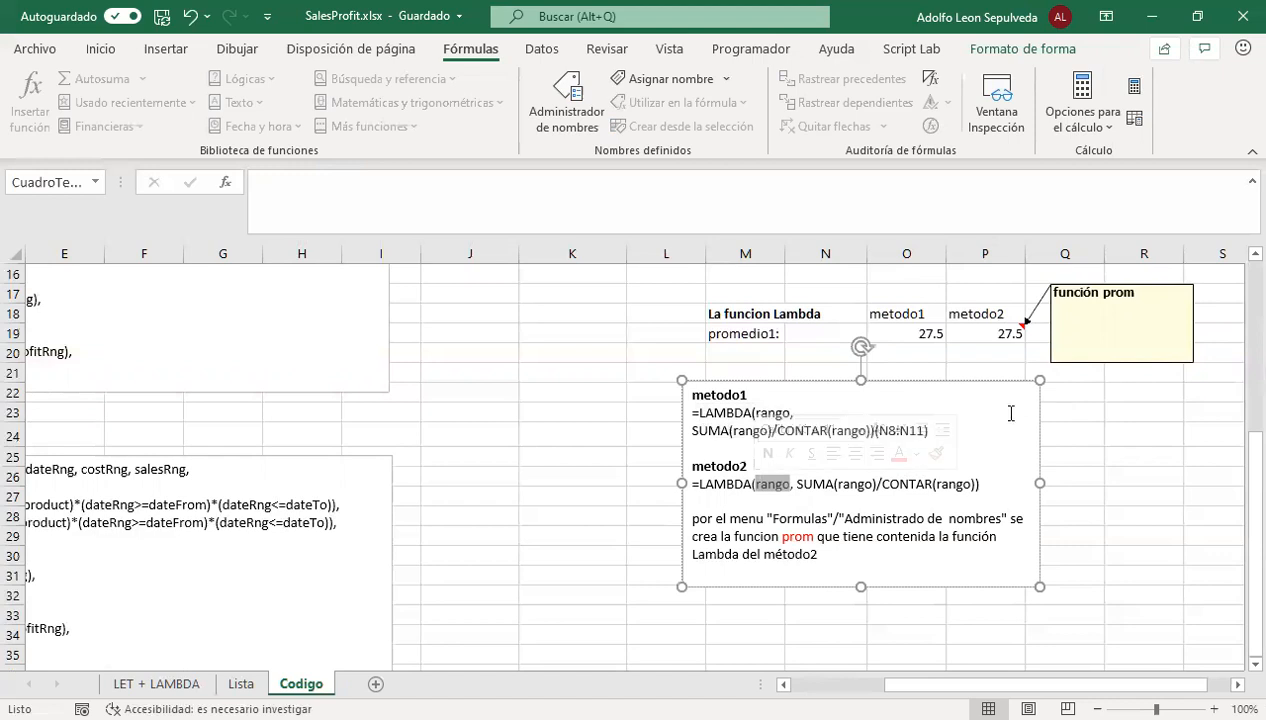
{"action": "left_click_drag", "start_coordinate": [791, 484], "coordinate": [945, 481]}
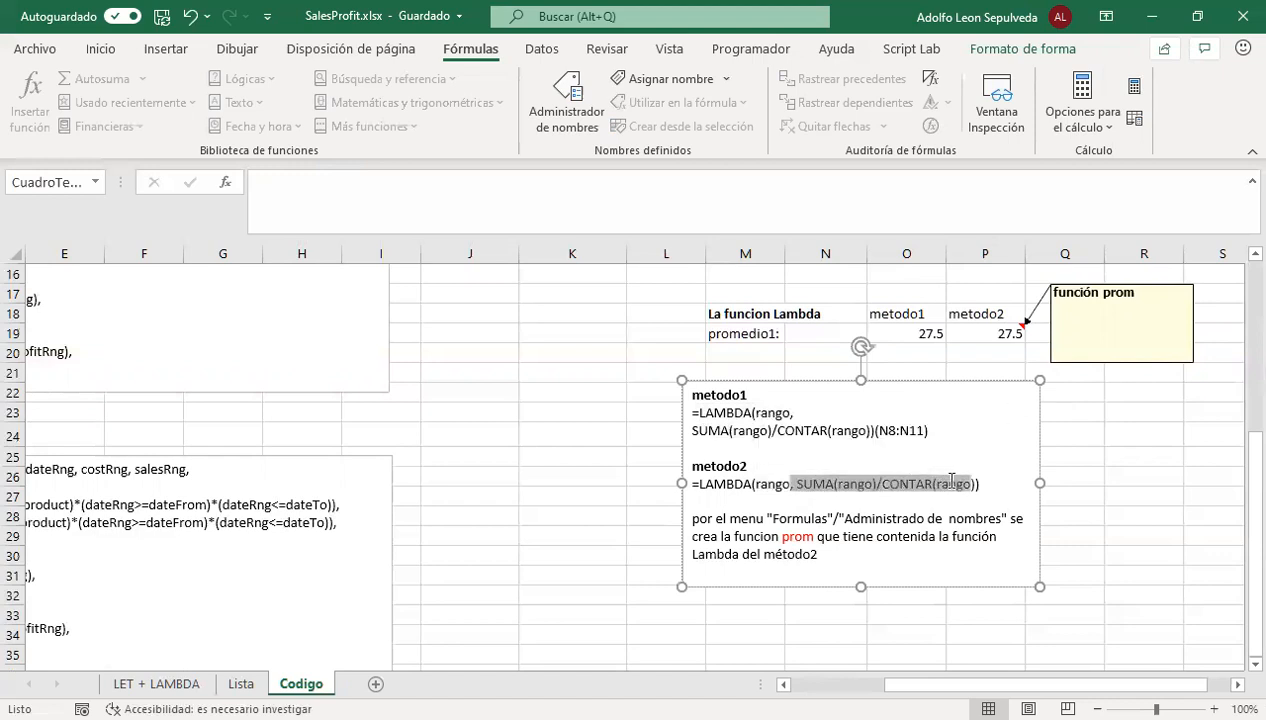
{"action": "left_click", "coordinate": [766, 497]}
Highlight the N8:N11 argument of the prom formula in P19 and check the valor cells it refers to
{"action": "left_click", "coordinate": [1003, 333]}
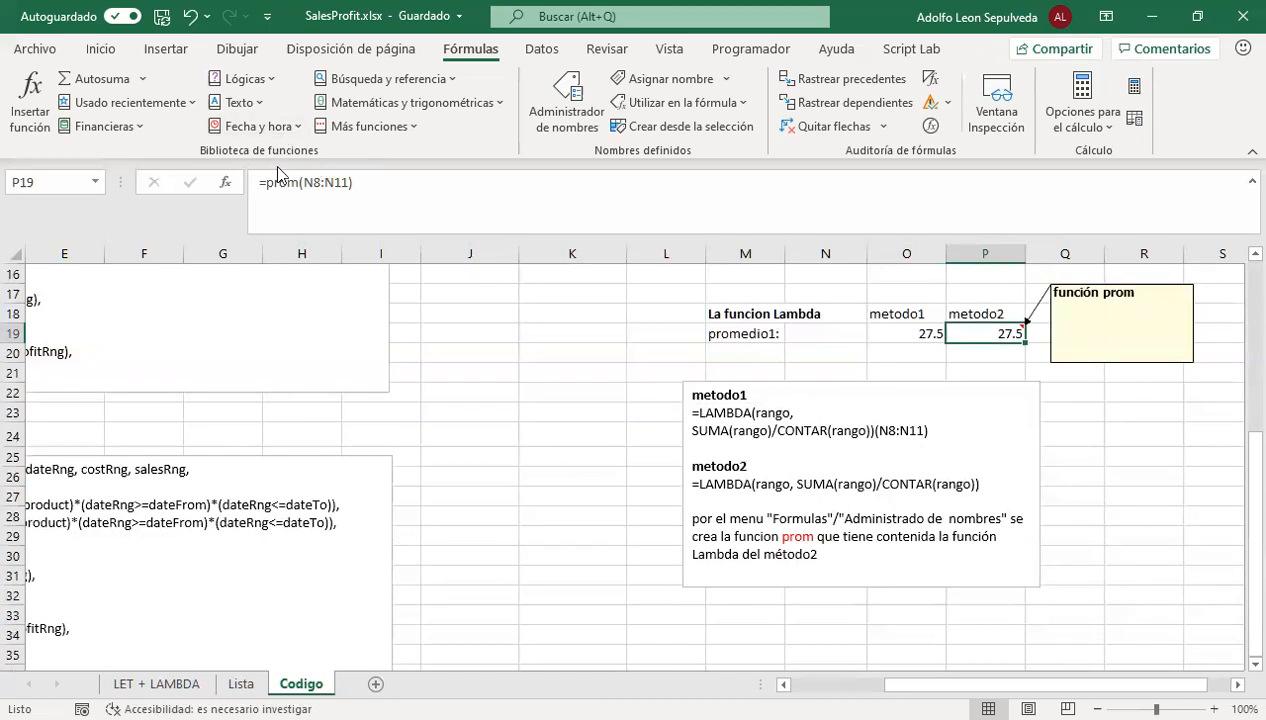
{"action": "left_click_drag", "start_coordinate": [304, 182], "coordinate": [350, 188]}
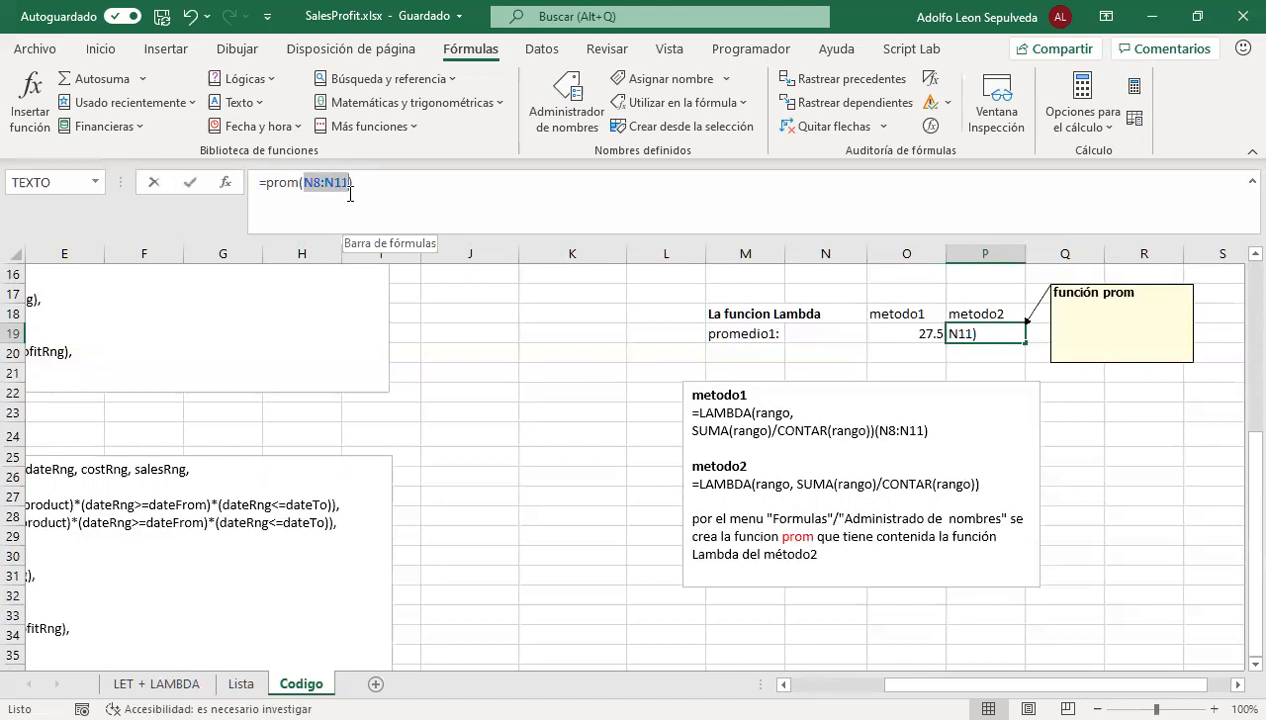
{"action": "scroll", "coordinate": [721, 362], "scroll_direction": "up", "scroll_amount": 4}
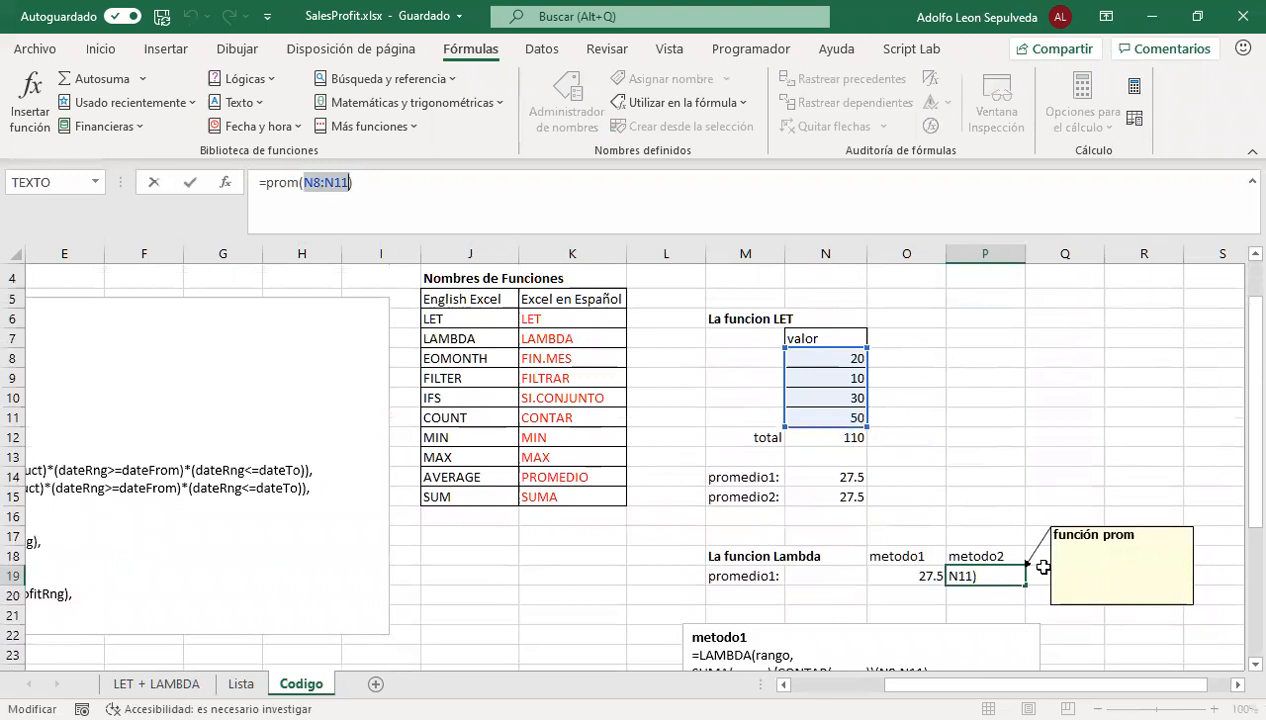
{"action": "scroll", "coordinate": [757, 550], "scroll_direction": "down", "scroll_amount": 5}
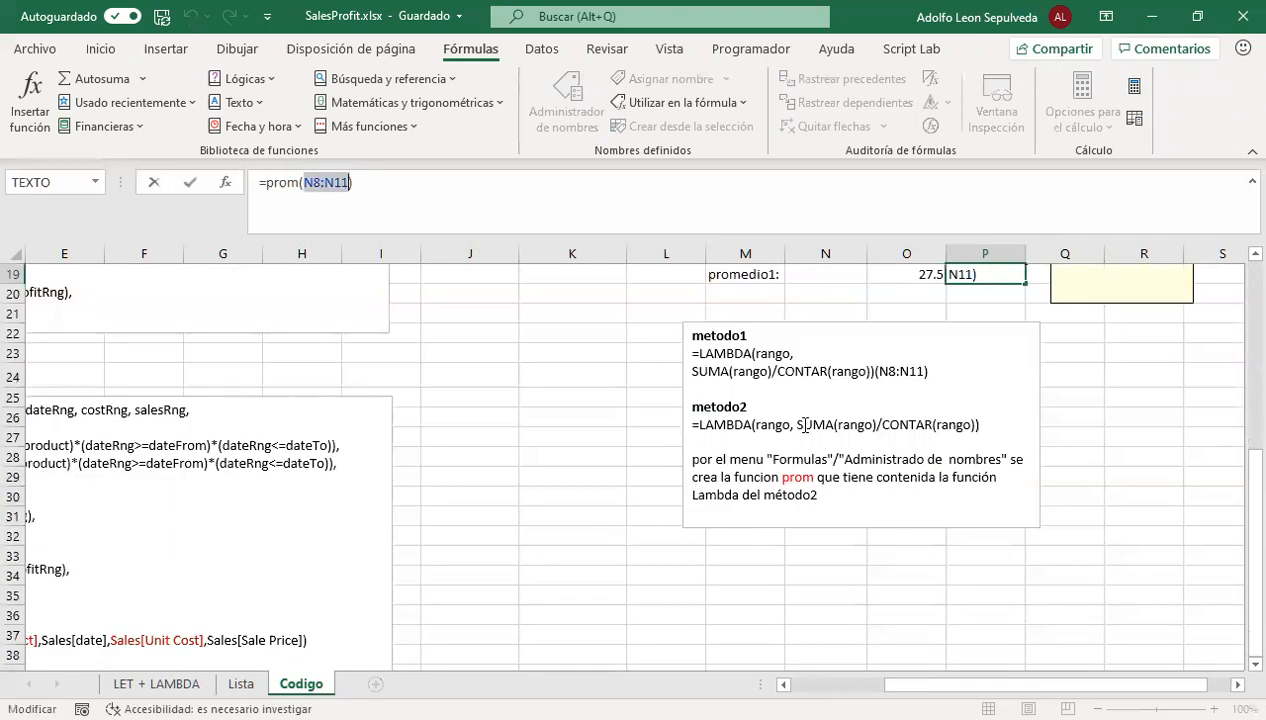
Highlight SUMA(rango) and CONTAR(rango) separately in the metodo2 formula of the text box
{"action": "left_click_drag", "start_coordinate": [796, 424], "coordinate": [865, 424]}
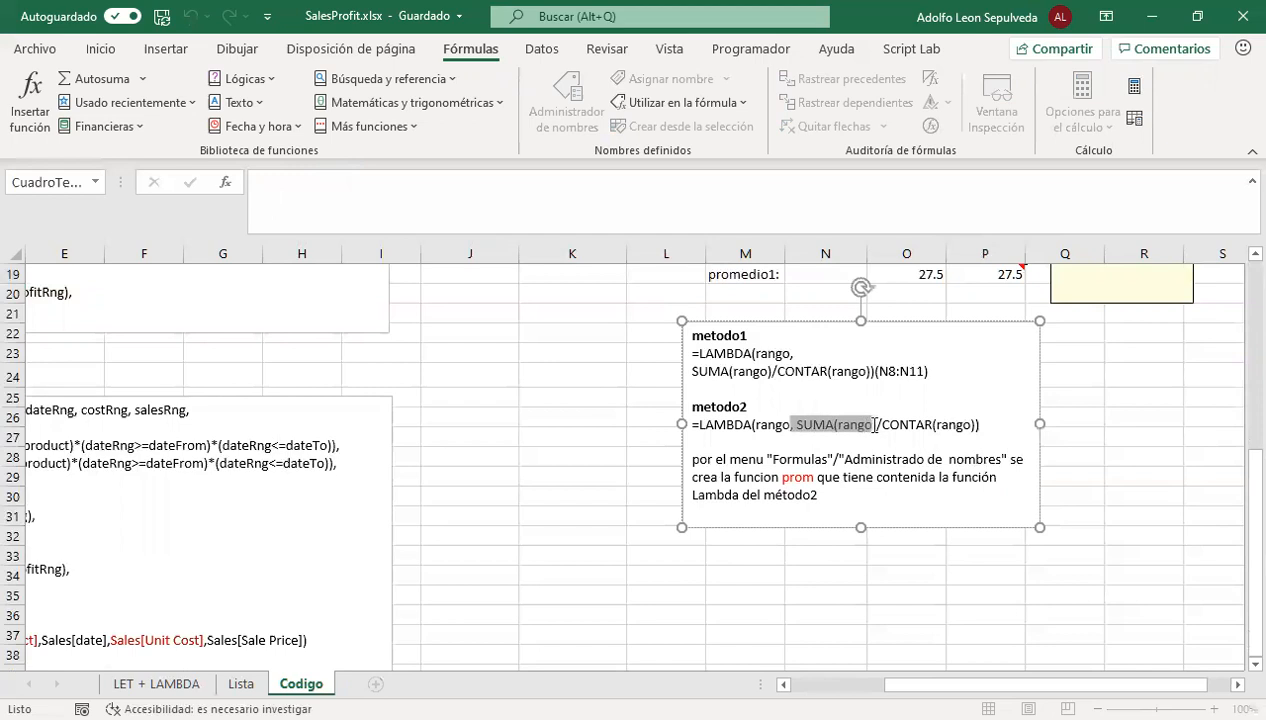
{"action": "left_click_drag", "start_coordinate": [875, 424], "coordinate": [976, 430]}
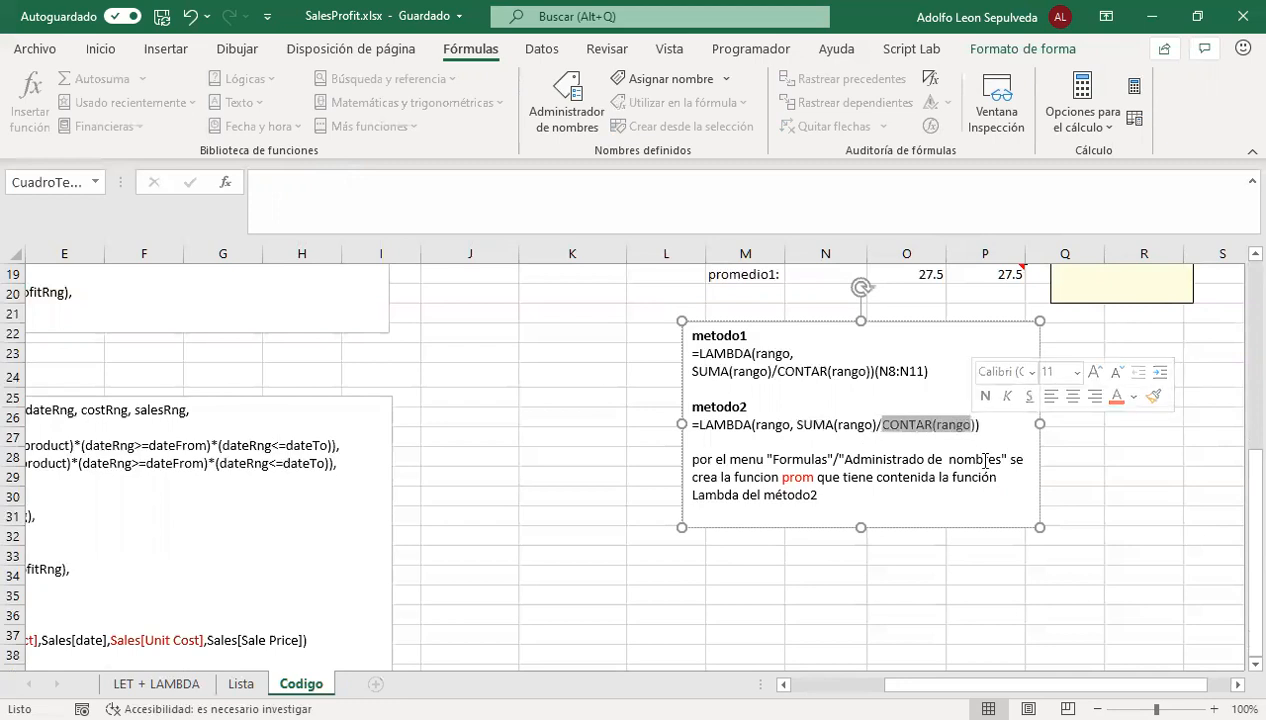
{"action": "scroll", "coordinate": [950, 460], "scroll_direction": "up", "scroll_amount": 2}
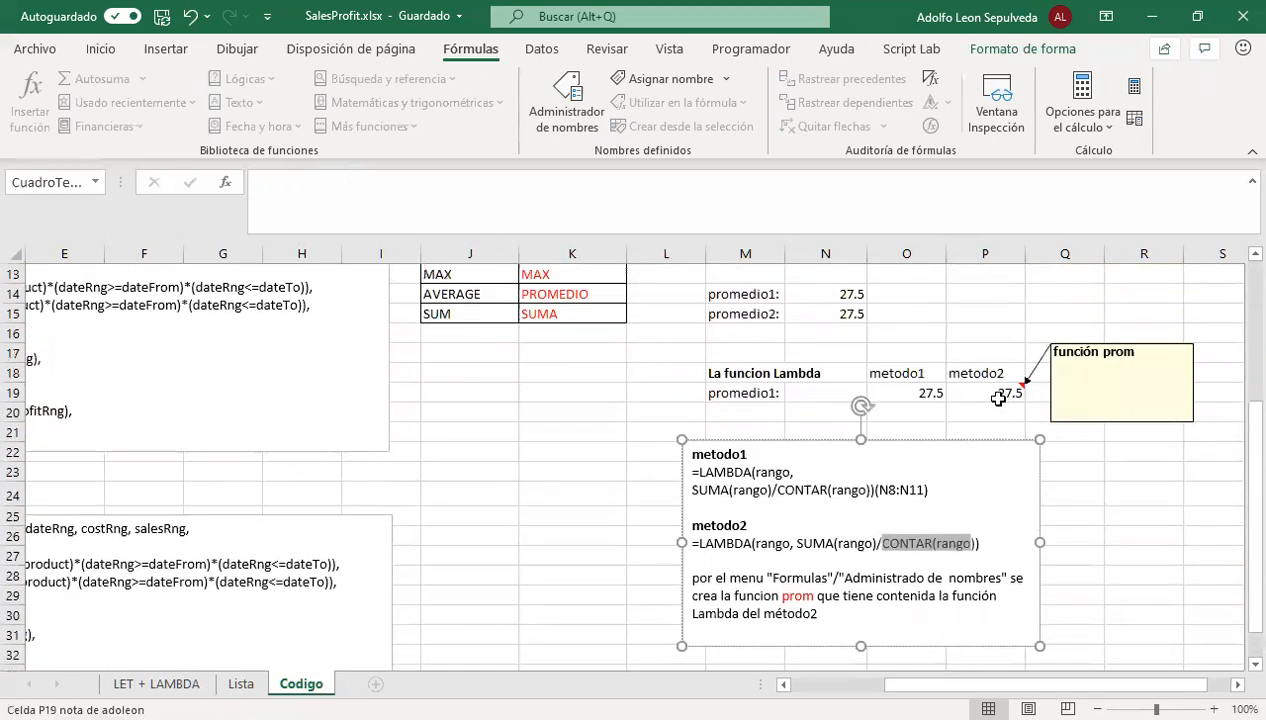
From P19, inspect the LAMBDA definition of prom in the Name Manager, highlight the whole reference and close the manager
{"action": "left_click", "coordinate": [998, 396]}
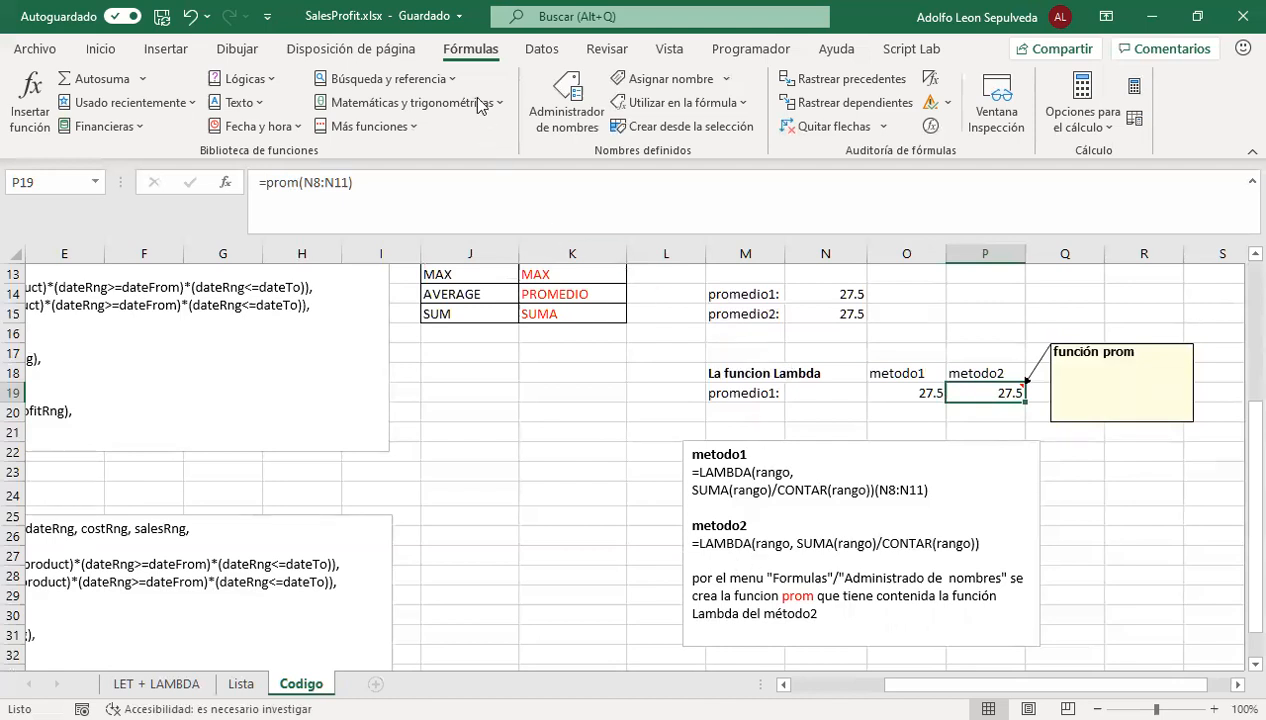
{"action": "left_click", "coordinate": [570, 93]}
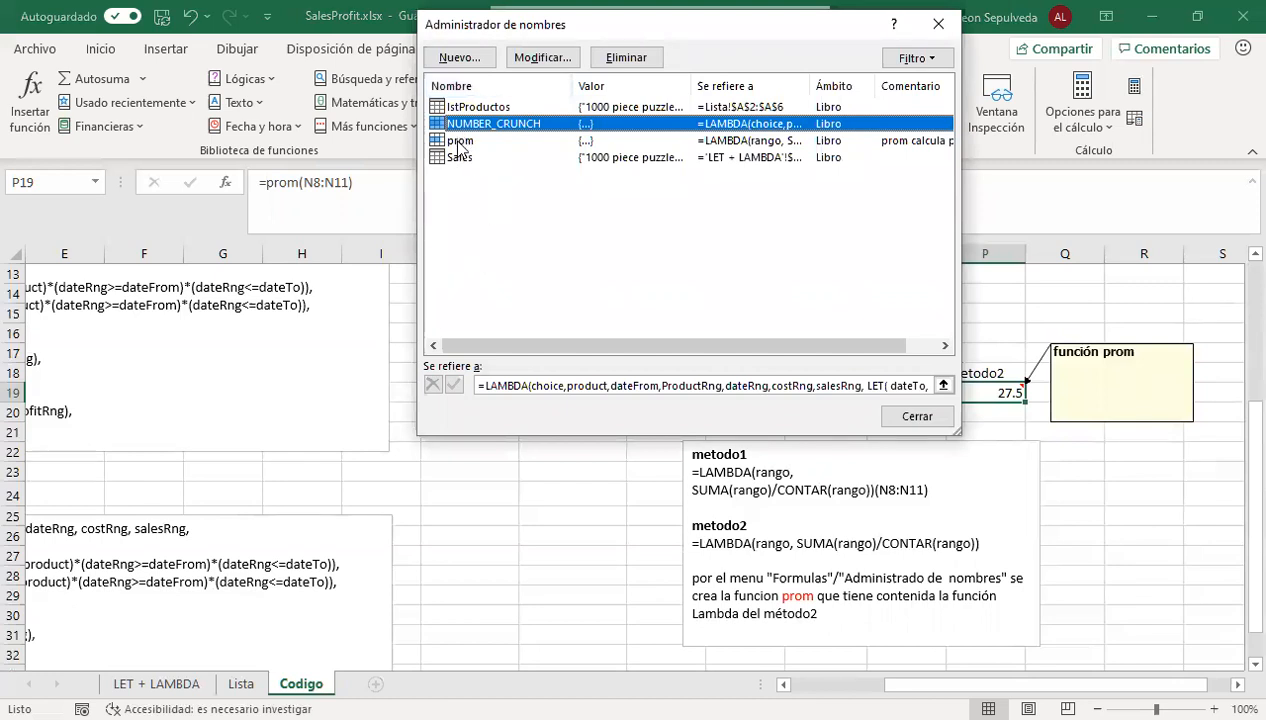
{"action": "left_click", "coordinate": [460, 143]}
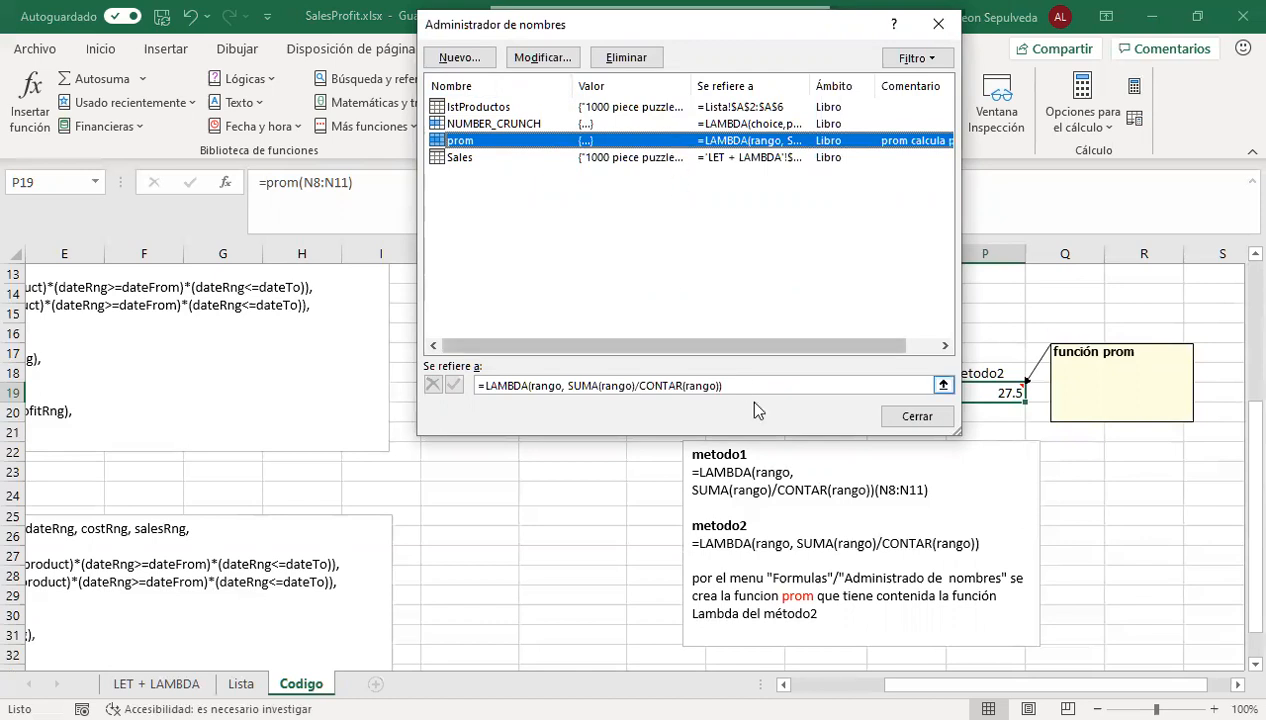
{"action": "left_click_drag", "start_coordinate": [748, 385], "coordinate": [468, 383]}
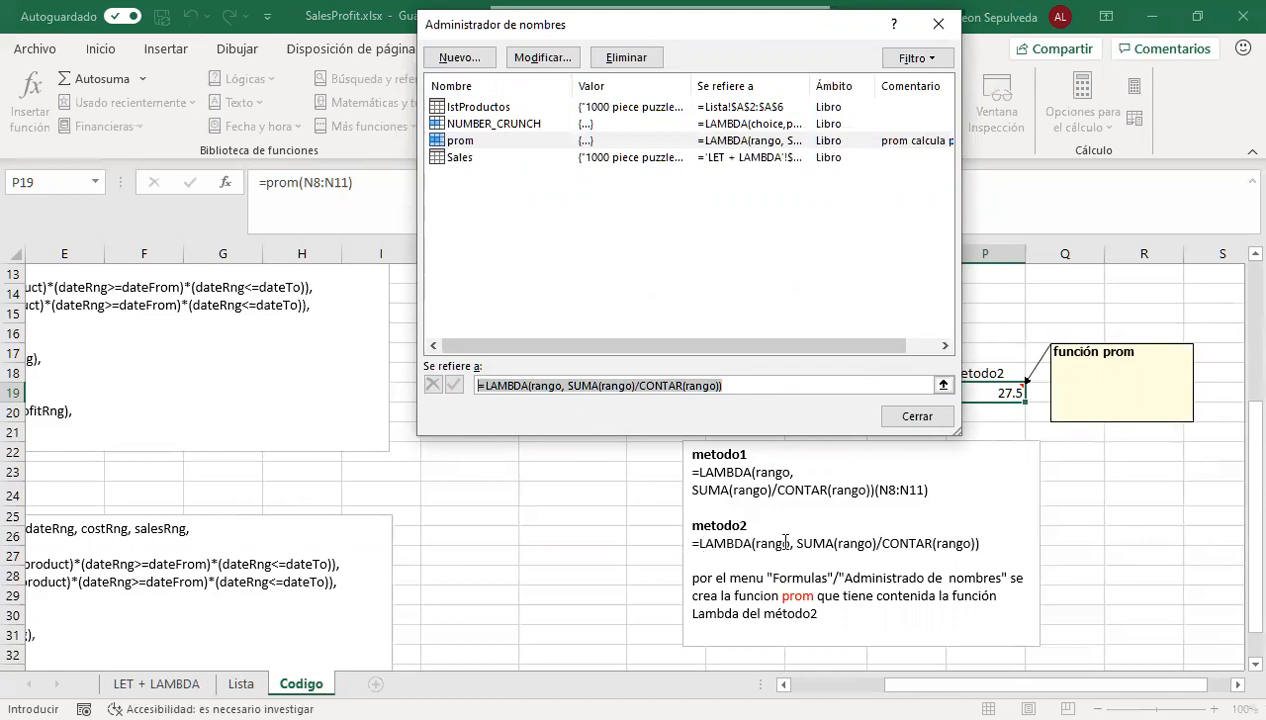
{"action": "left_click", "coordinate": [937, 27]}
Try defining a new workbook name metodo2 that refers to the text box's =LAMBDA(rango, SUMA(rango)/CONTAR(rango)) formula, and cancel the definition
{"action": "left_click_drag", "start_coordinate": [1013, 545], "coordinate": [688, 534]}
{"action": "key", "text": "ctrl+c"}
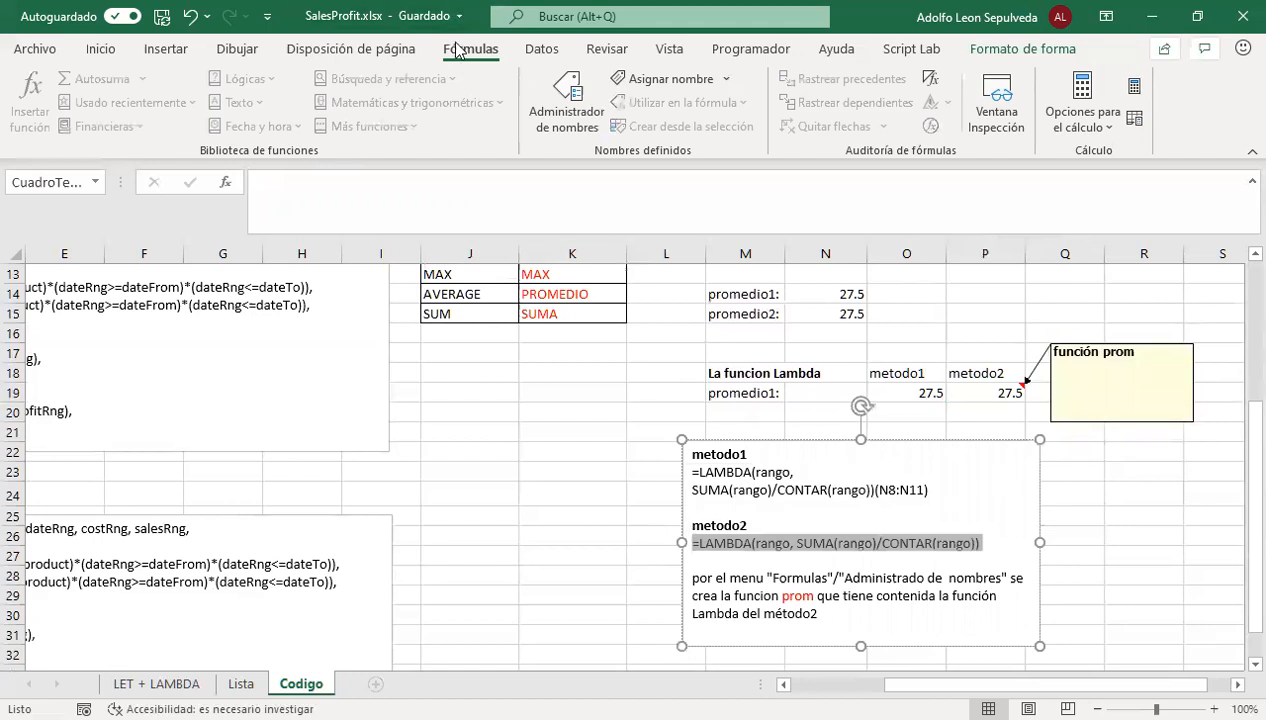
{"action": "left_click", "coordinate": [558, 92]}
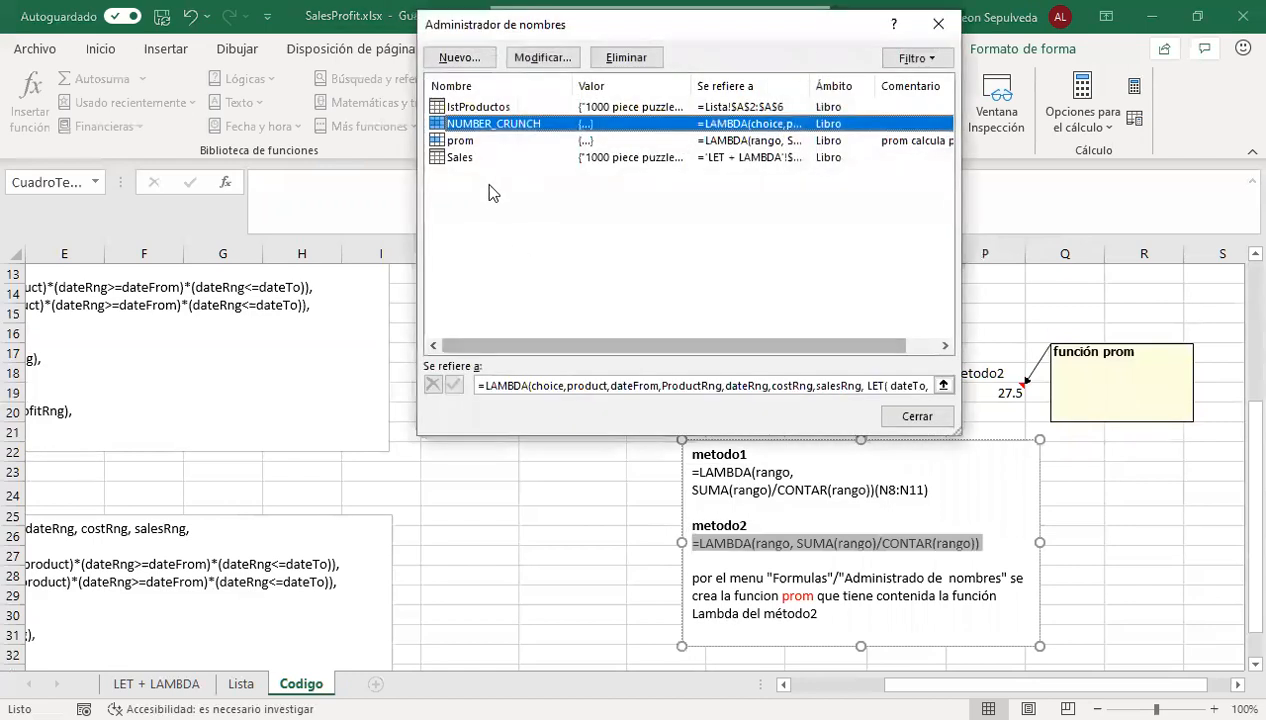
{"action": "left_click", "coordinate": [461, 59]}
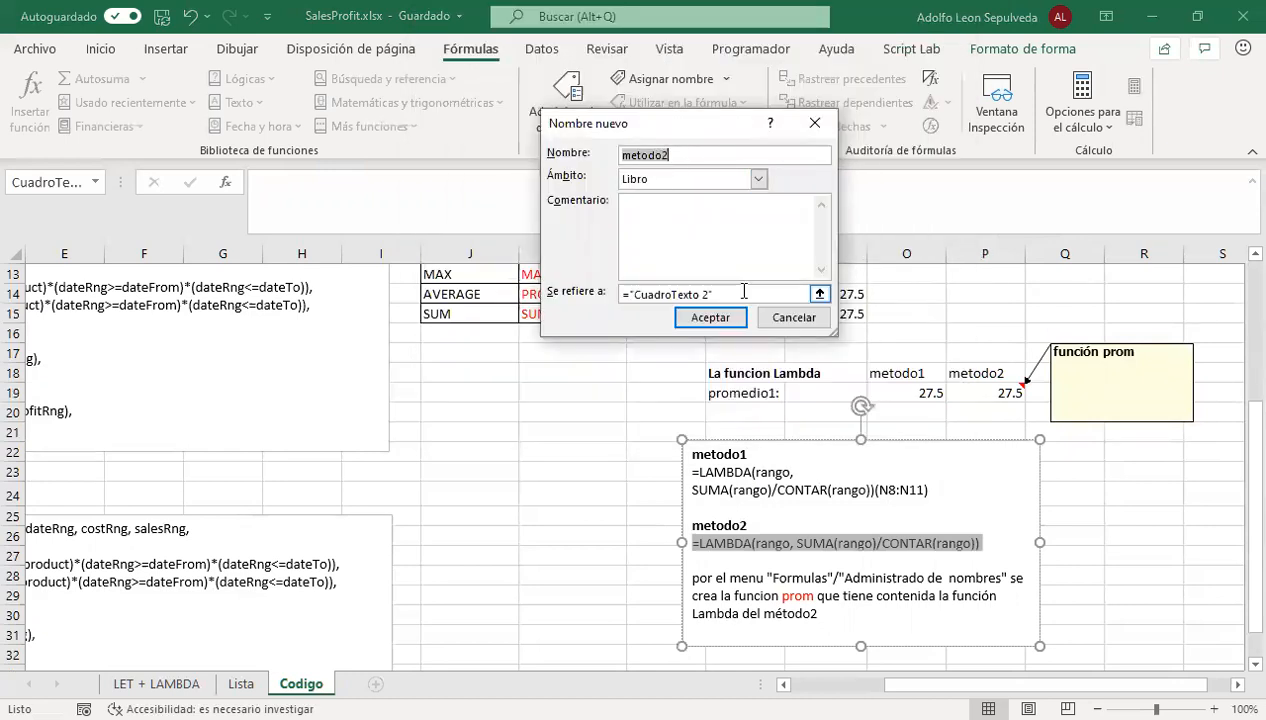
{"action": "left_click_drag", "start_coordinate": [735, 292], "coordinate": [605, 300]}
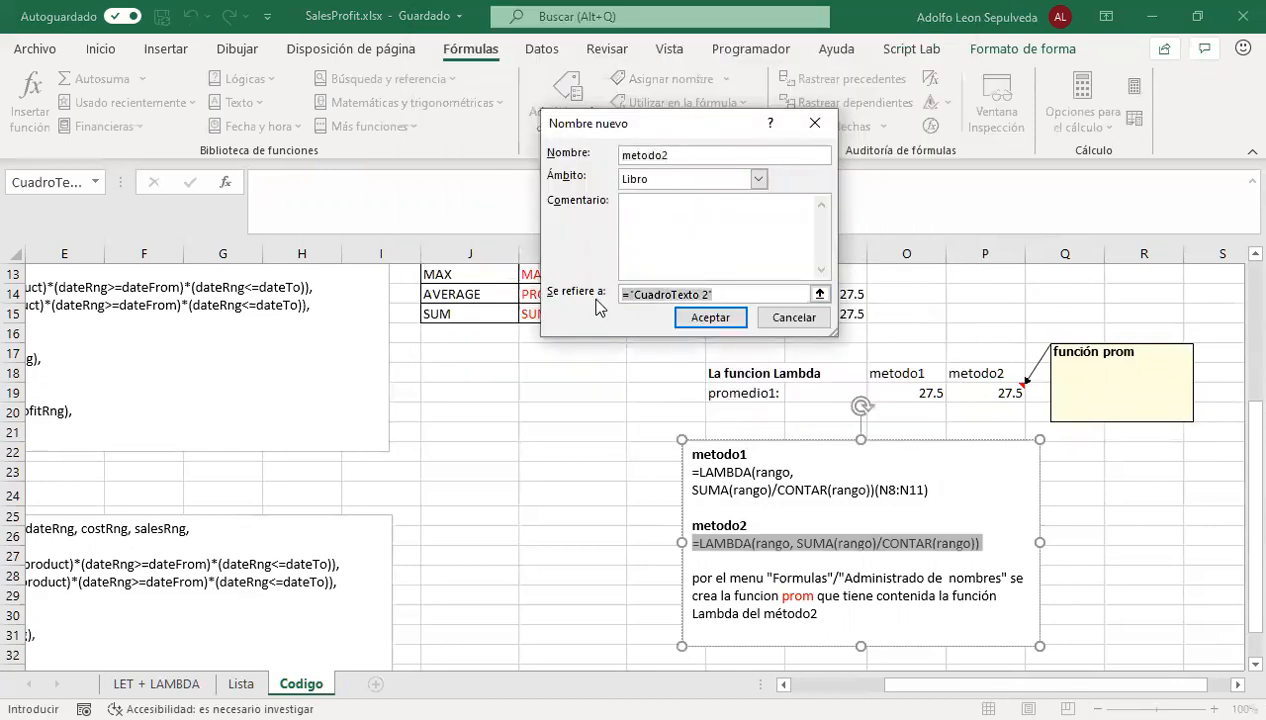
{"action": "key", "text": "ctrl+v"}
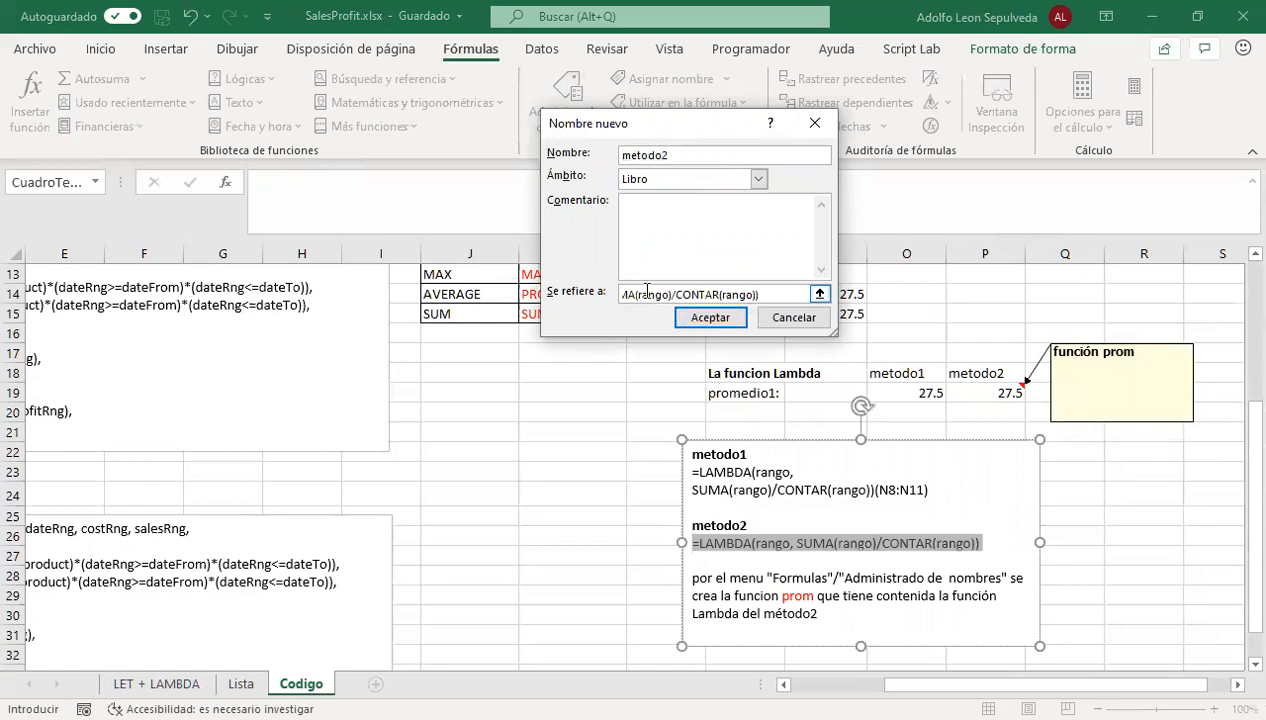
{"action": "key", "text": "Left"}
{"action": "key", "text": "Escape"}
Review the prom definition in the Name Manager, close it and return to the LET + LAMBDA combinadas code on Codigo
{"action": "left_click", "coordinate": [466, 147]}
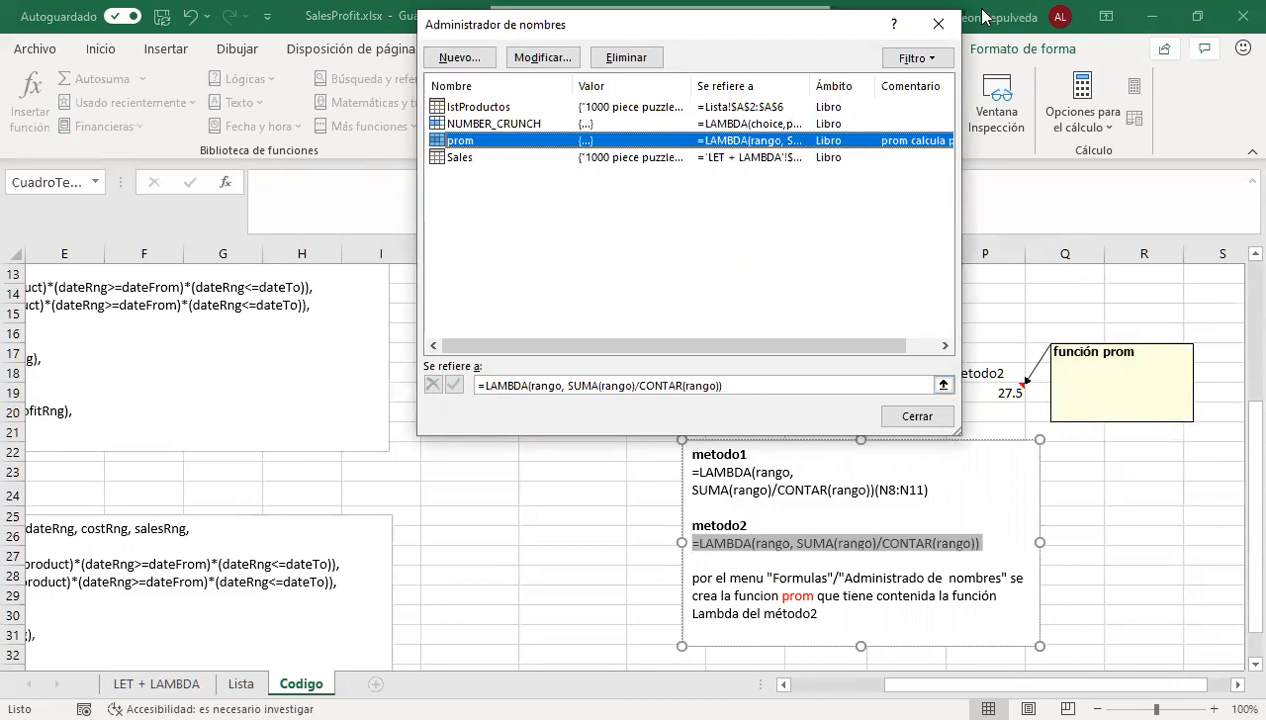
{"action": "left_click", "coordinate": [940, 25]}
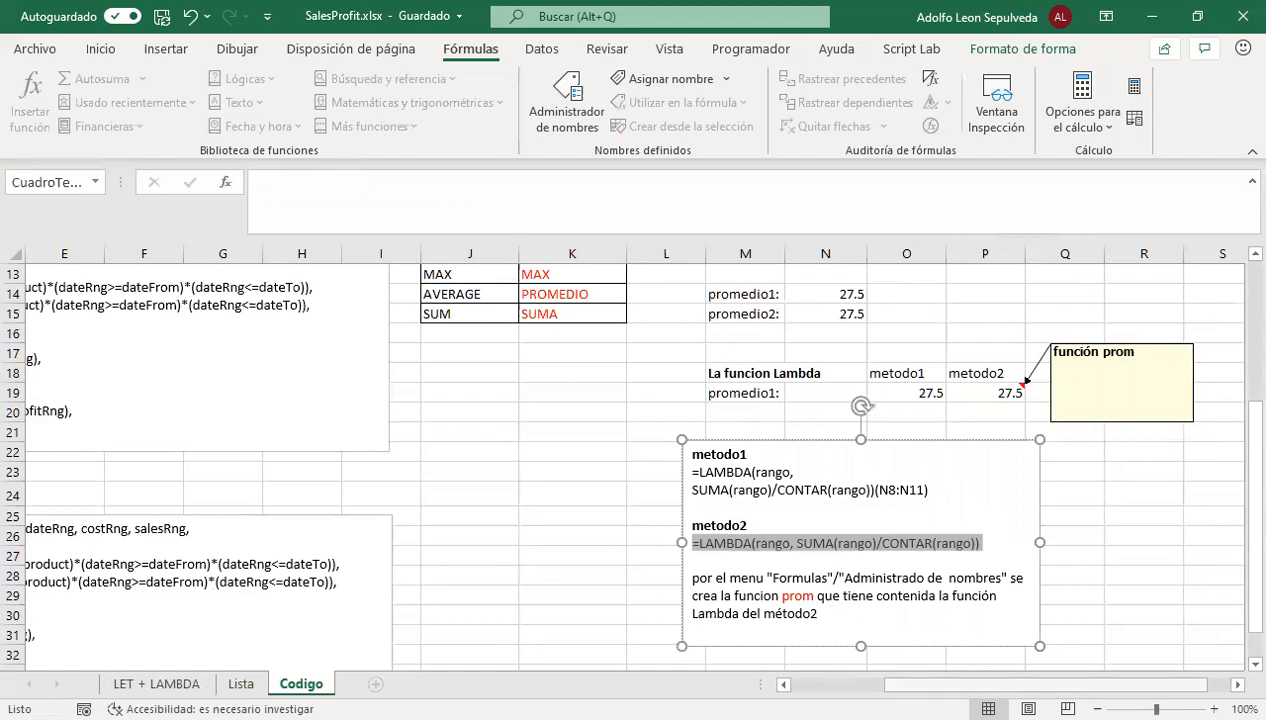
{"action": "scroll", "coordinate": [583, 655], "scroll_direction": "left", "scroll_amount": 4}
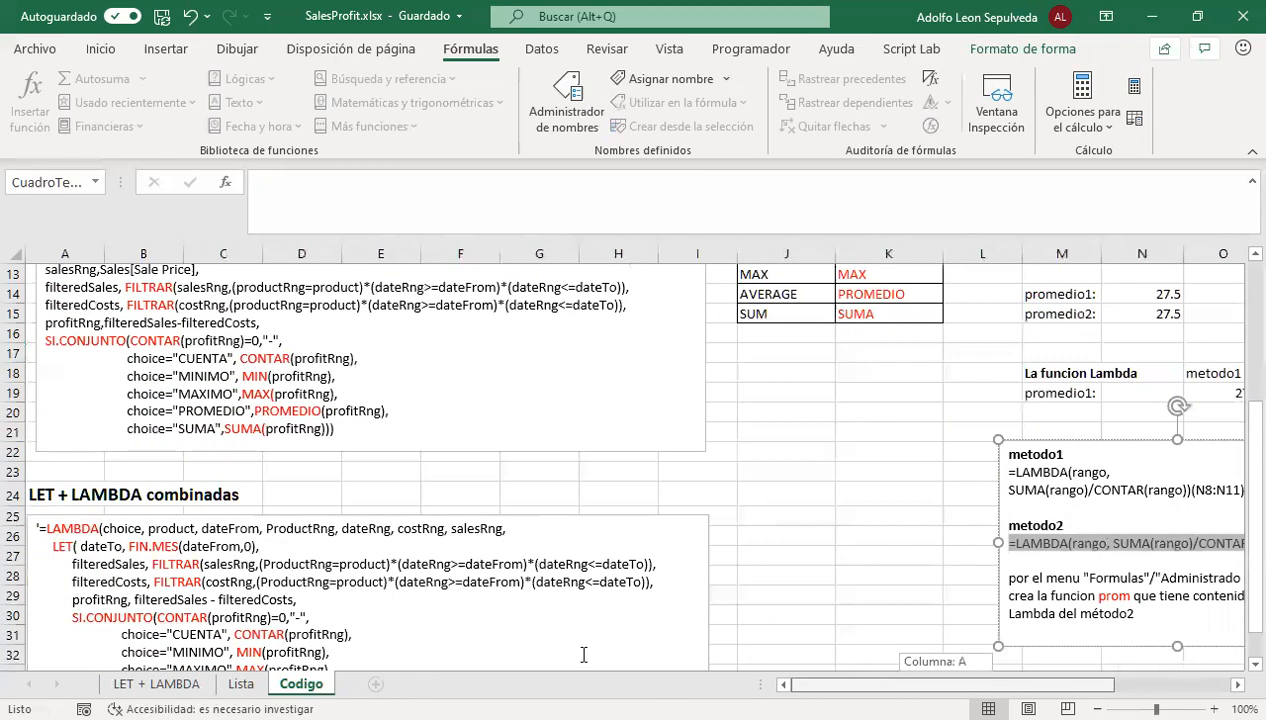
Highlight the LET block, from the dateTo line through the closing SUMA(profitRng) line, inside the LET + LAMBDA combinadas code, and clear the highlight
{"action": "scroll", "coordinate": [127, 487], "scroll_direction": "down", "scroll_amount": 1}
{"action": "scroll", "coordinate": [106, 519], "scroll_direction": "down", "scroll_amount": 1}
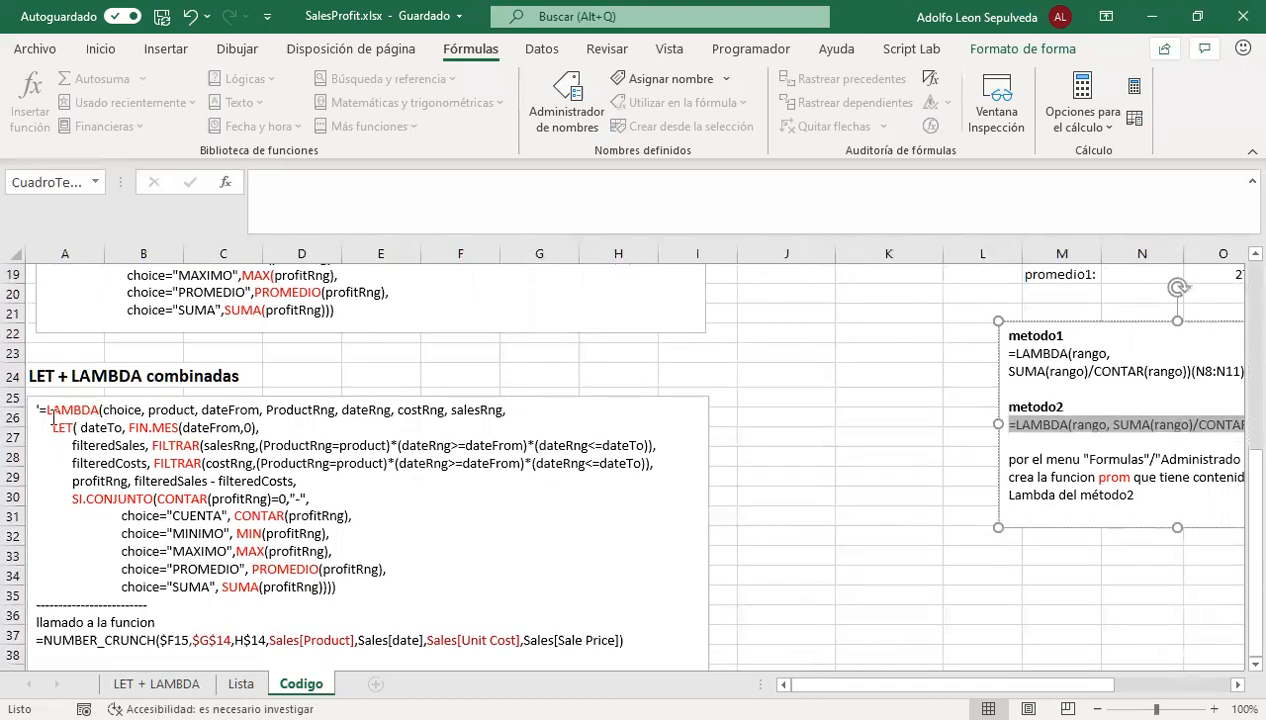
{"action": "left_click", "coordinate": [50, 428]}
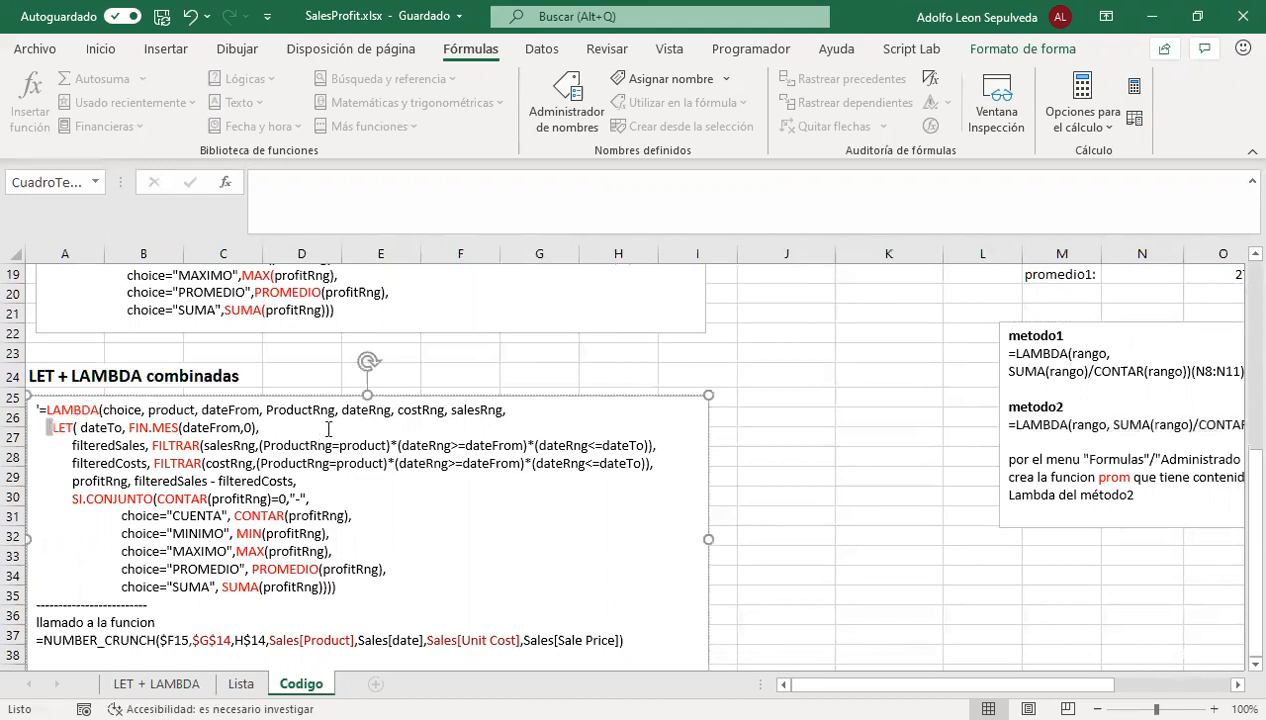
{"action": "left_click", "coordinate": [507, 409]}
{"action": "left_click_drag", "start_coordinate": [505, 408], "coordinate": [341, 587]}
{"action": "left_click", "coordinate": [48, 434]}
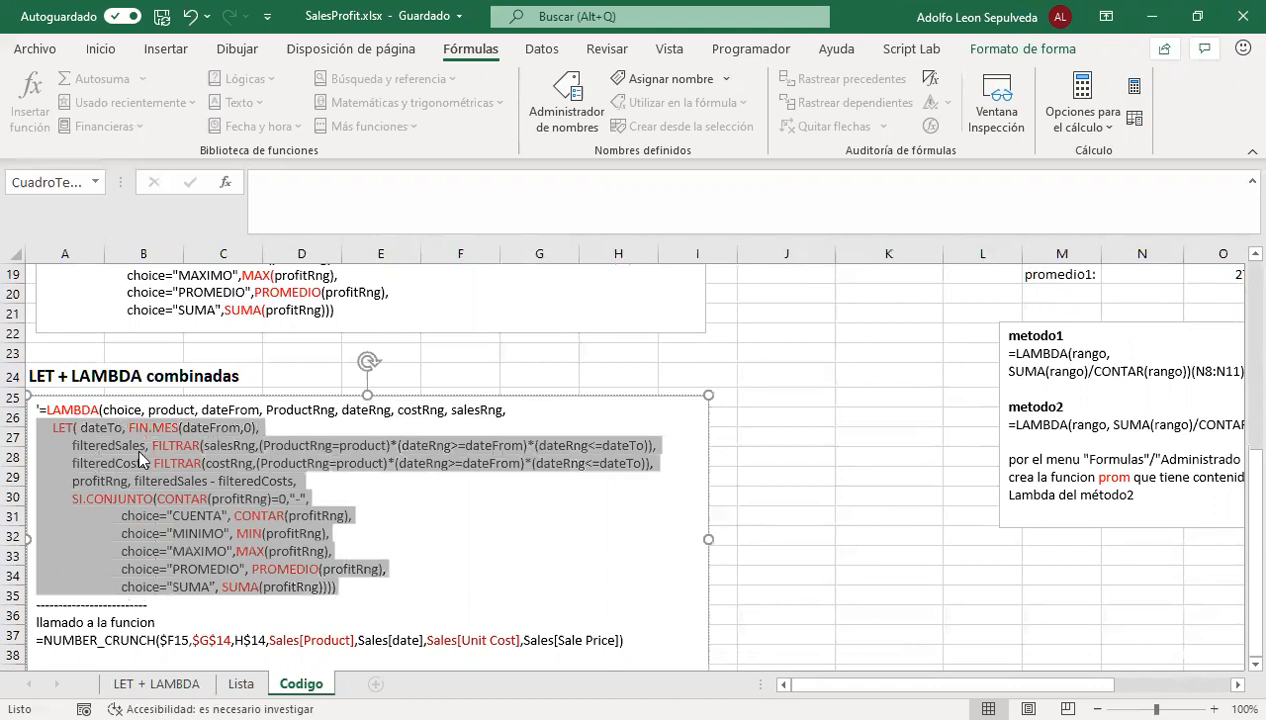
{"action": "left_click", "coordinate": [143, 447]}
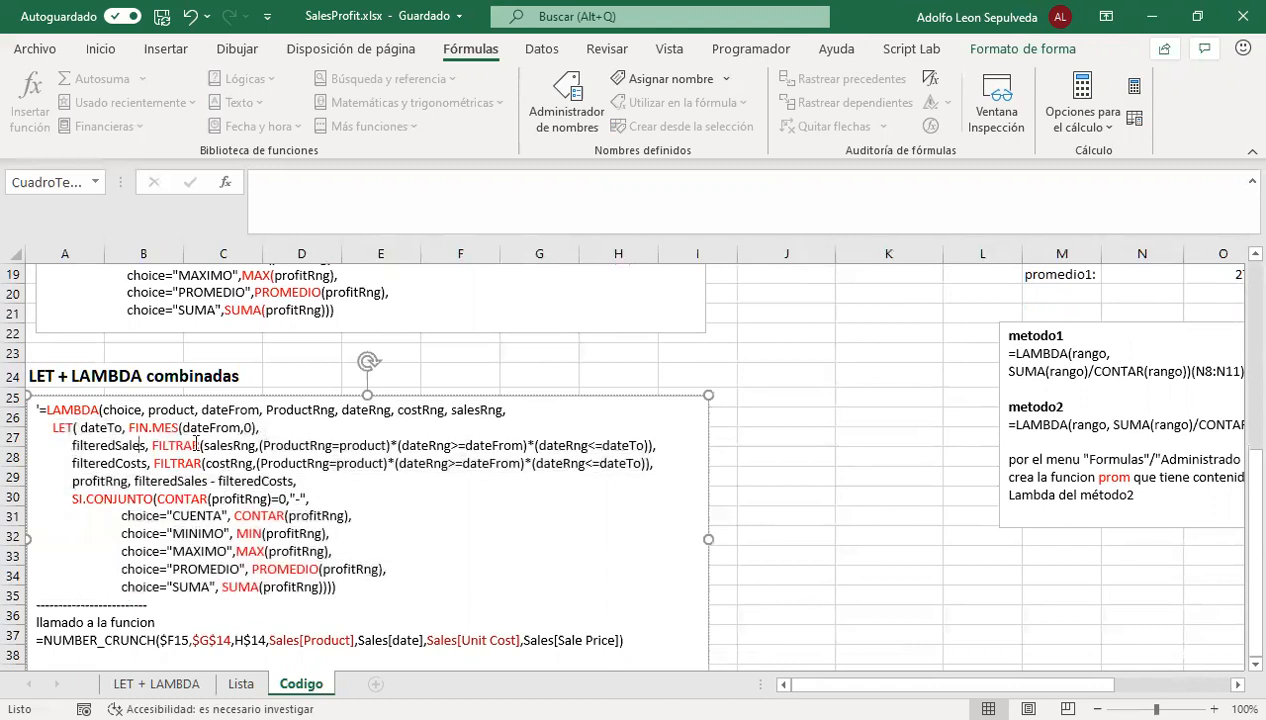
Compare the NUMBER_CRUNCH call under llamado a la funcion with cell H15 on the LET + LAMBDA sheet, and return to the Funcion LET section of Codigo
{"action": "scroll", "coordinate": [409, 525], "scroll_direction": "down", "scroll_amount": 2}
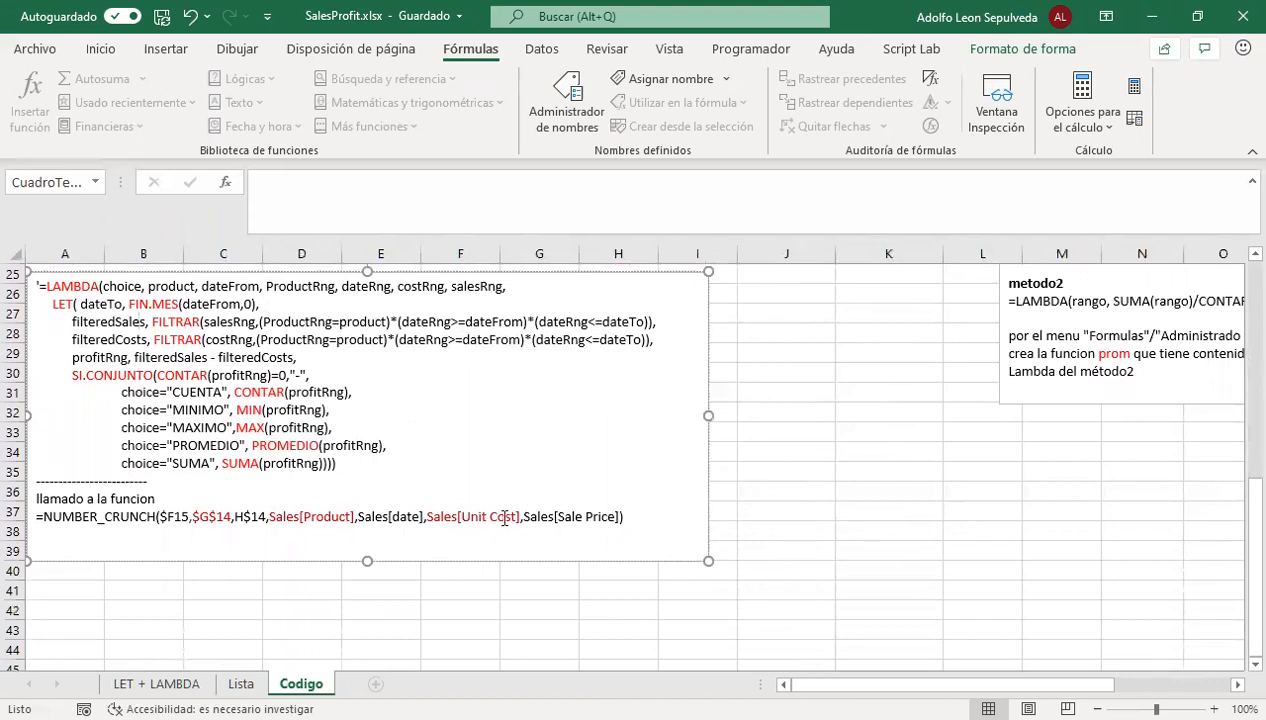
{"action": "left_click", "coordinate": [156, 684]}
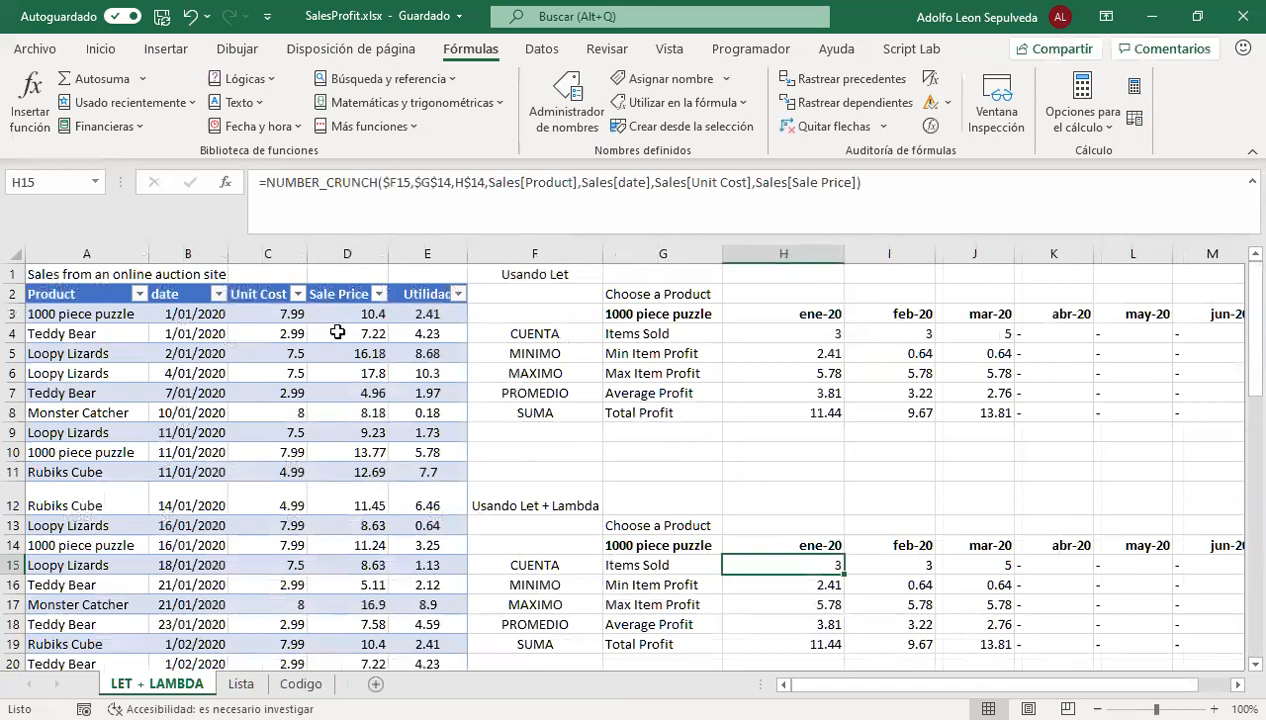
{"action": "scroll", "coordinate": [340, 333], "scroll_direction": "down", "scroll_amount": 1}
{"action": "scroll", "coordinate": [355, 342], "scroll_direction": "up", "scroll_amount": 1}
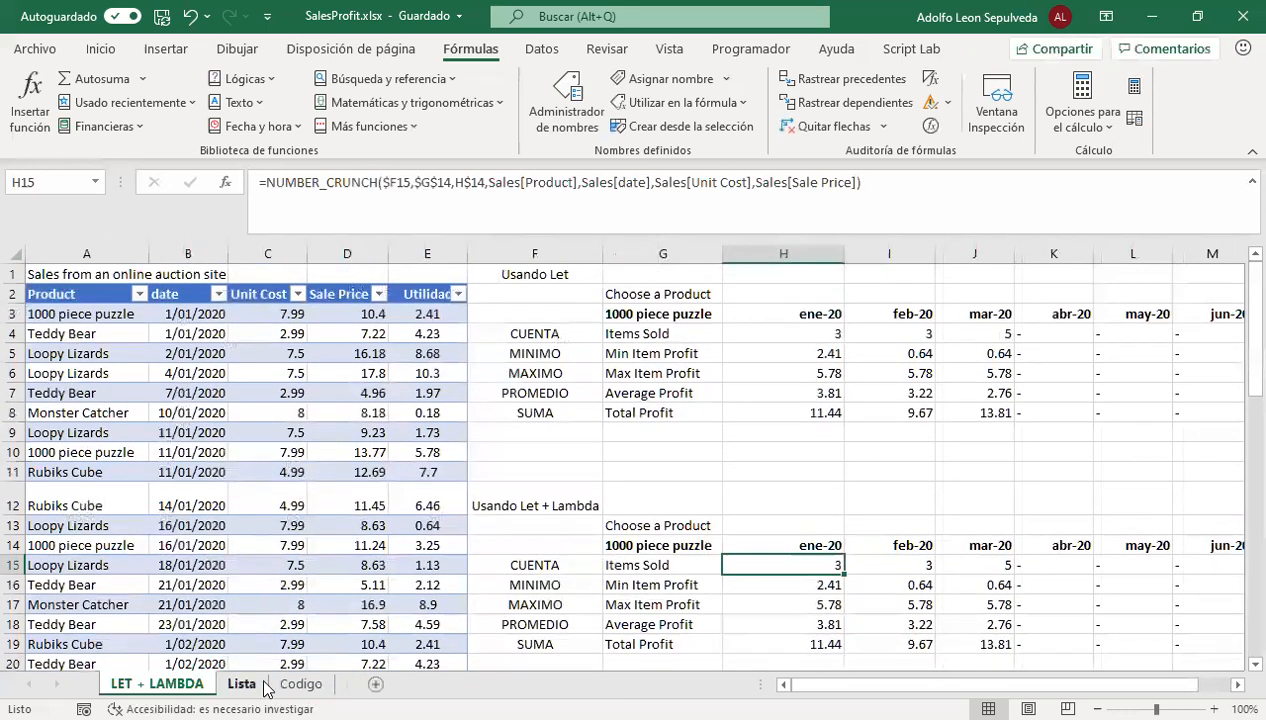
{"action": "left_click", "coordinate": [301, 684]}
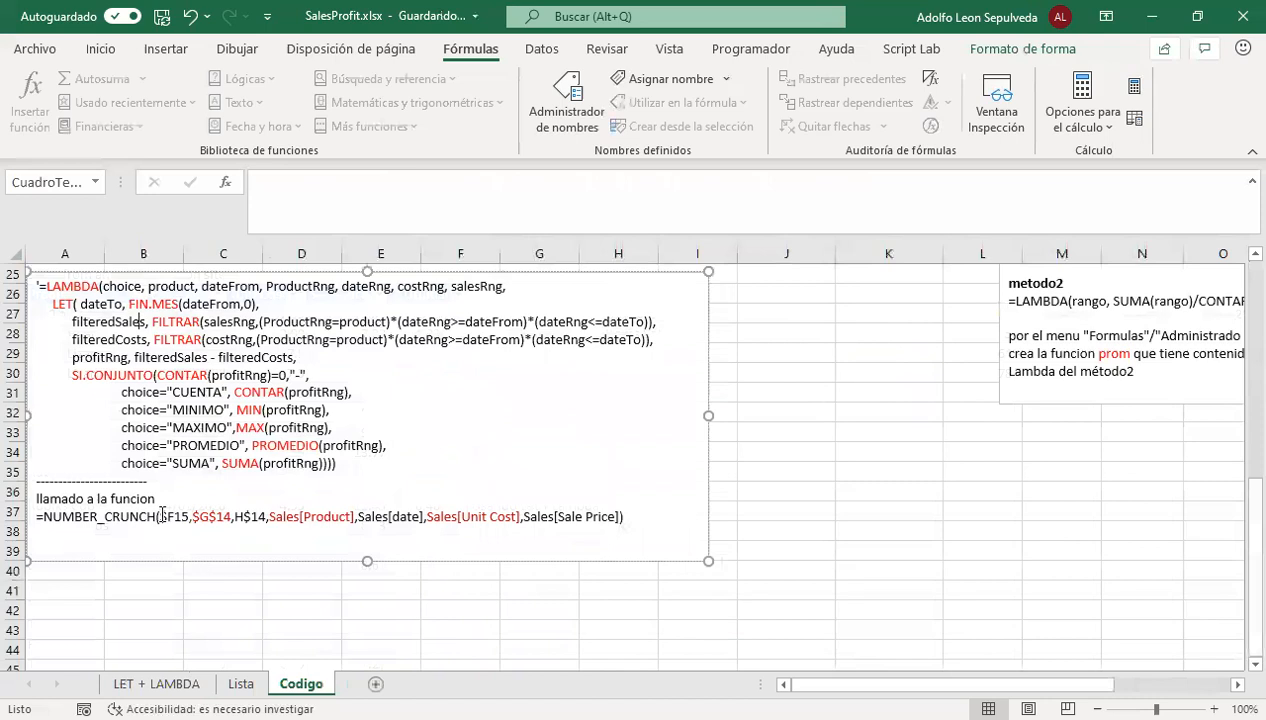
{"action": "scroll", "coordinate": [368, 660], "scroll_direction": "up", "scroll_amount": 6}
{"action": "scroll", "coordinate": [368, 660], "scroll_direction": "up", "scroll_amount": 1}
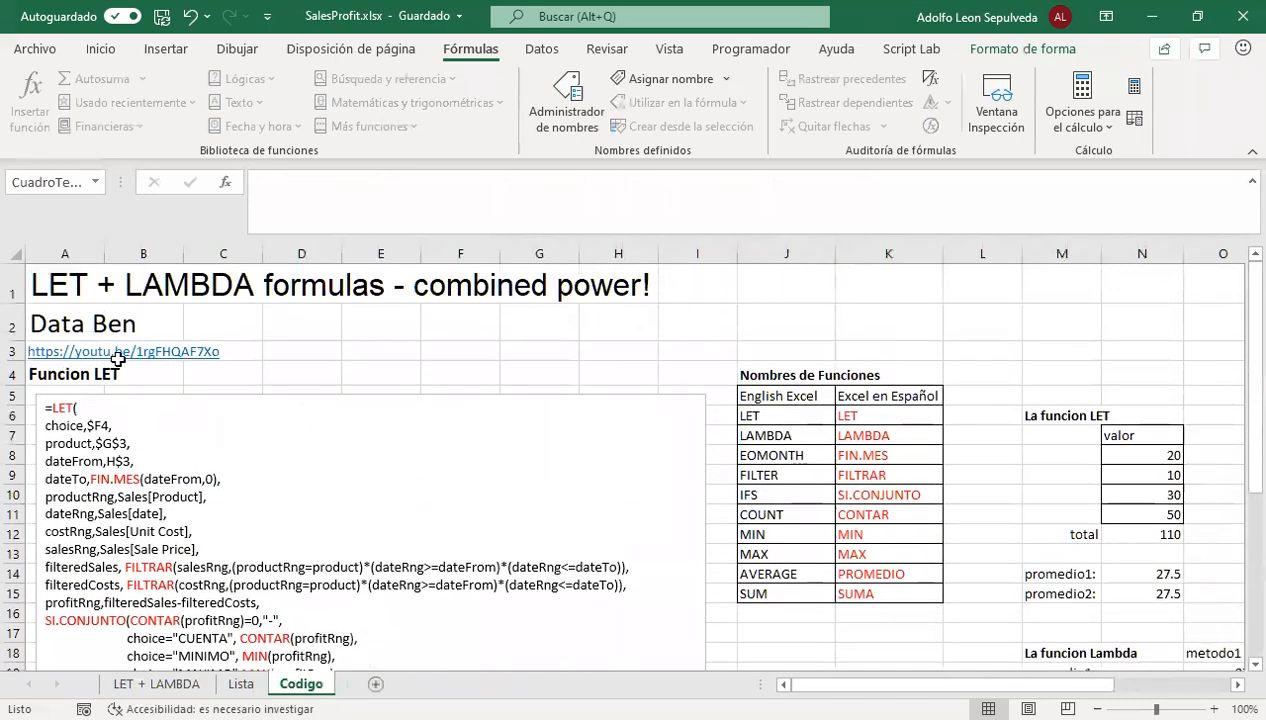